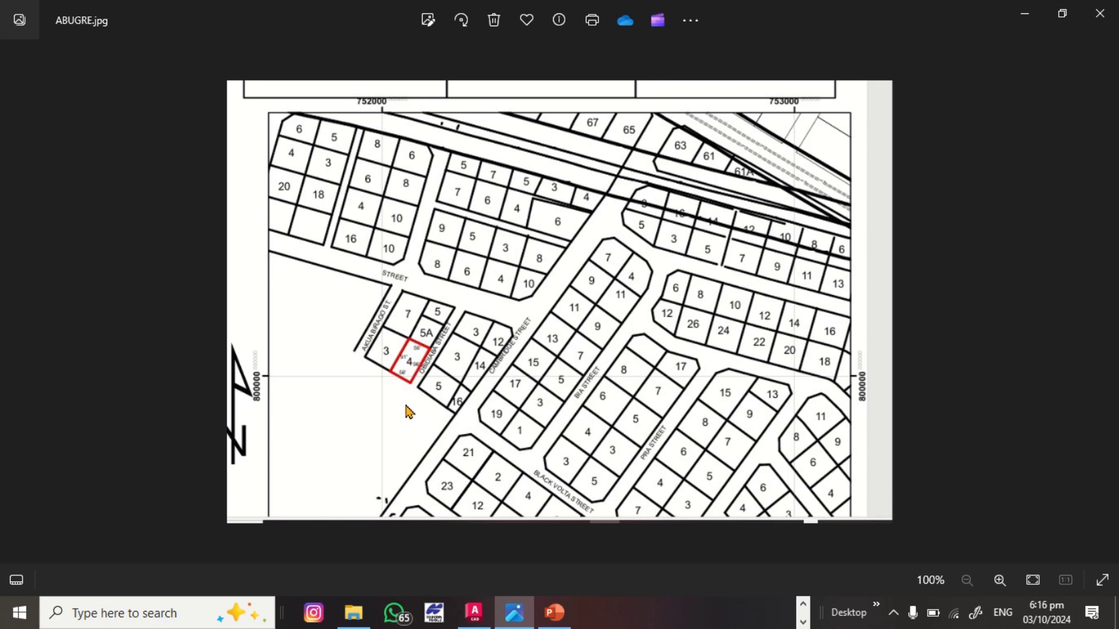
Step: Examine the red-outlined plot 4 and the surrounding grid coordinate labels on the site plan image
{"action": "scroll", "coordinate": [375, 380], "scroll_direction": "up", "scroll_amount": 3}
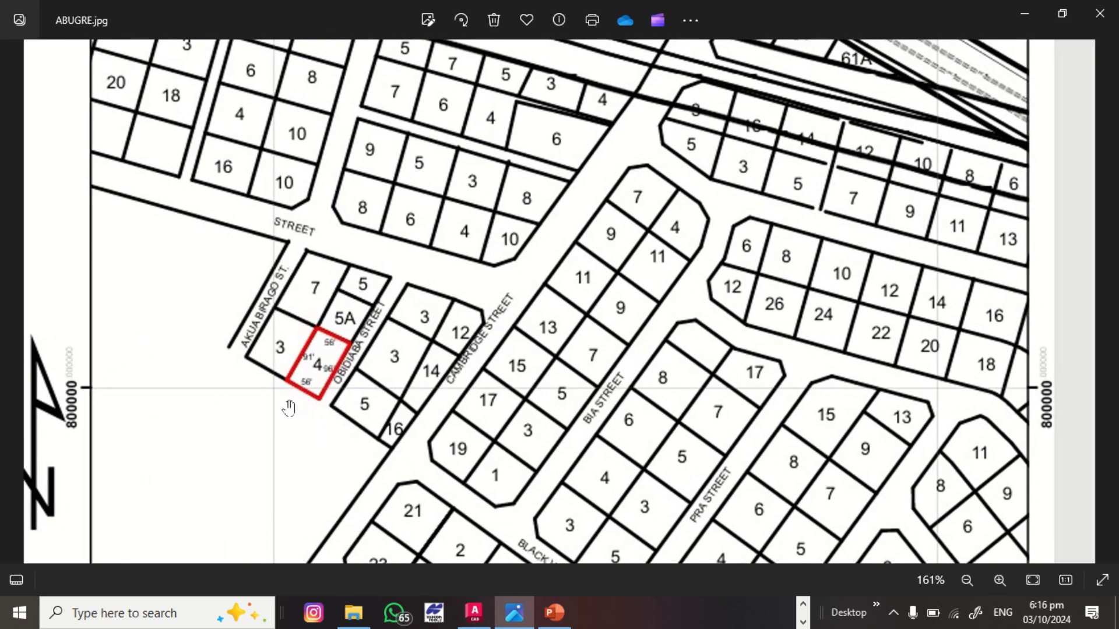
{"action": "scroll", "coordinate": [289, 408], "scroll_direction": "up", "scroll_amount": 1}
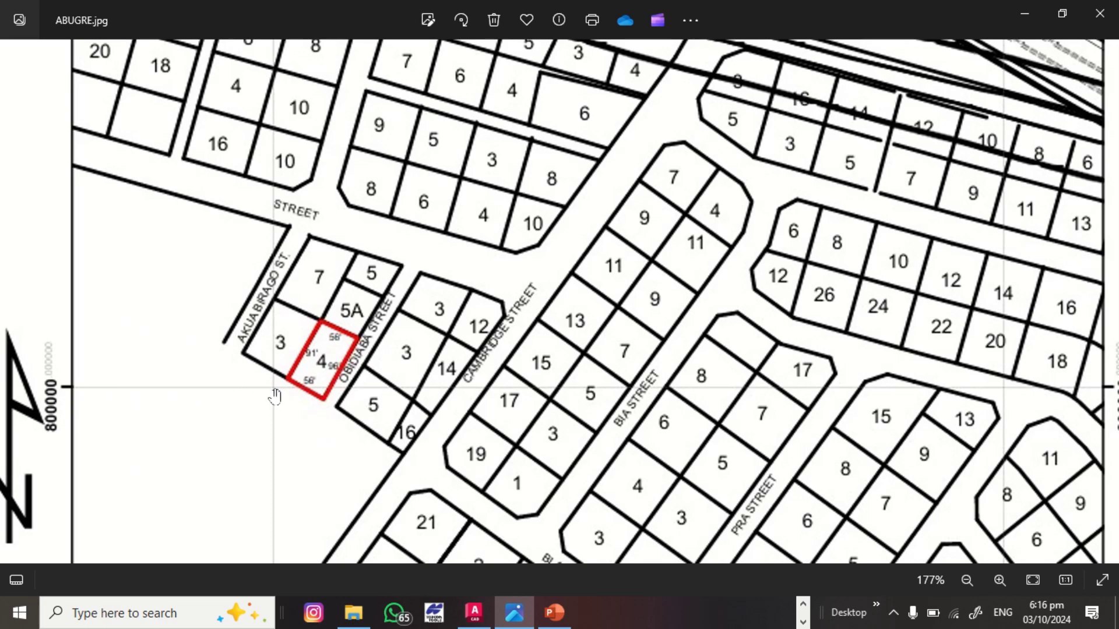
{"action": "scroll", "coordinate": [318, 368], "scroll_direction": "down", "scroll_amount": 1}
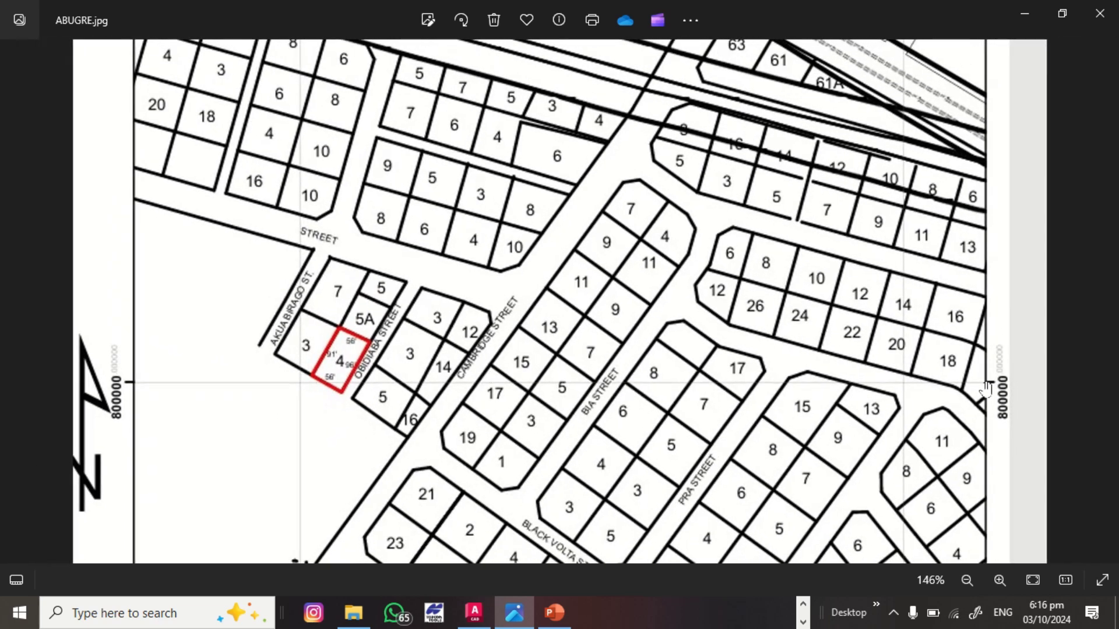
{"action": "scroll", "coordinate": [997, 393], "scroll_direction": "up", "scroll_amount": 3}
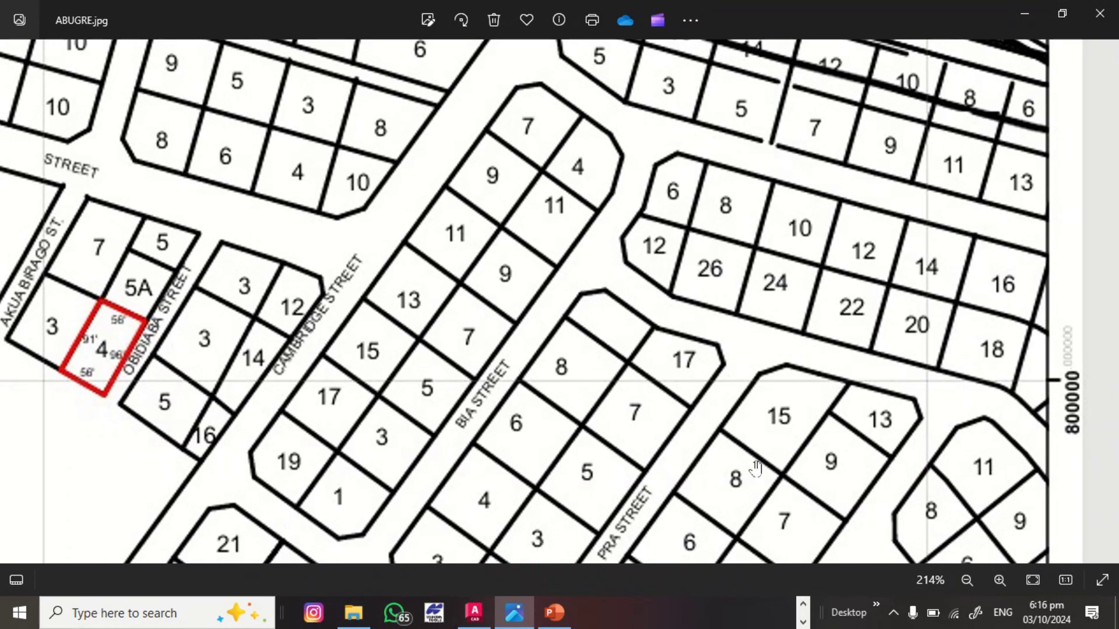
{"action": "scroll", "coordinate": [938, 380], "scroll_direction": "down", "scroll_amount": 3}
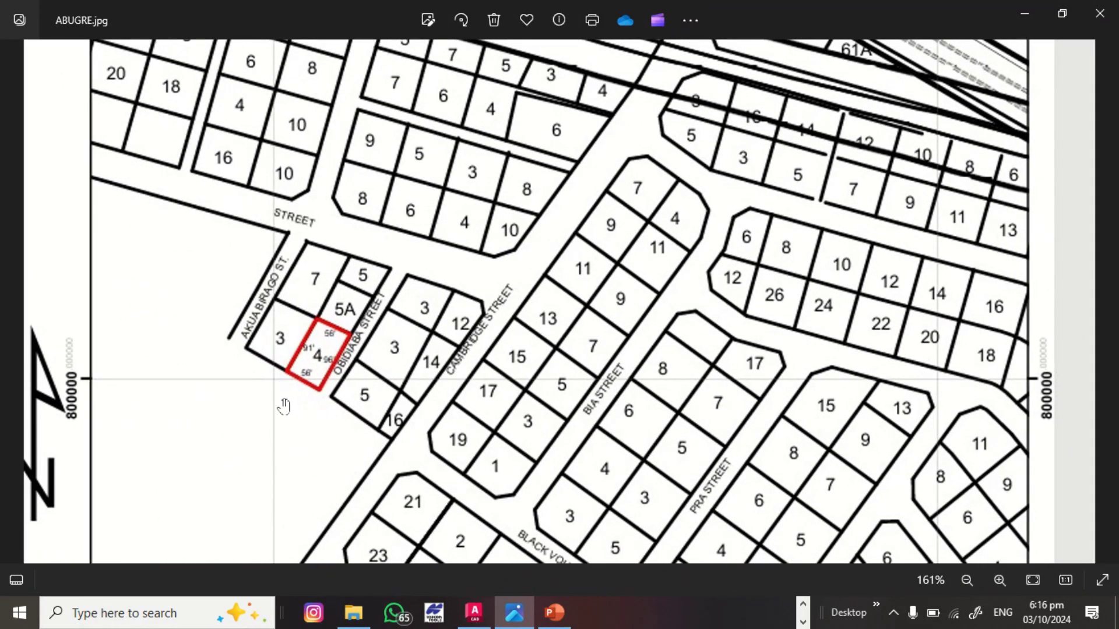
{"action": "scroll", "coordinate": [87, 385], "scroll_direction": "down", "scroll_amount": 3}
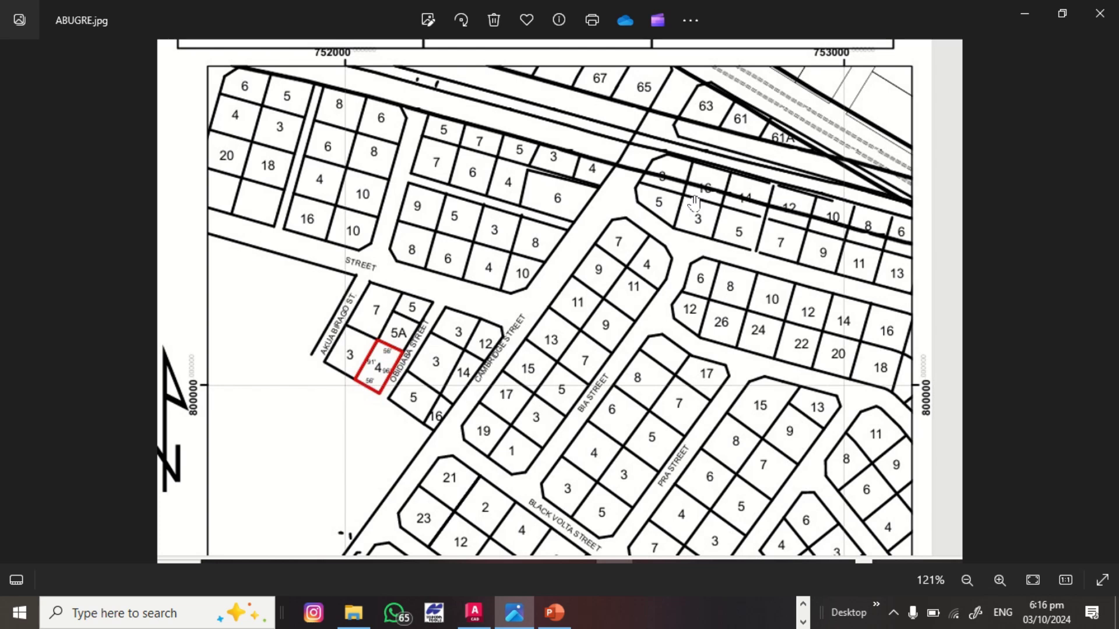
{"action": "mouse_move", "coordinate": [696, 5]}
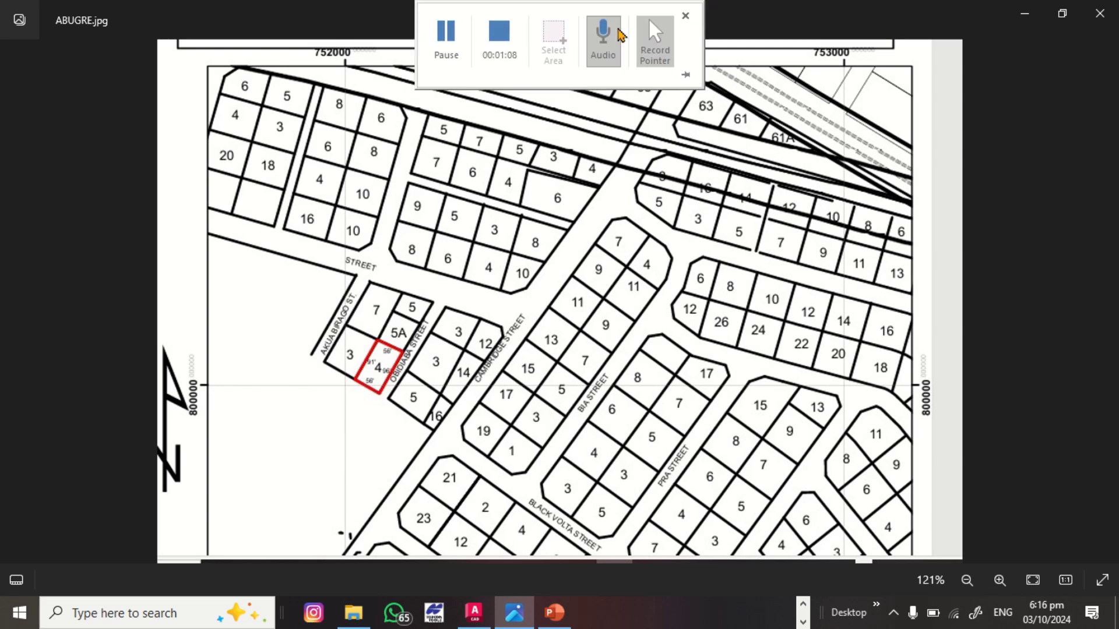
{"action": "key", "text": "ctrl+minus"}
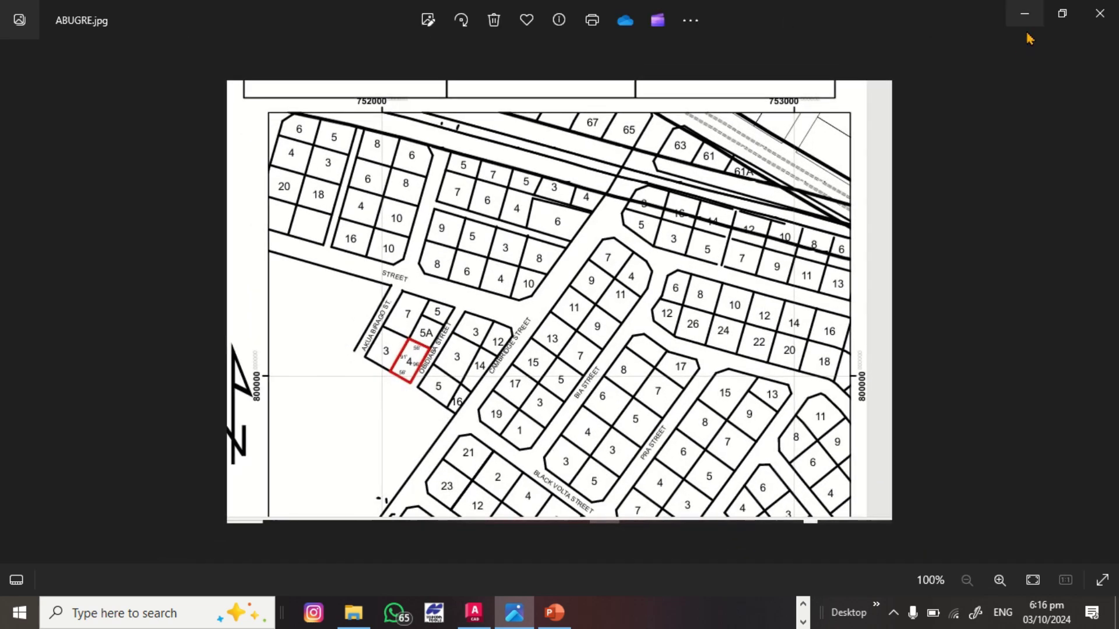
Step: Close the site plan image and switch to AutoCAD, placing its window beside the open TG folder
{"action": "left_click", "coordinate": [1111, 12]}
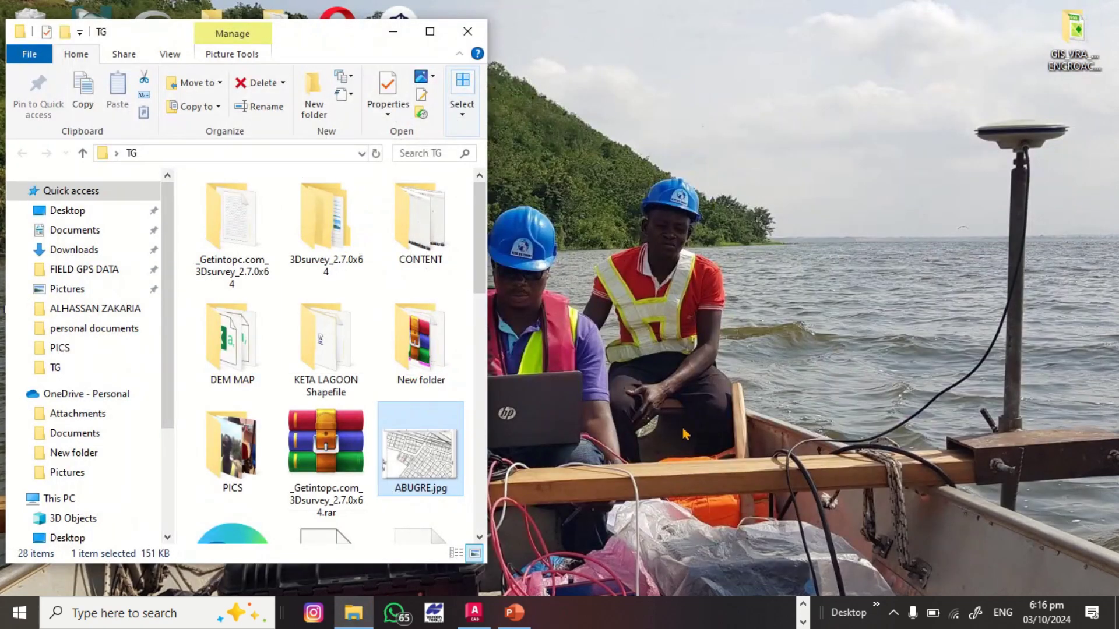
{"action": "left_click", "coordinate": [475, 613]}
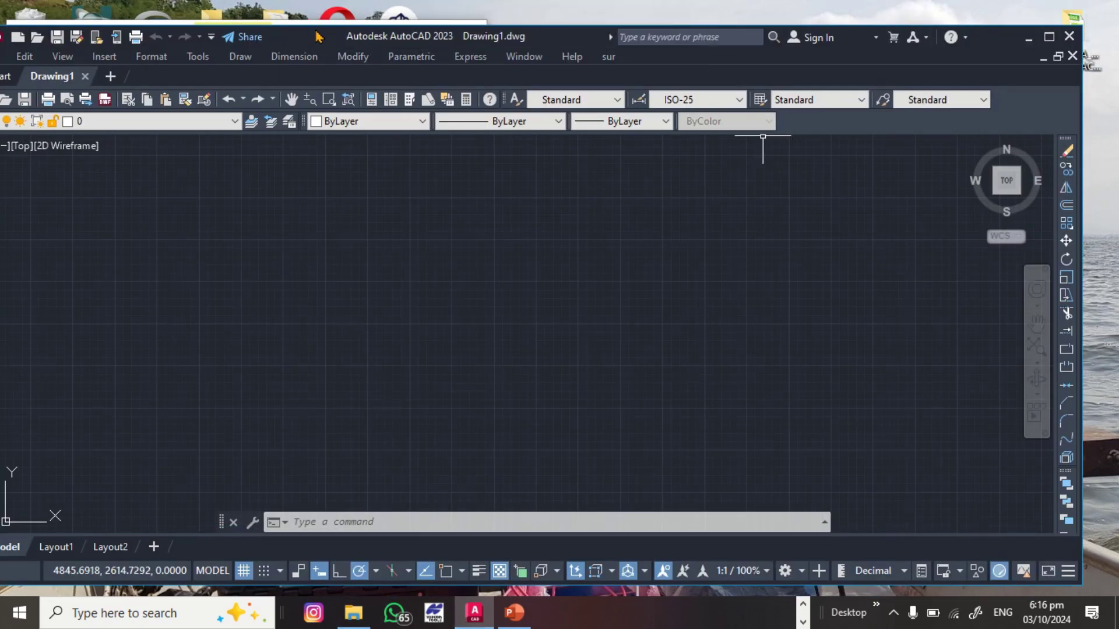
{"action": "left_click_drag", "start_coordinate": [313, 43], "coordinate": [833, 41]}
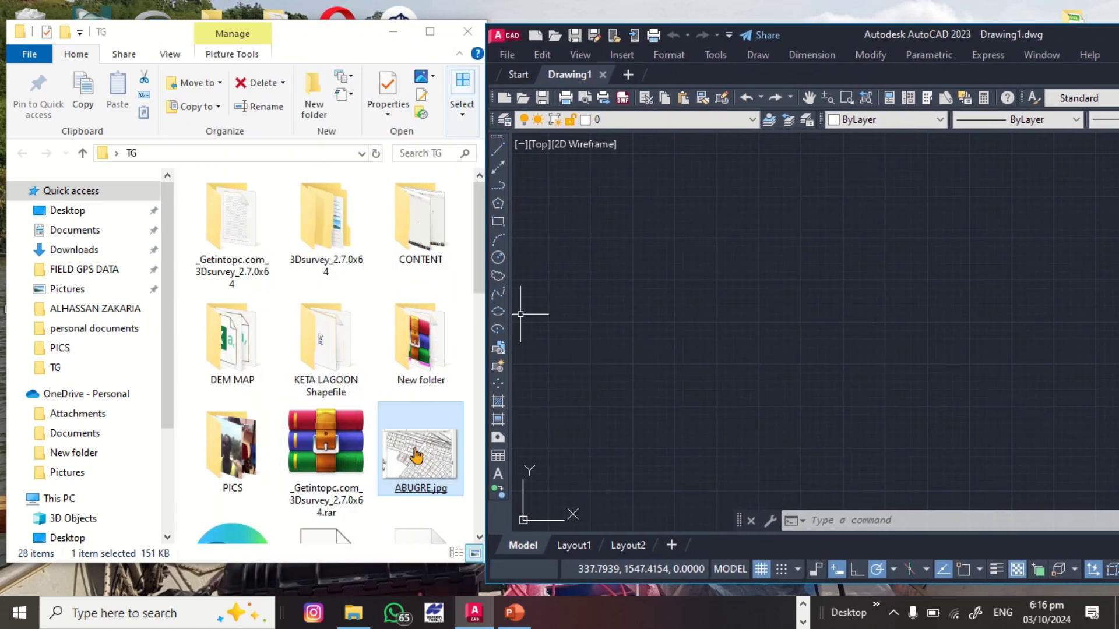
Step: Insert ABUGRE.jpg from the TG folder into the drawing at a picked point, scaled freehand and unrotated with Ortho on
{"action": "left_click_drag", "start_coordinate": [404, 451], "coordinate": [538, 417]}
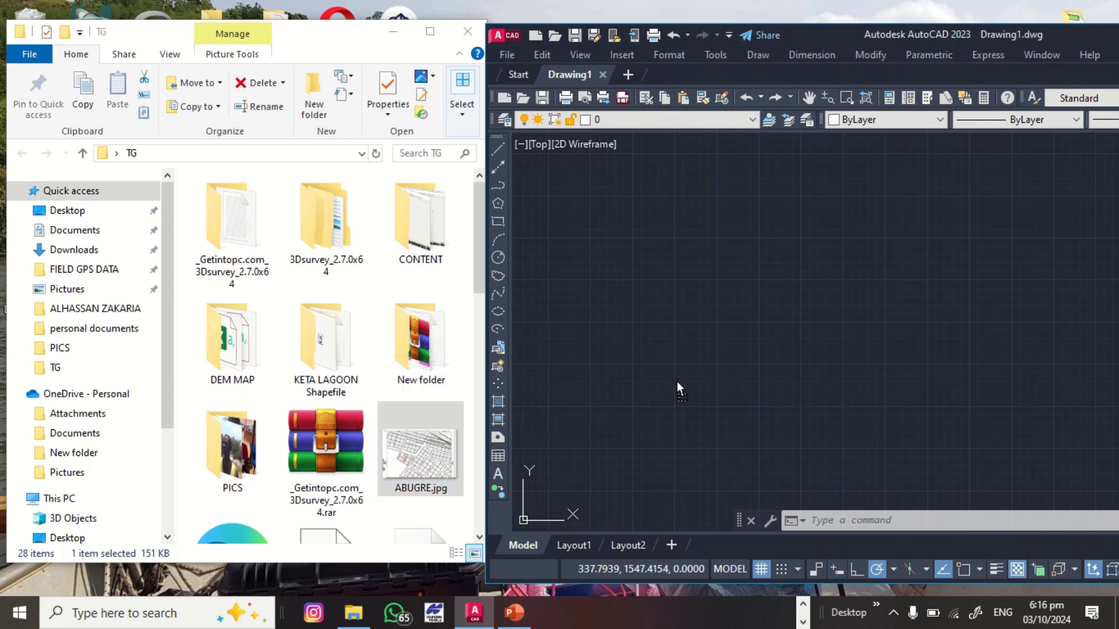
{"action": "left_click_drag", "start_coordinate": [699, 352], "coordinate": [698, 351]}
{"action": "left_click", "coordinate": [697, 357]}
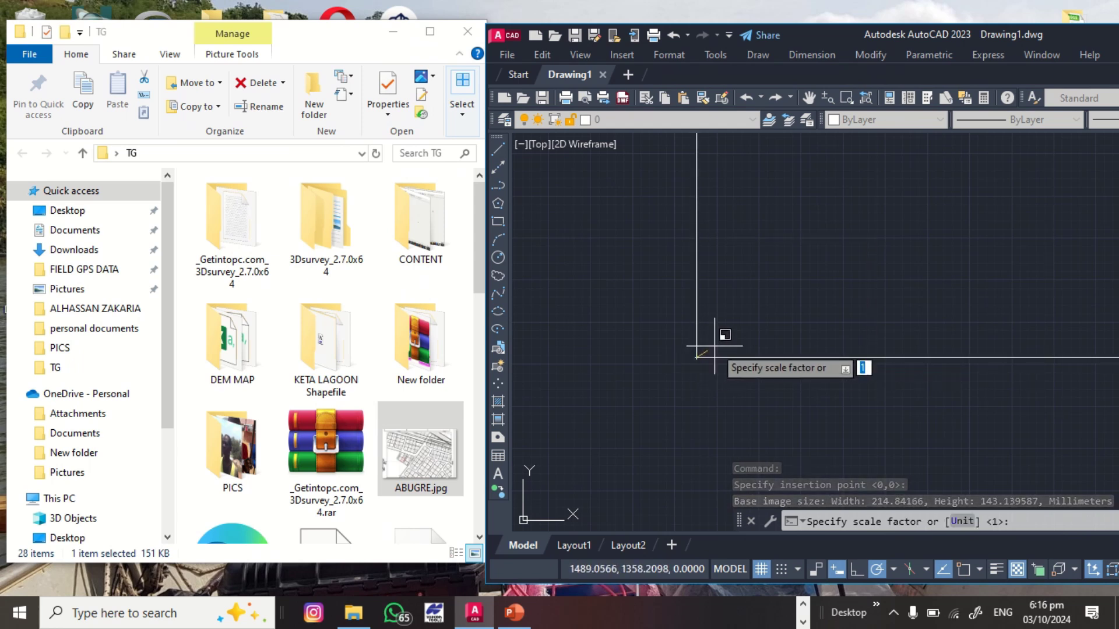
{"action": "key", "text": "F8"}
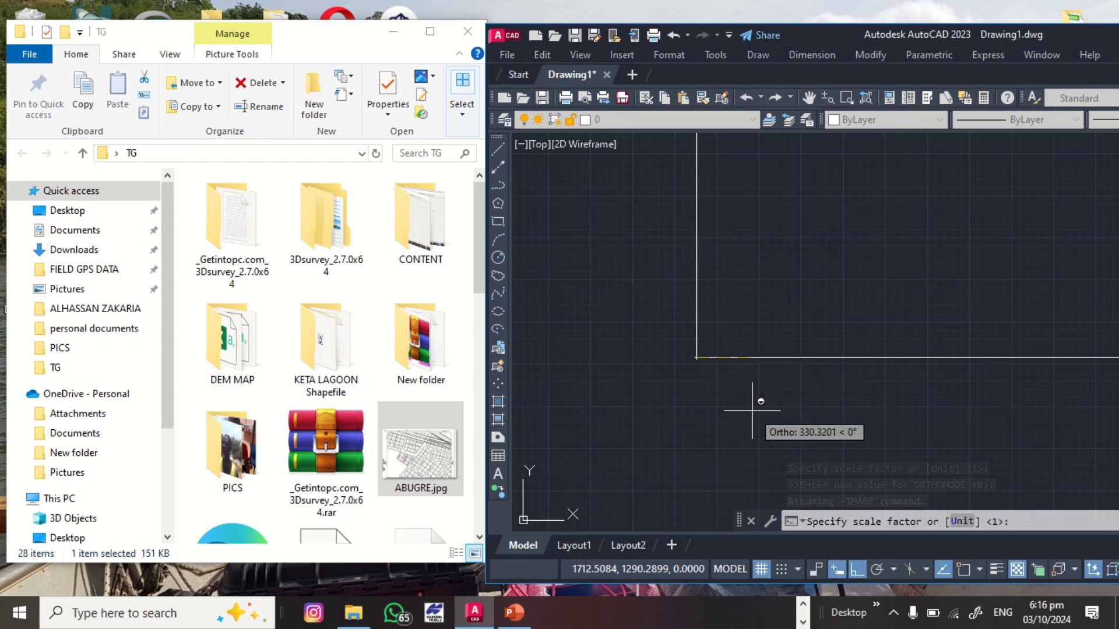
{"action": "right_click", "coordinate": [752, 411], "text": "shift"}
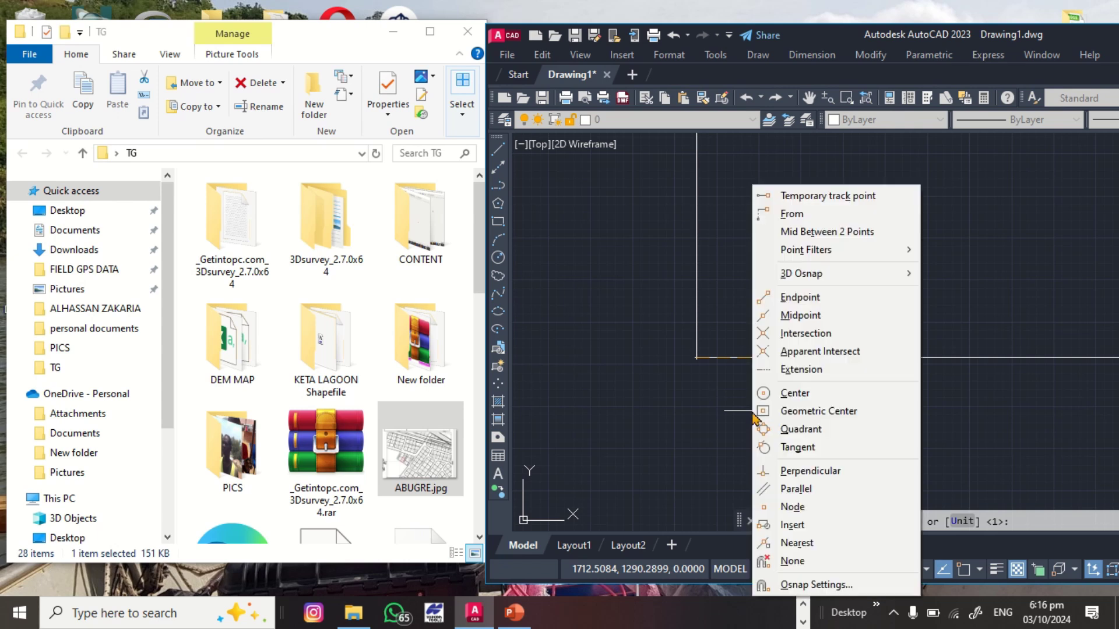
{"action": "left_click", "coordinate": [726, 403]}
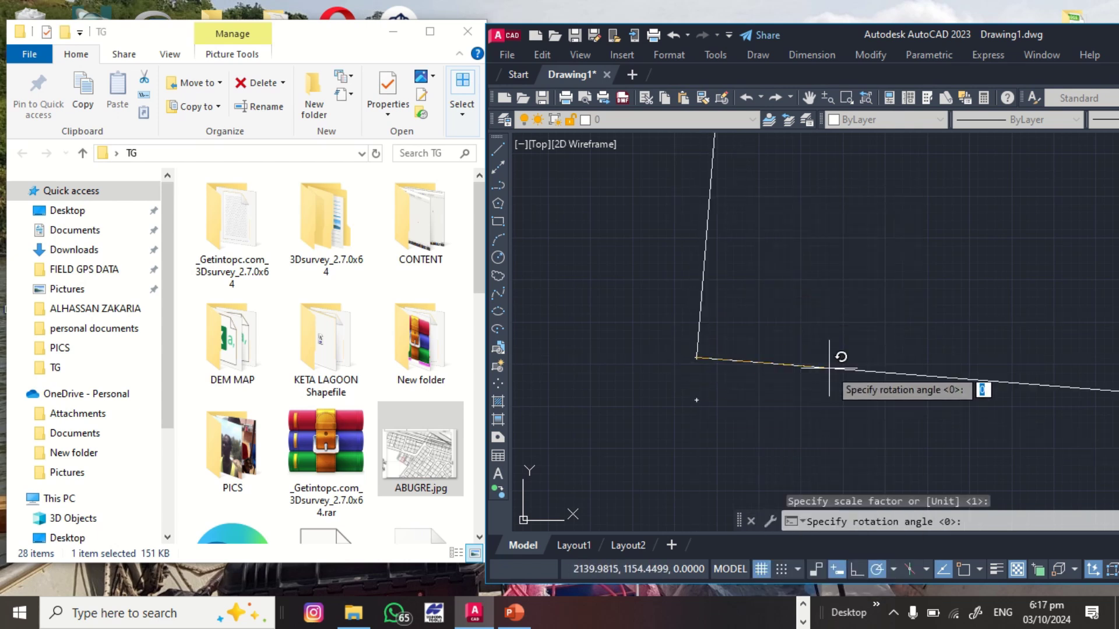
{"action": "key", "text": "F8"}
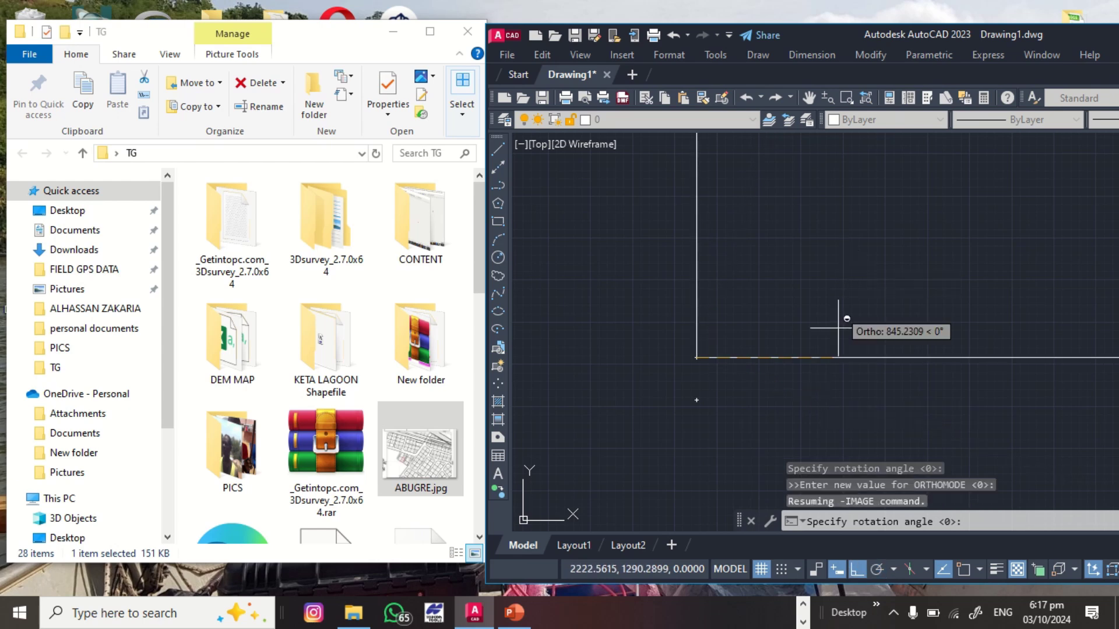
{"action": "left_click", "coordinate": [851, 411]}
Step: Inspect the inserted site plan, checking the red plot and the grid labels along the map frame
{"action": "scroll", "coordinate": [758, 396], "scroll_direction": "down", "scroll_amount": 3}
{"action": "scroll", "coordinate": [648, 371], "scroll_direction": "down", "scroll_amount": 3}
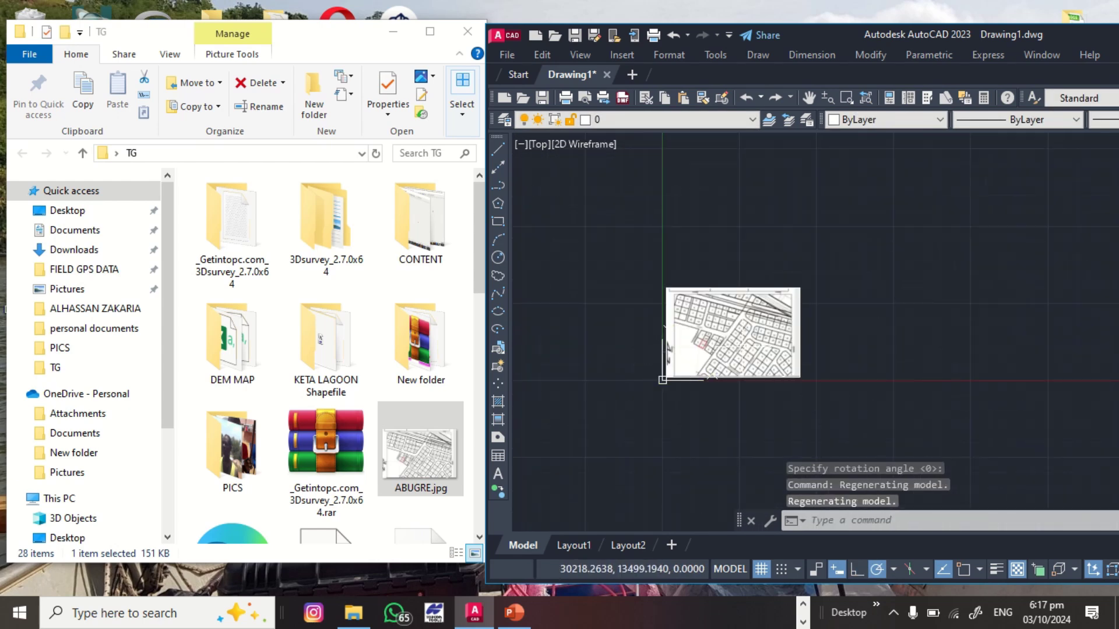
{"action": "scroll", "coordinate": [719, 334], "scroll_direction": "up", "scroll_amount": 10}
{"action": "scroll", "coordinate": [719, 334], "scroll_direction": "down", "scroll_amount": 5}
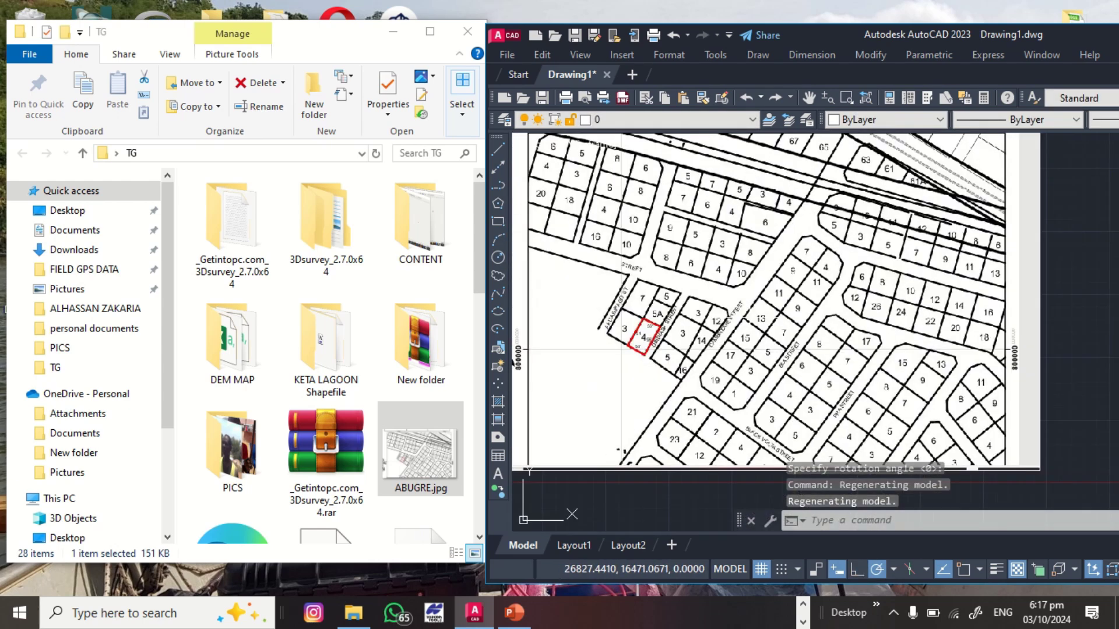
{"action": "scroll", "coordinate": [661, 329], "scroll_direction": "up", "scroll_amount": 4}
{"action": "scroll", "coordinate": [661, 329], "scroll_direction": "up", "scroll_amount": 2}
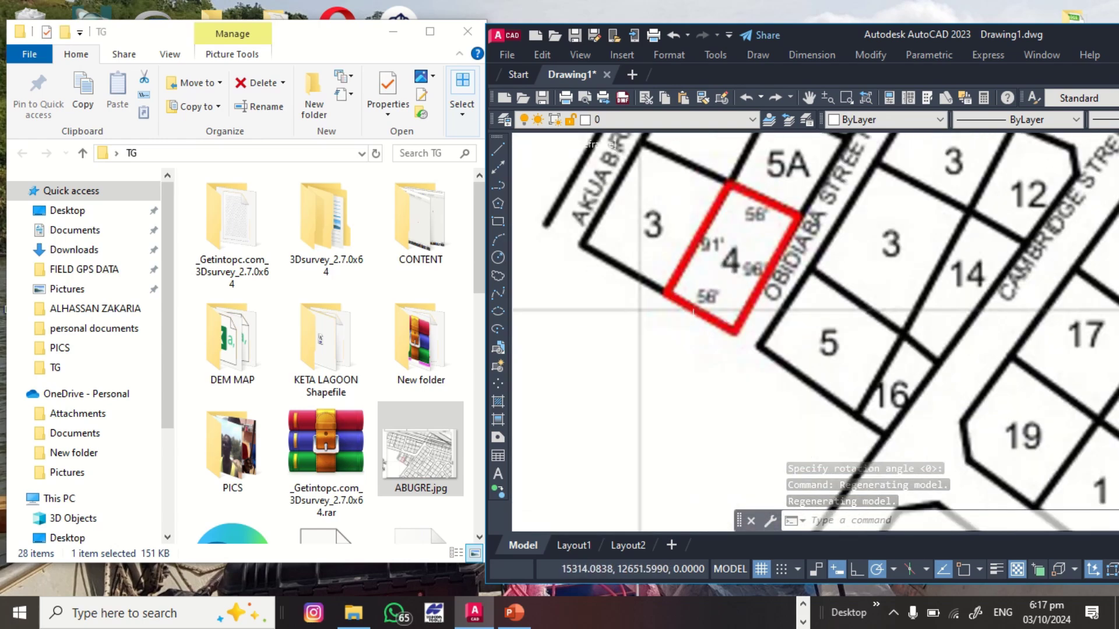
{"action": "scroll", "coordinate": [660, 332], "scroll_direction": "down", "scroll_amount": 4}
{"action": "scroll", "coordinate": [659, 342], "scroll_direction": "up", "scroll_amount": 2}
{"action": "scroll", "coordinate": [658, 342], "scroll_direction": "down", "scroll_amount": 1}
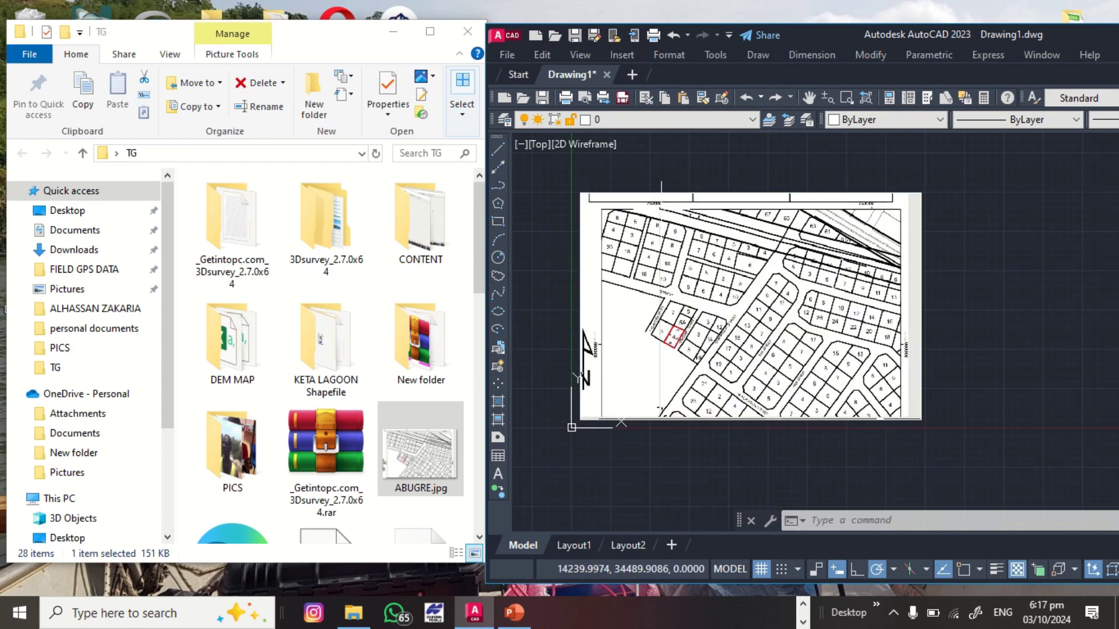
{"action": "scroll", "coordinate": [641, 209], "scroll_direction": "up", "scroll_amount": 5}
{"action": "scroll", "coordinate": [641, 210], "scroll_direction": "down", "scroll_amount": 5}
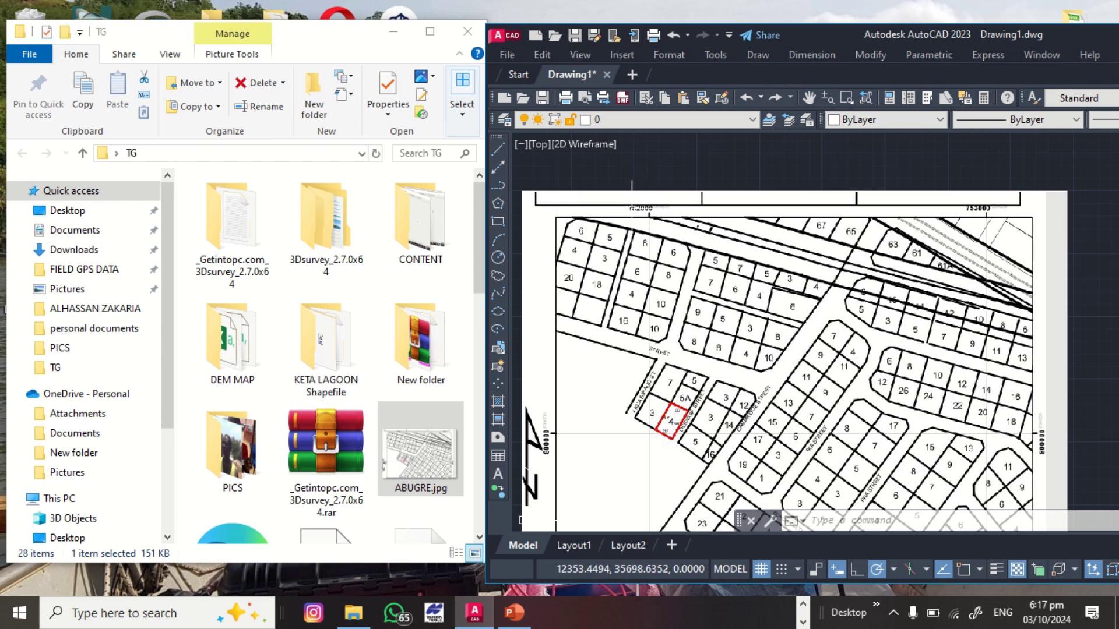
{"action": "scroll", "coordinate": [644, 224], "scroll_direction": "up", "scroll_amount": 5}
{"action": "scroll", "coordinate": [646, 225], "scroll_direction": "down", "scroll_amount": 5}
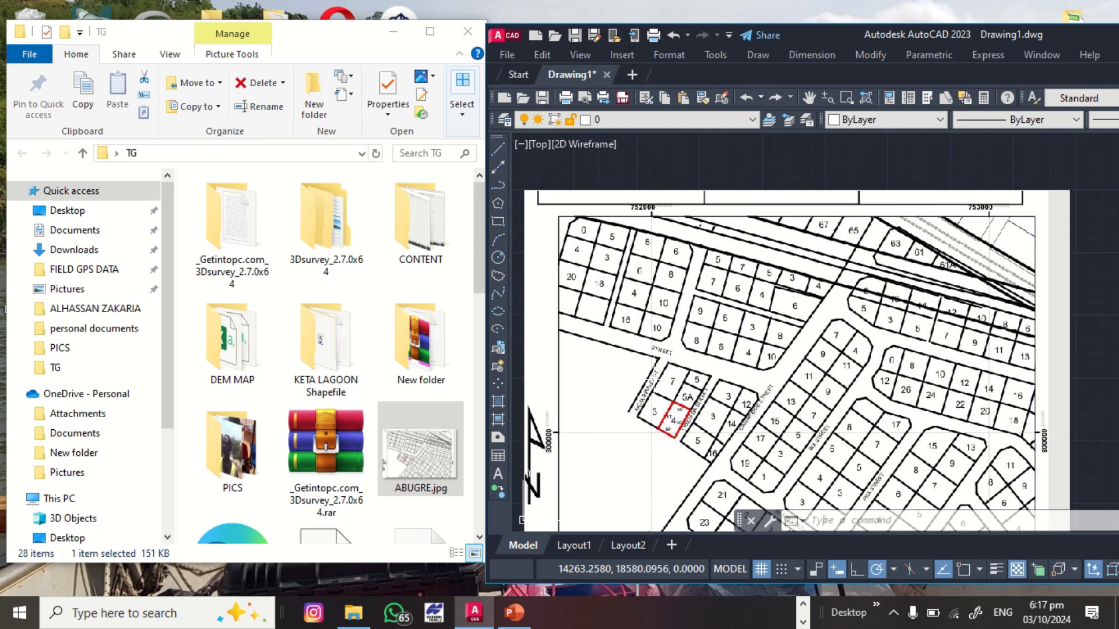
{"action": "type", "text": "c"}
{"action": "key", "text": "Return"}
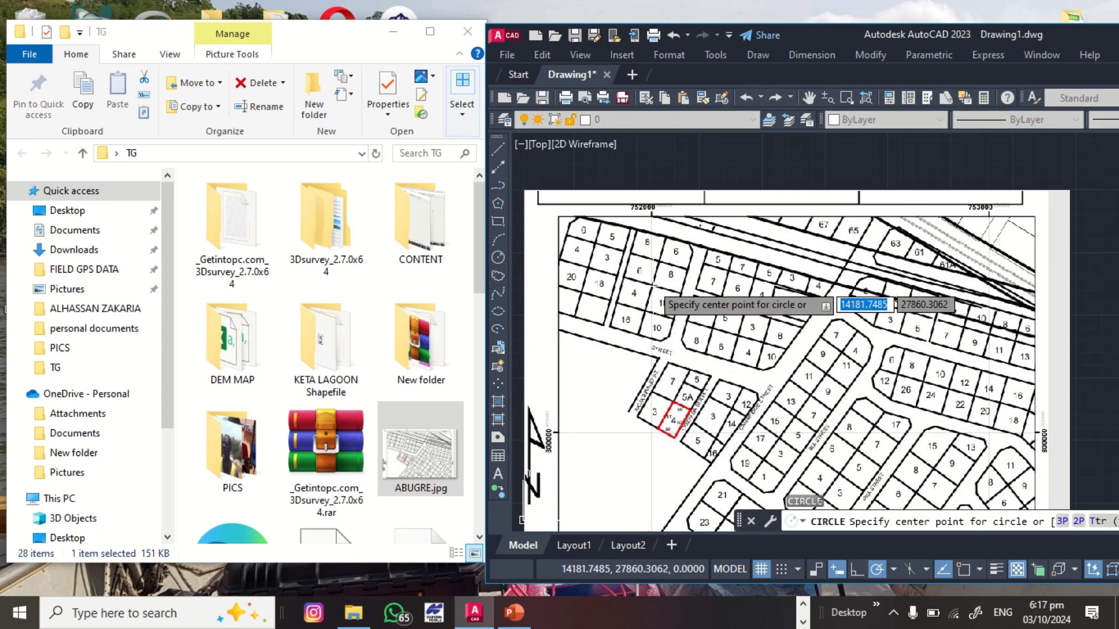
{"action": "scroll", "coordinate": [652, 283], "scroll_direction": "up", "scroll_amount": 3}
{"action": "scroll", "coordinate": [641, 239], "scroll_direction": "down", "scroll_amount": 3}
{"action": "scroll", "coordinate": [635, 224], "scroll_direction": "up", "scroll_amount": 5}
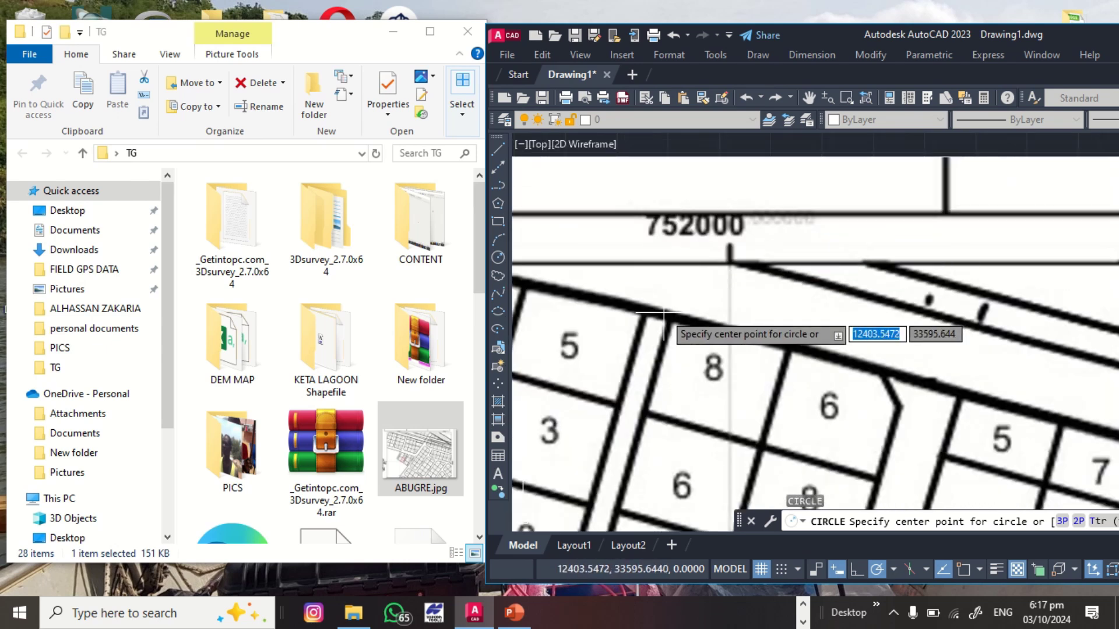
Step: Maximize the drawing window and cancel the pending circle
{"action": "left_click_drag", "start_coordinate": [1062, 35], "coordinate": [519, 17]}
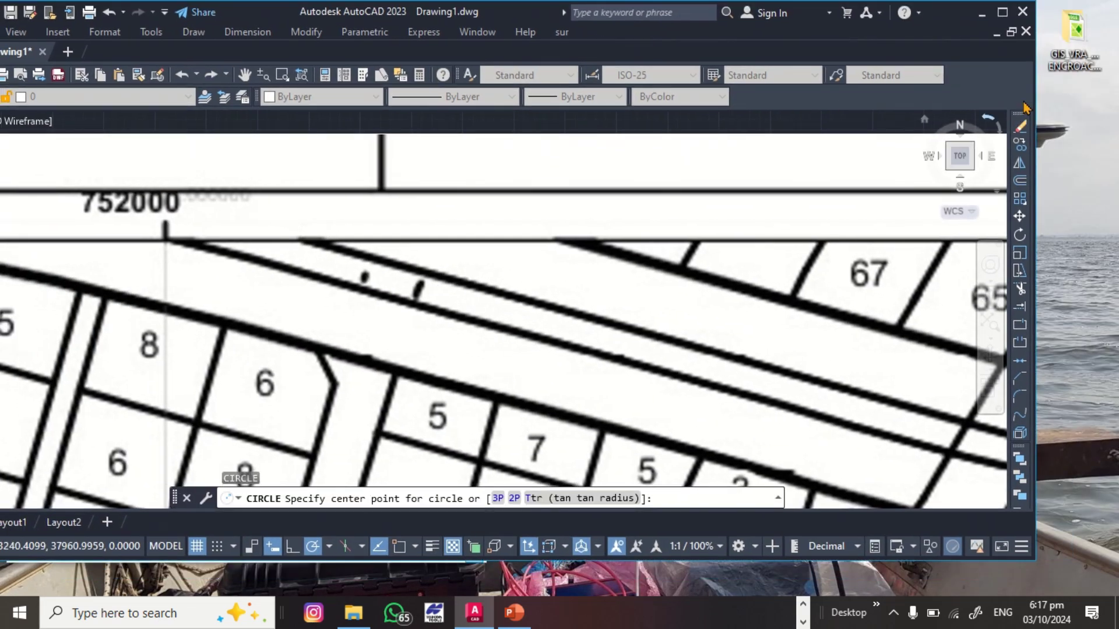
{"action": "left_click", "coordinate": [1001, 14]}
{"action": "key", "text": "Escape"}
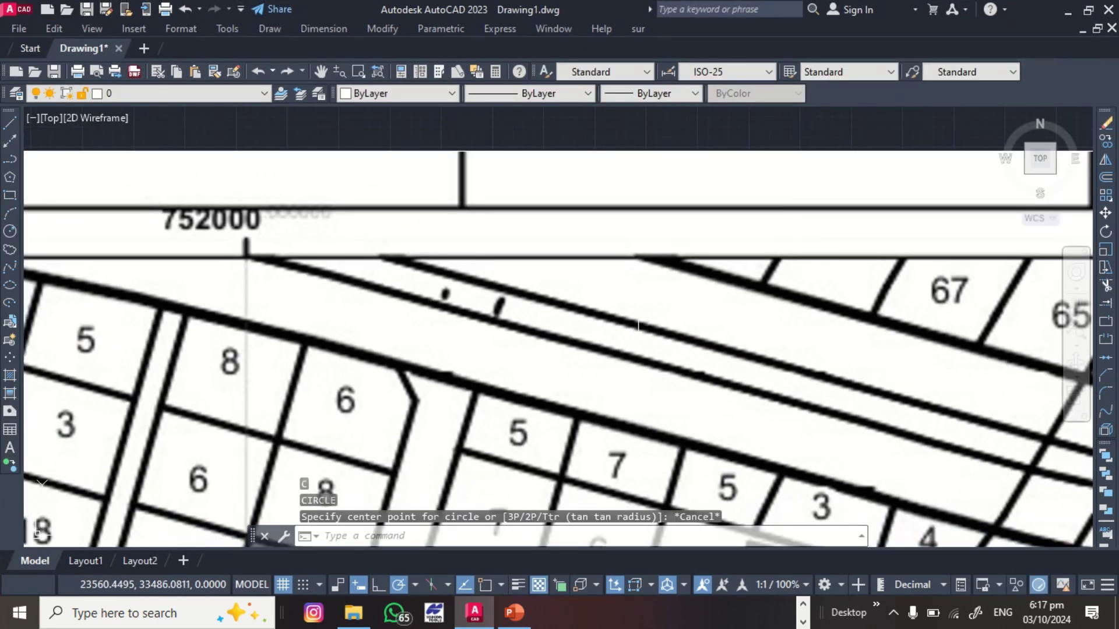
Step: Draw a circle of radius 100 centred at 752000,800000, the site plan's first labelled grid intersection
{"action": "scroll", "coordinate": [560, 291], "scroll_direction": "down", "scroll_amount": 2}
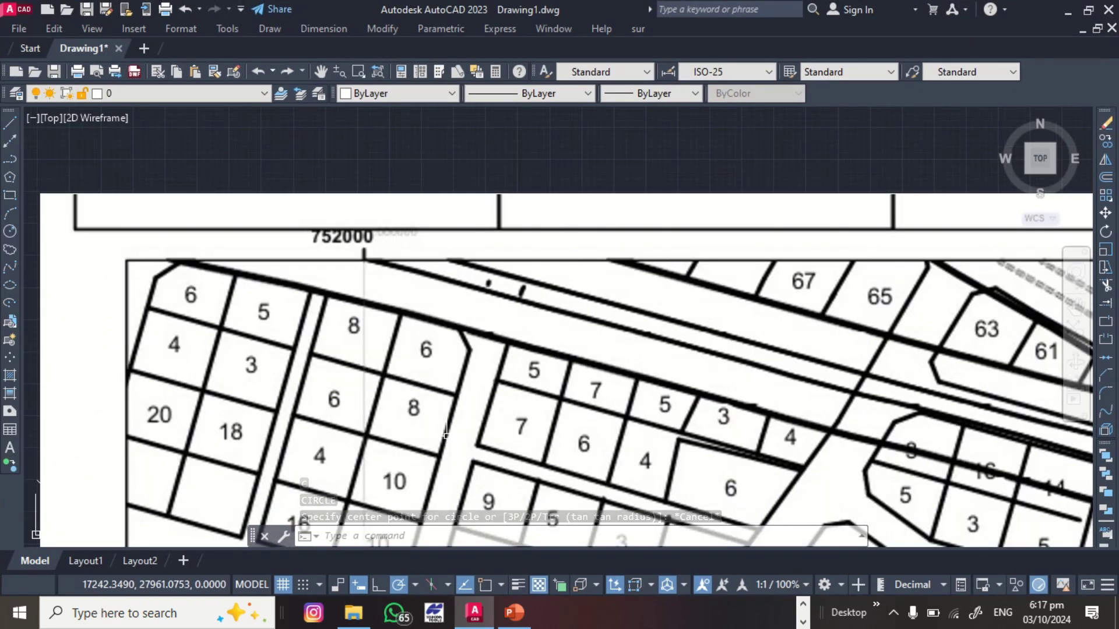
{"action": "type", "text": "c"}
{"action": "key", "text": "Return"}
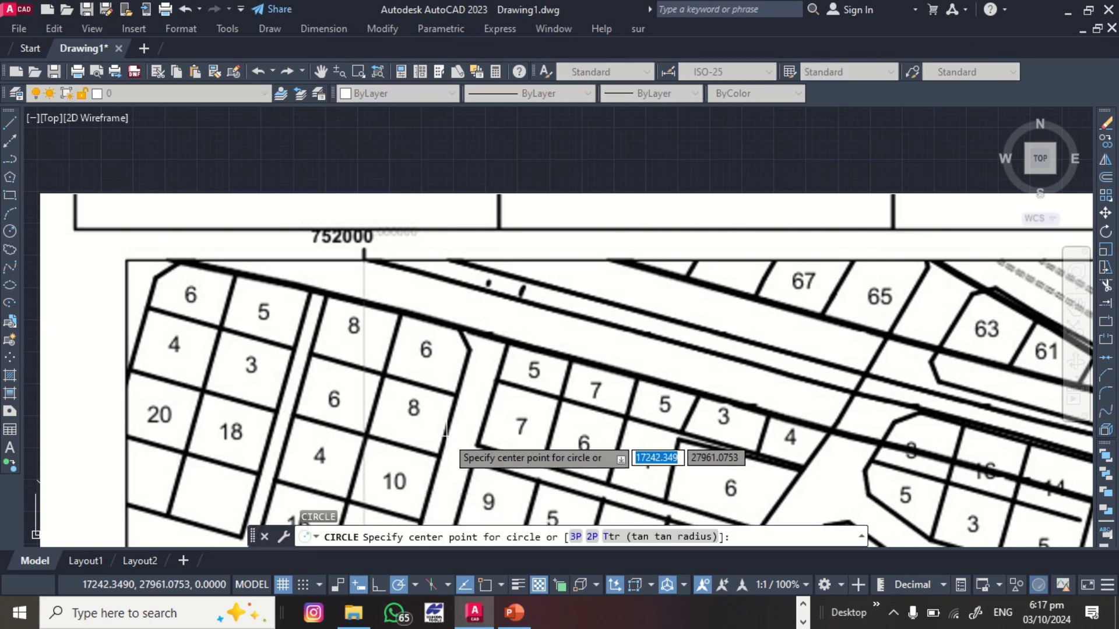
{"action": "type", "text": "7"}
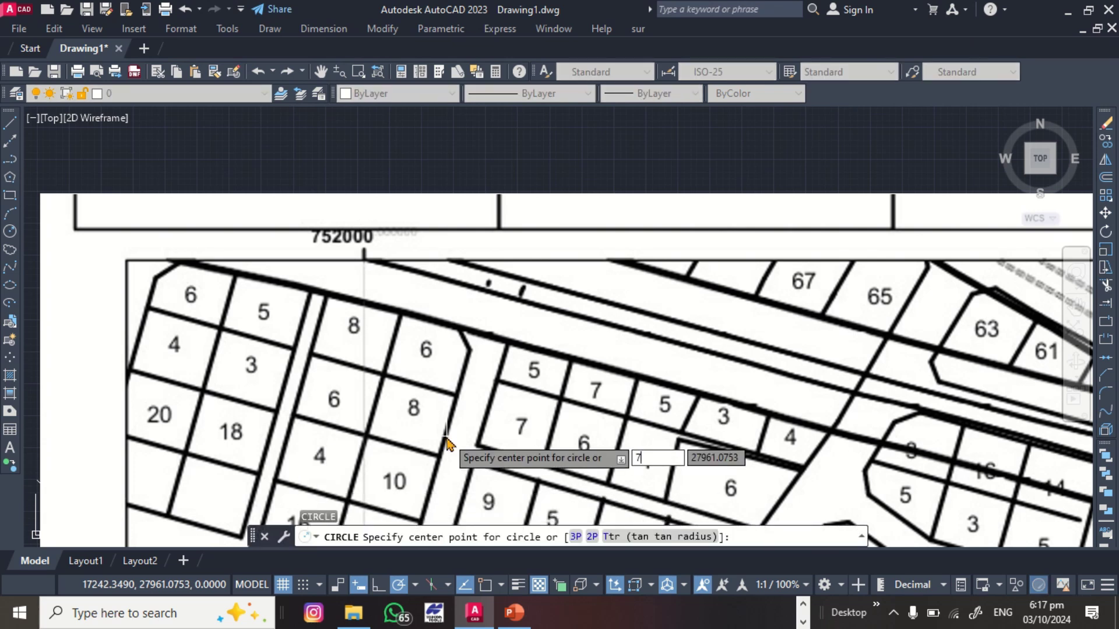
{"action": "type", "text": "520"}
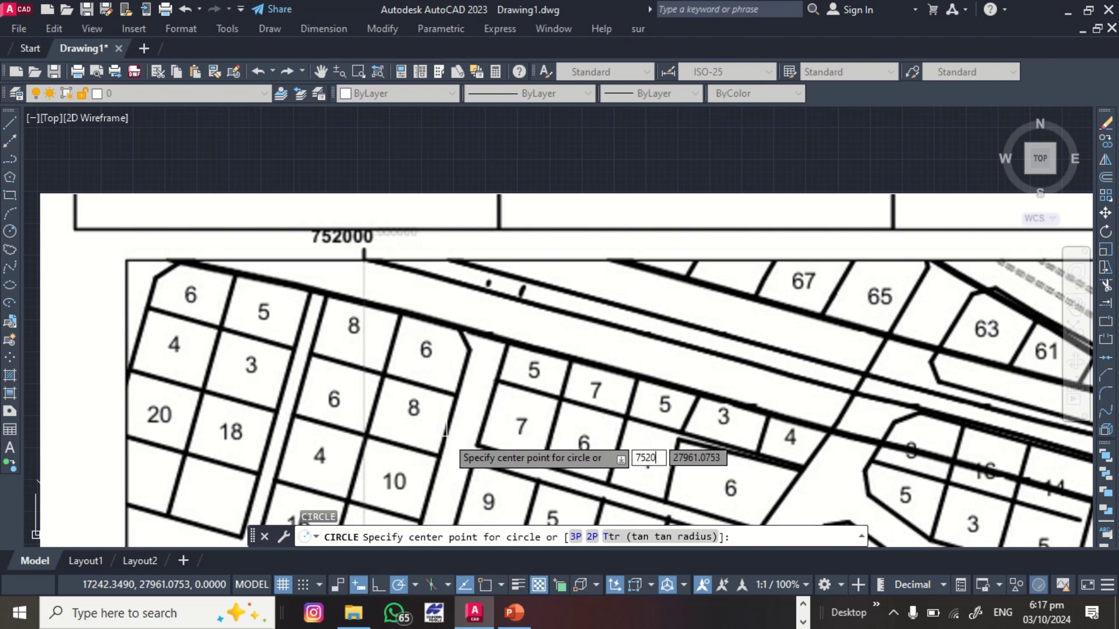
{"action": "type", "text": "00"}
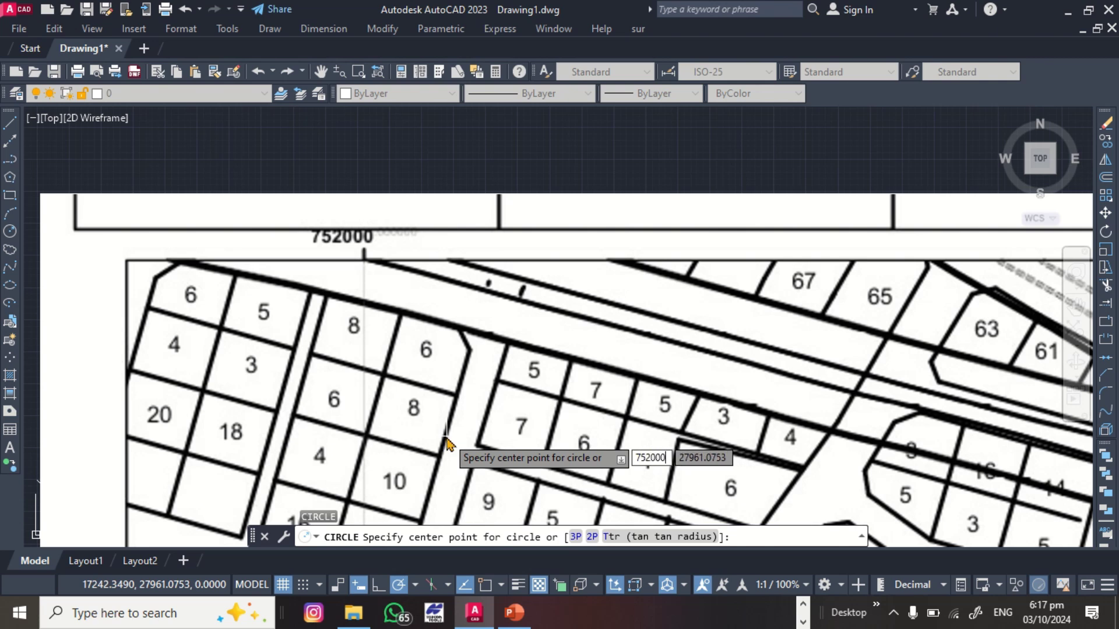
{"action": "key", "text": "Tab"}
{"action": "scroll", "coordinate": [443, 443], "scroll_direction": "down", "scroll_amount": 5}
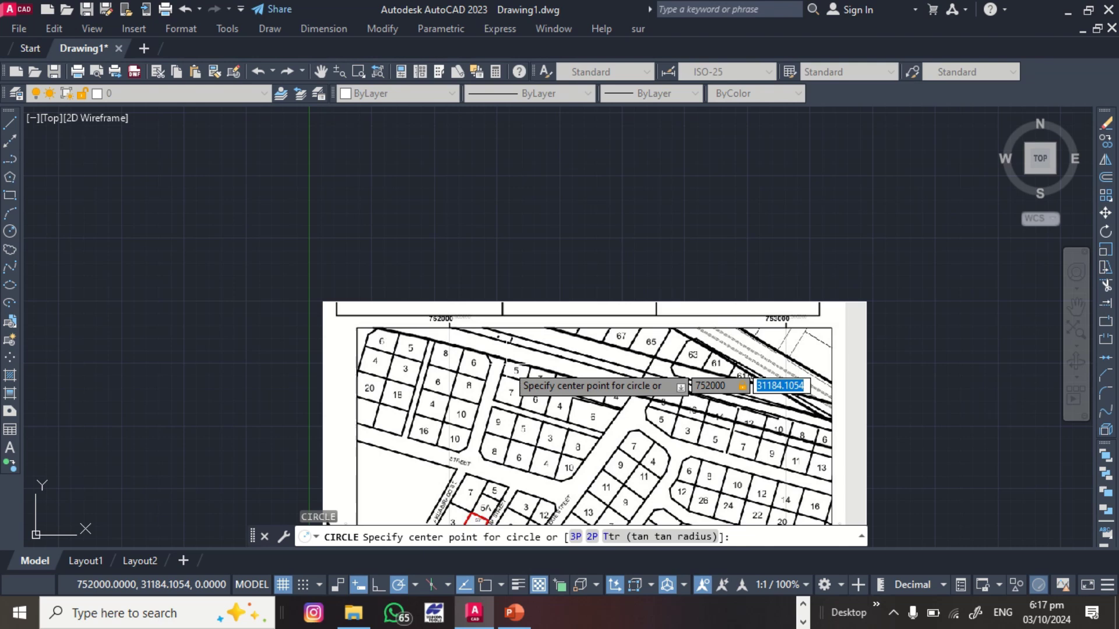
{"action": "scroll", "coordinate": [431, 449], "scroll_direction": "up", "scroll_amount": 6}
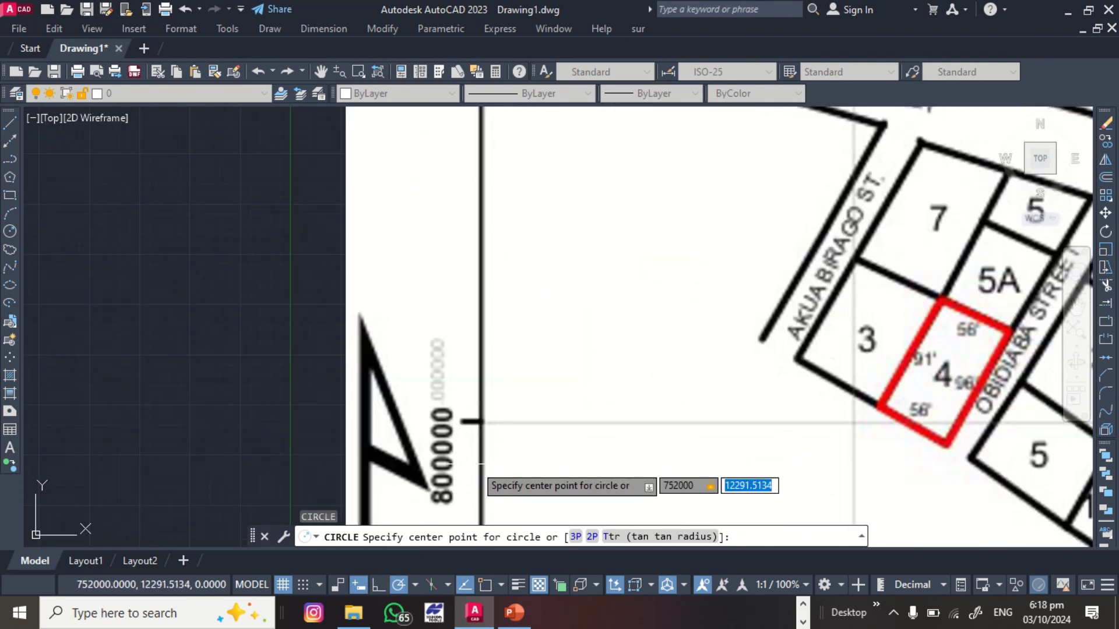
{"action": "type", "text": "800000"}
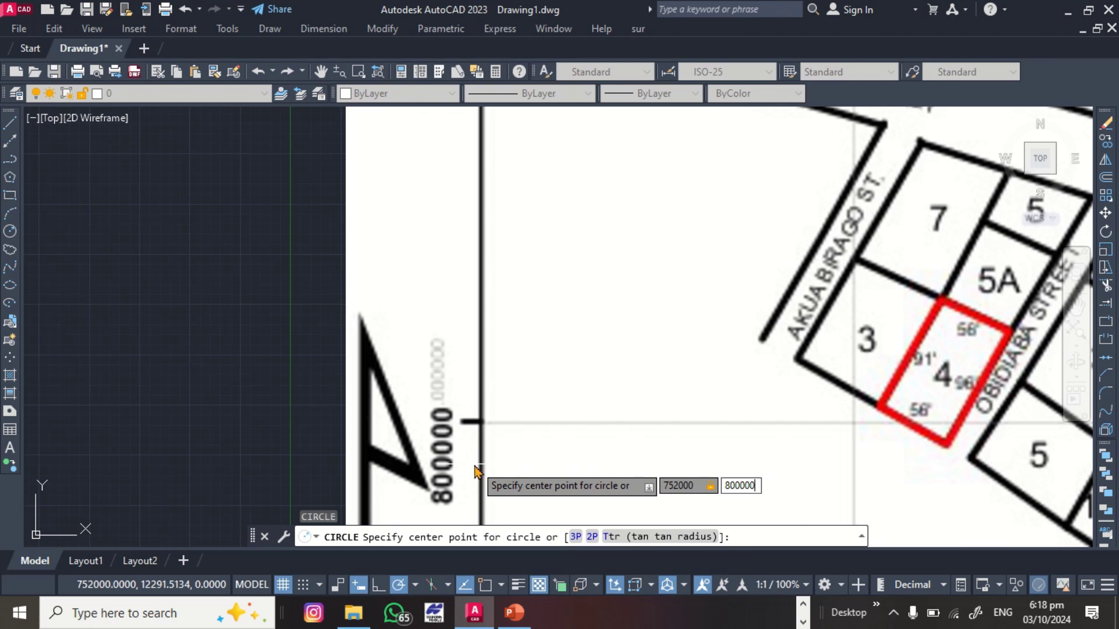
{"action": "key", "text": "Return"}
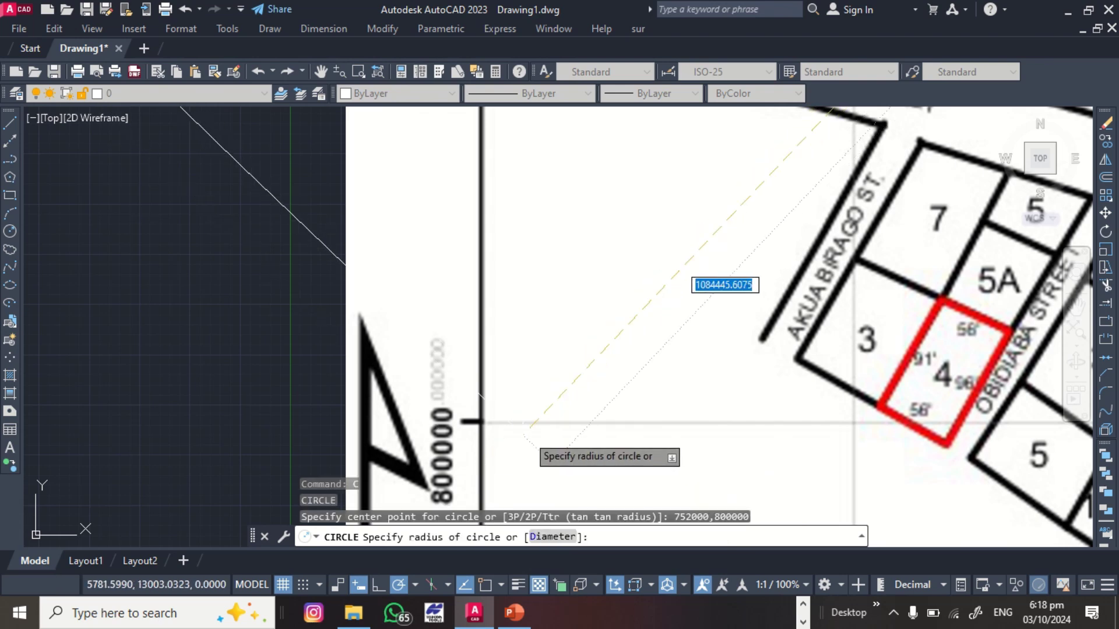
{"action": "scroll", "coordinate": [670, 287], "scroll_direction": "down", "scroll_amount": 3}
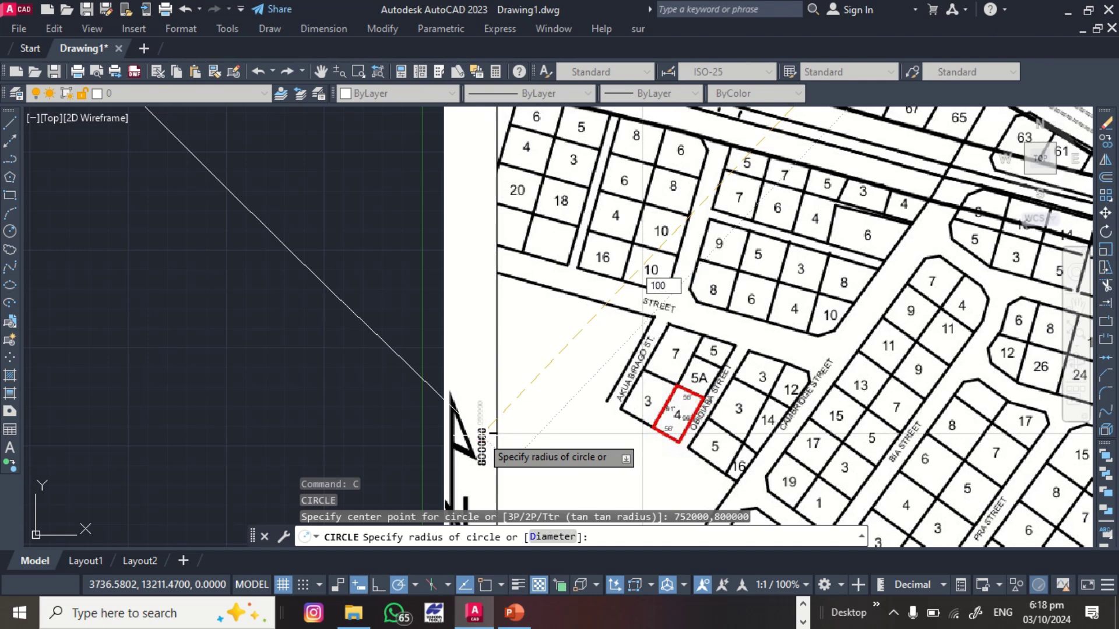
{"action": "key", "text": "Return"}
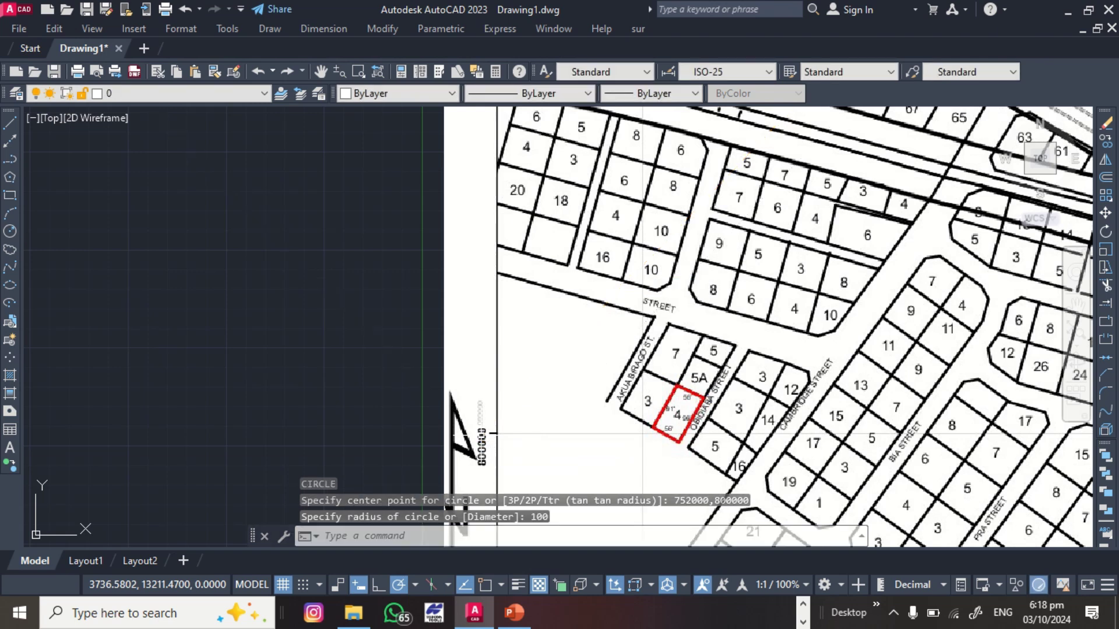
Step: Draw a second circle of radius 100 centred at 753000,800000, the site plan's other labelled grid intersection
{"action": "scroll", "coordinate": [418, 424], "scroll_direction": "down", "scroll_amount": 5}
{"action": "scroll", "coordinate": [585, 361], "scroll_direction": "up", "scroll_amount": 4}
{"action": "scroll", "coordinate": [584, 361], "scroll_direction": "down", "scroll_amount": 2}
{"action": "scroll", "coordinate": [584, 361], "scroll_direction": "up", "scroll_amount": 3}
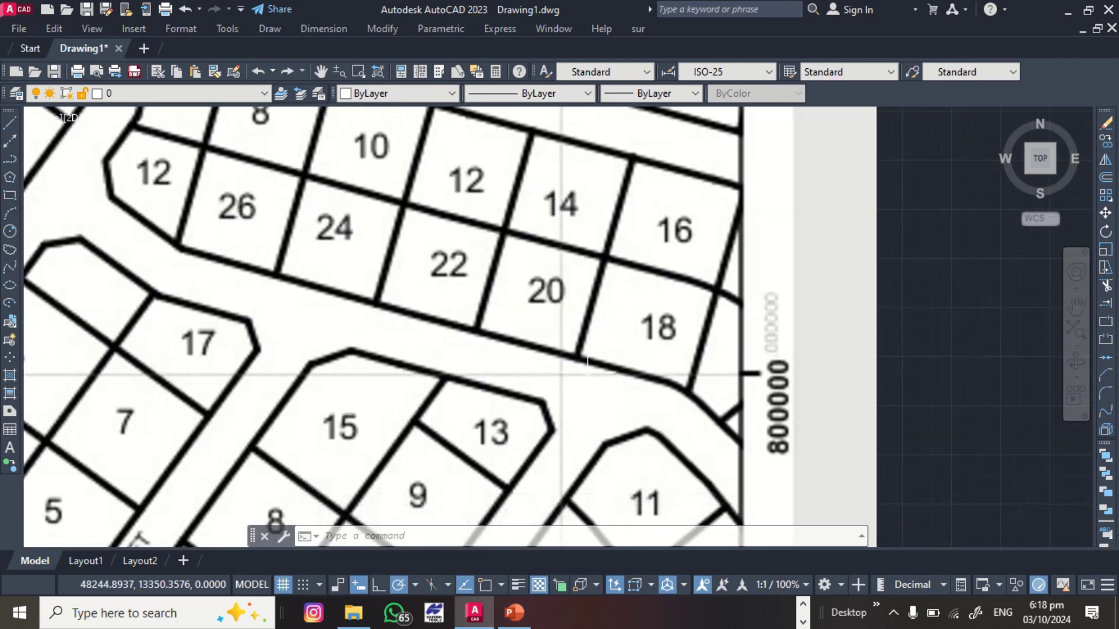
{"action": "type", "text": "c"}
{"action": "key", "text": "Return"}
{"action": "scroll", "coordinate": [587, 362], "scroll_direction": "down", "scroll_amount": 6}
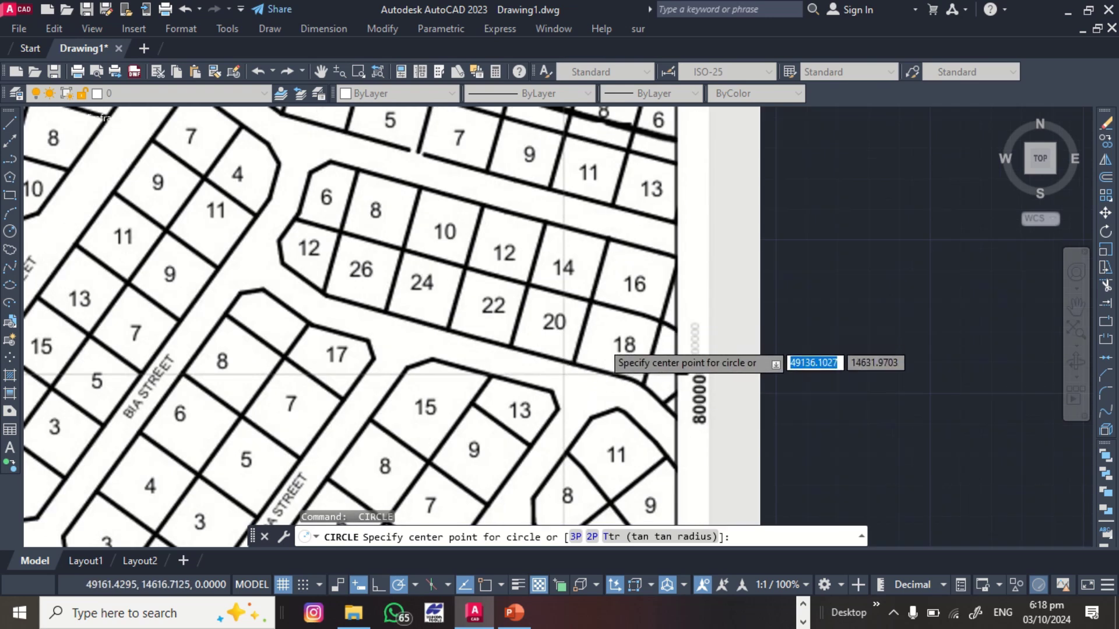
{"action": "scroll", "coordinate": [586, 221], "scroll_direction": "up", "scroll_amount": 8}
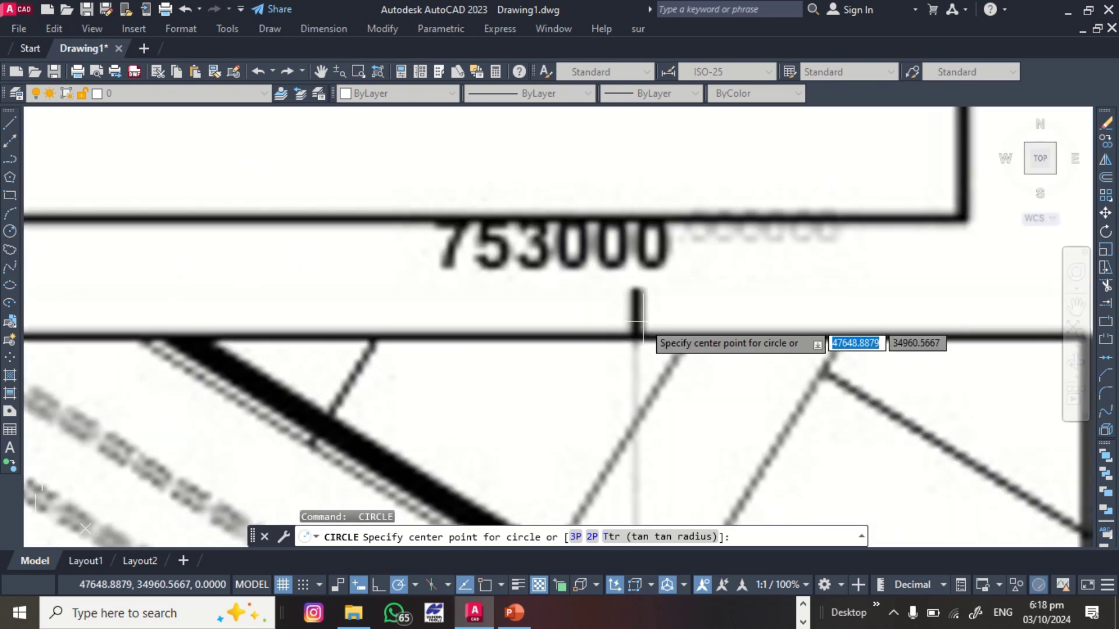
{"action": "type", "text": "753"}
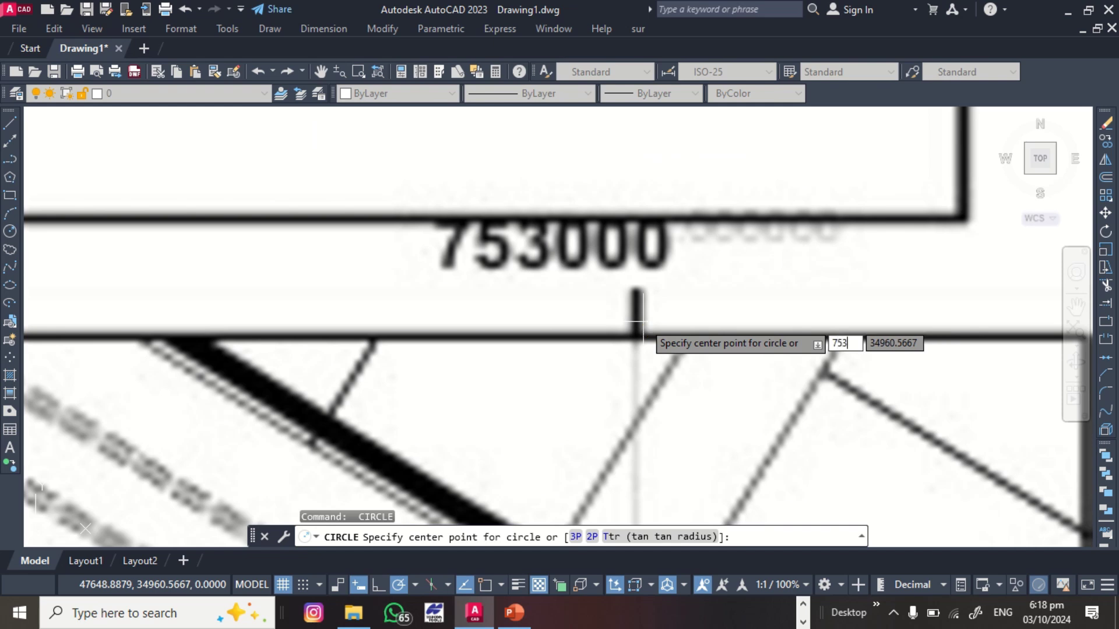
{"action": "type", "text": "0000"}
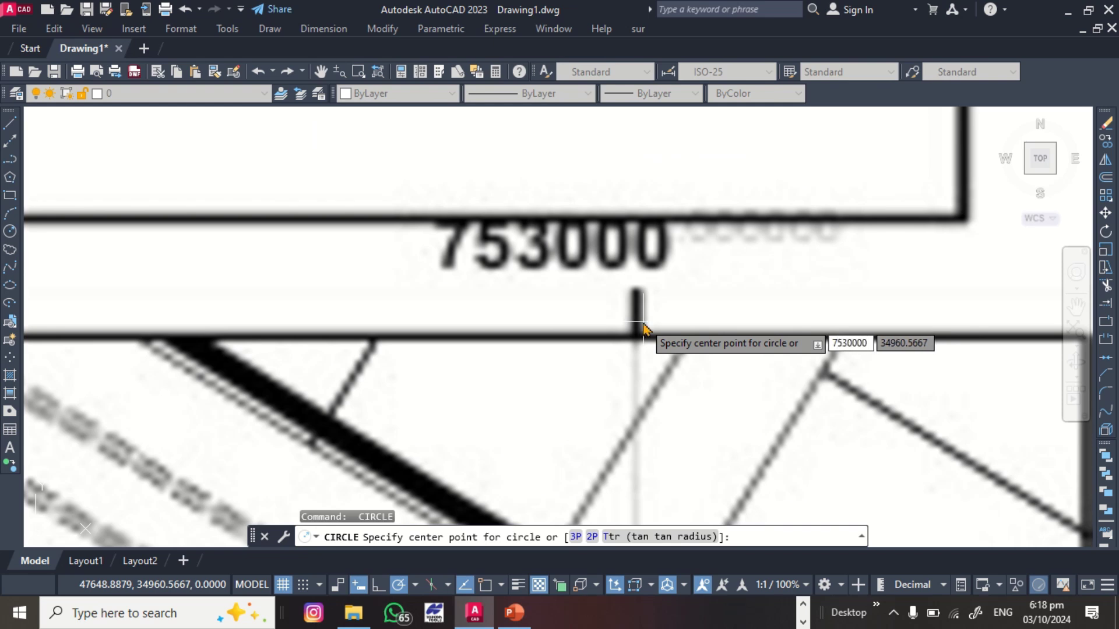
{"action": "key", "text": "BackSpace"}
{"action": "key", "text": "Tab"}
{"action": "scroll", "coordinate": [627, 245], "scroll_direction": "down", "scroll_amount": 5}
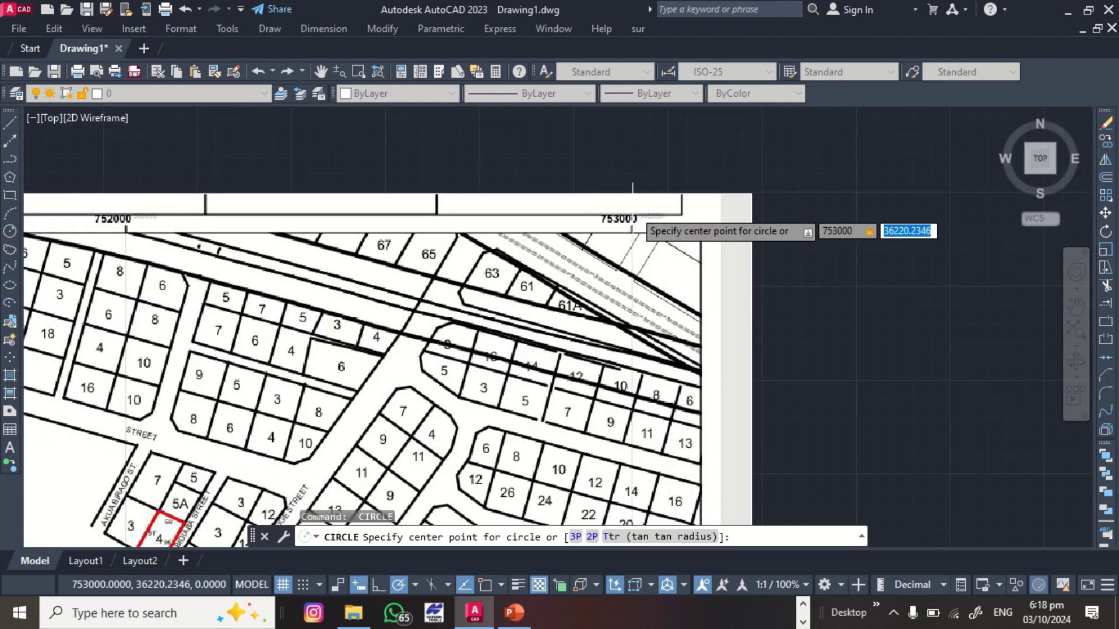
{"action": "scroll", "coordinate": [632, 230], "scroll_direction": "down", "scroll_amount": 3}
{"action": "scroll", "coordinate": [664, 315], "scroll_direction": "up", "scroll_amount": 10}
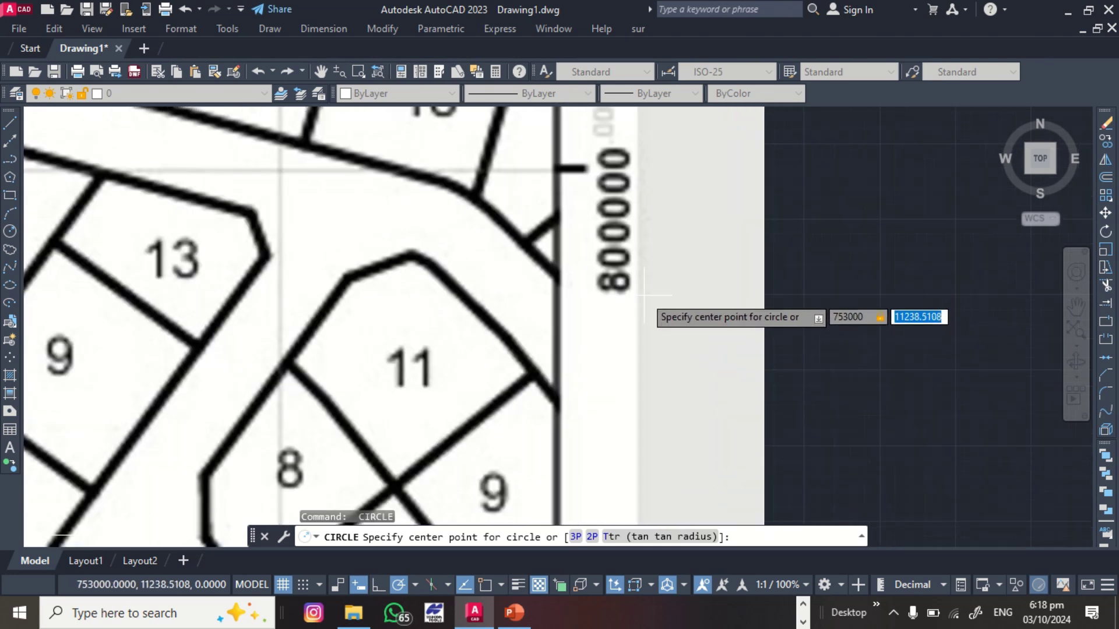
{"action": "type", "text": "800"}
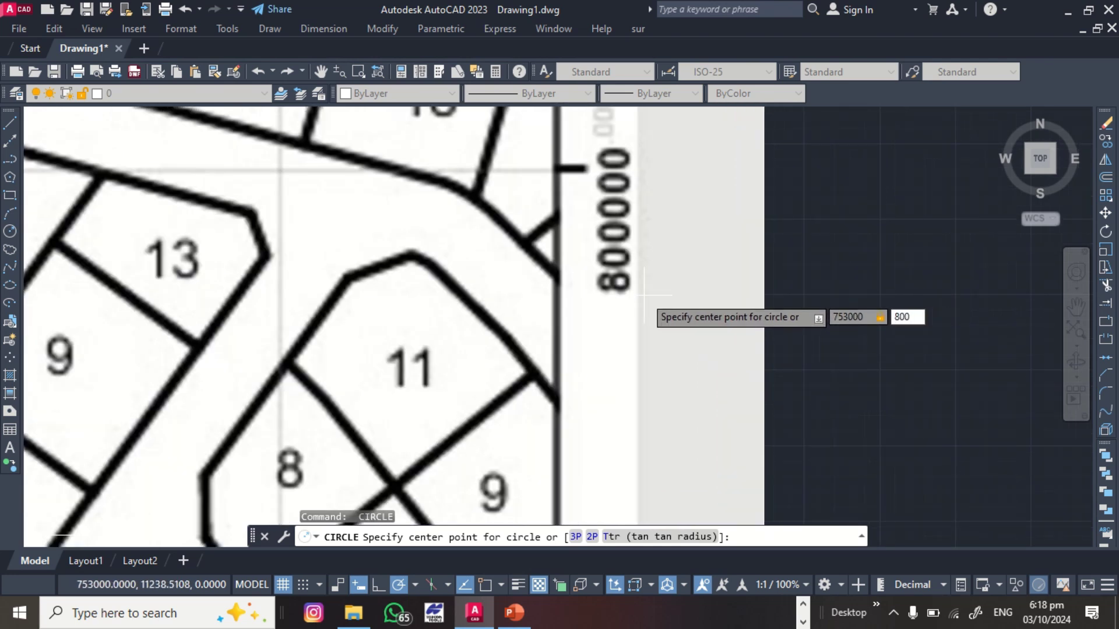
{"action": "type", "text": "000"}
{"action": "key", "text": "Return"}
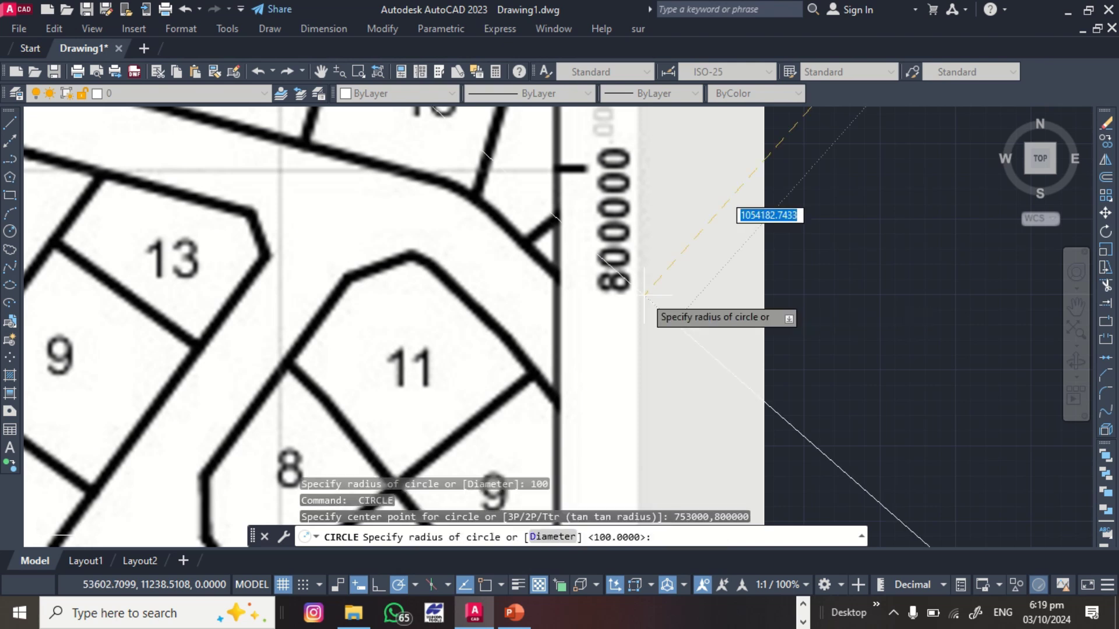
{"action": "type", "text": "100"}
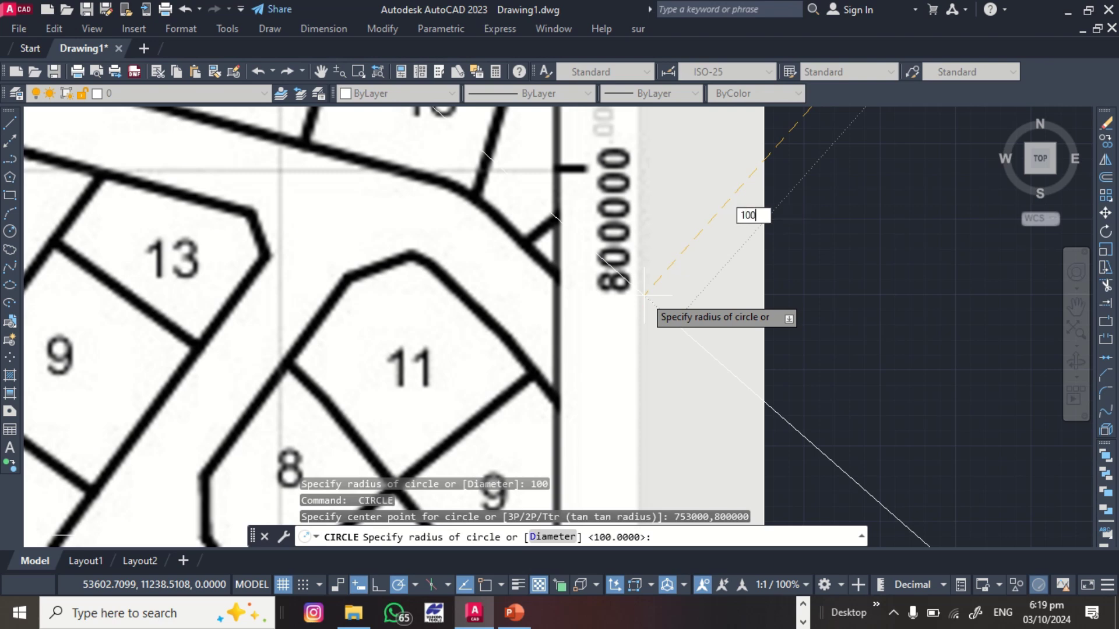
{"action": "key", "text": "Return"}
Step: Start Grid Plotting and pick a rectangular area that encloses both coordinate circles with a generous margin
{"action": "scroll", "coordinate": [644, 294], "scroll_direction": "down", "scroll_amount": 15}
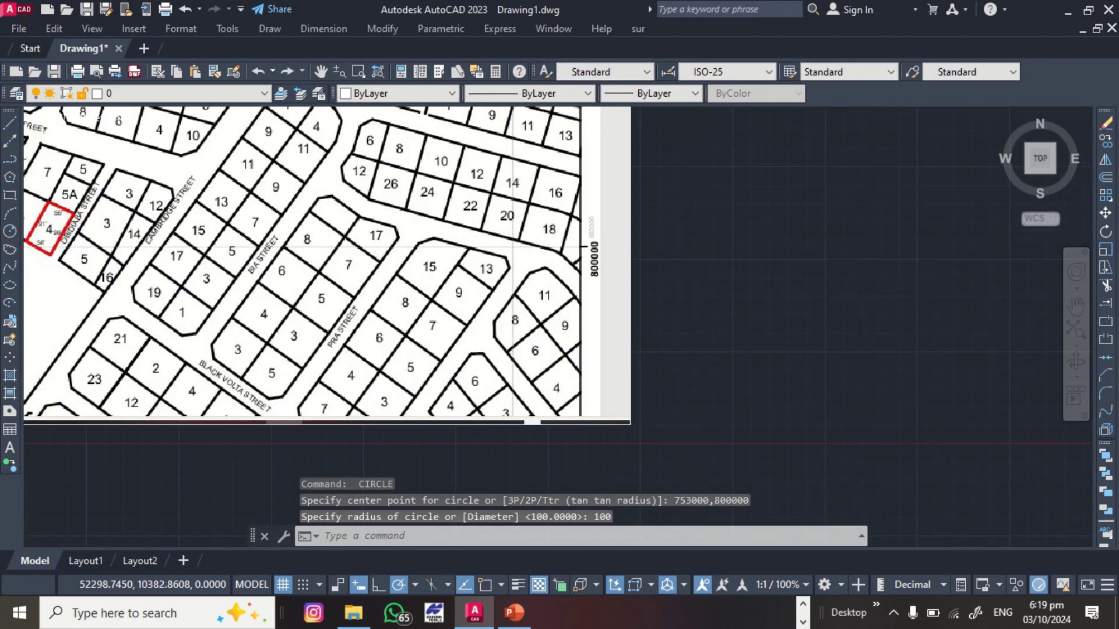
{"action": "scroll", "coordinate": [582, 283], "scroll_direction": "up", "scroll_amount": 5}
{"action": "scroll", "coordinate": [664, 250], "scroll_direction": "up", "scroll_amount": 7}
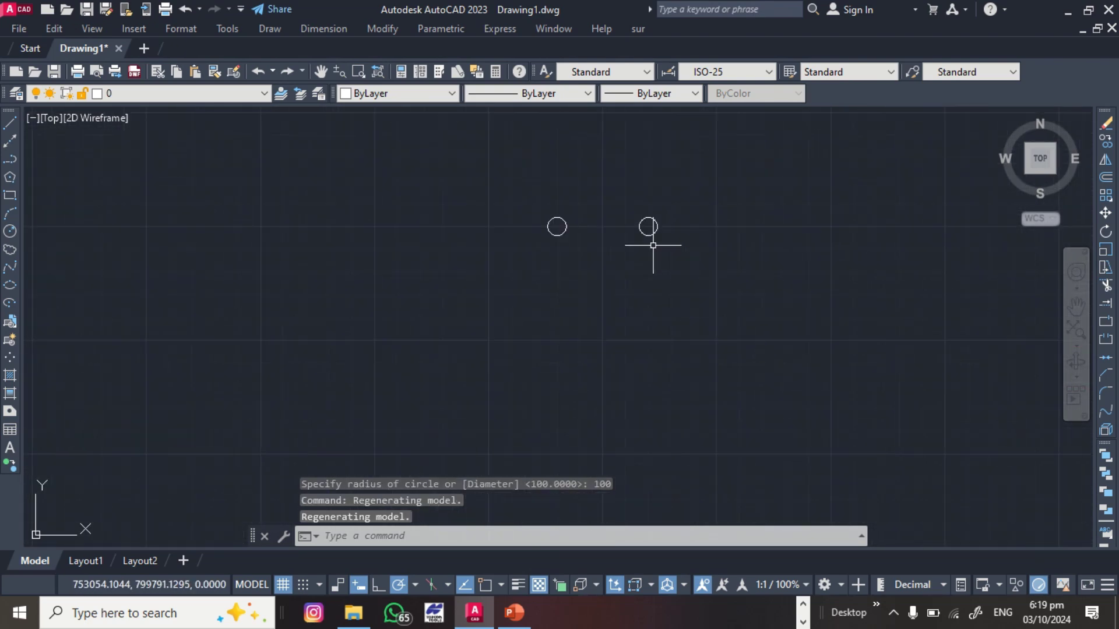
{"action": "scroll", "coordinate": [520, 232], "scroll_direction": "down", "scroll_amount": 7}
{"action": "scroll", "coordinate": [536, 229], "scroll_direction": "up", "scroll_amount": 6}
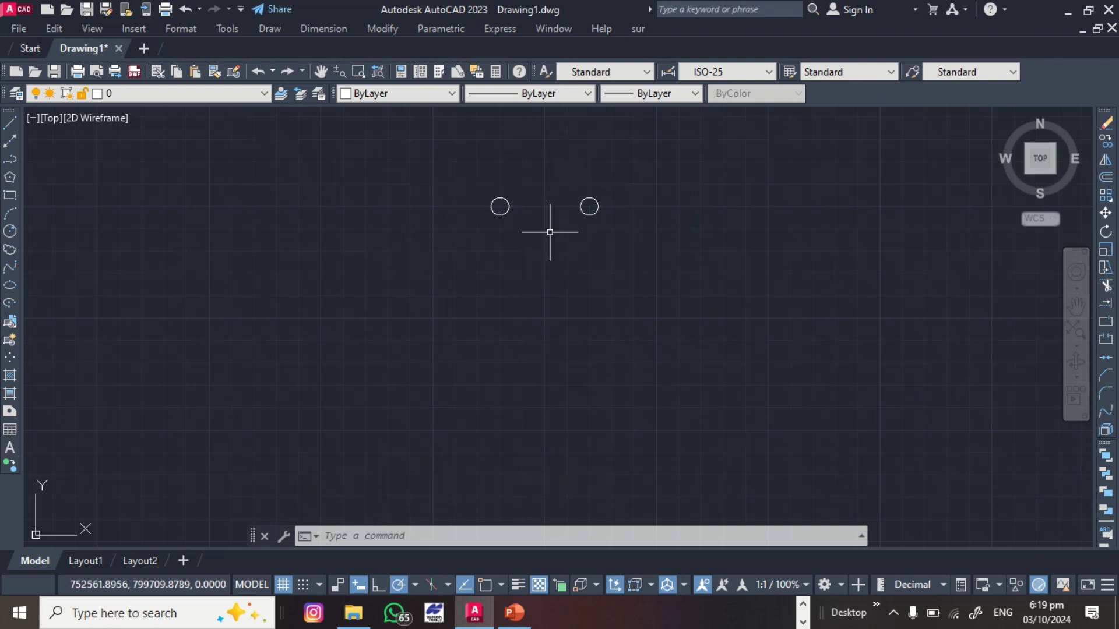
{"action": "left_click", "coordinate": [639, 30]}
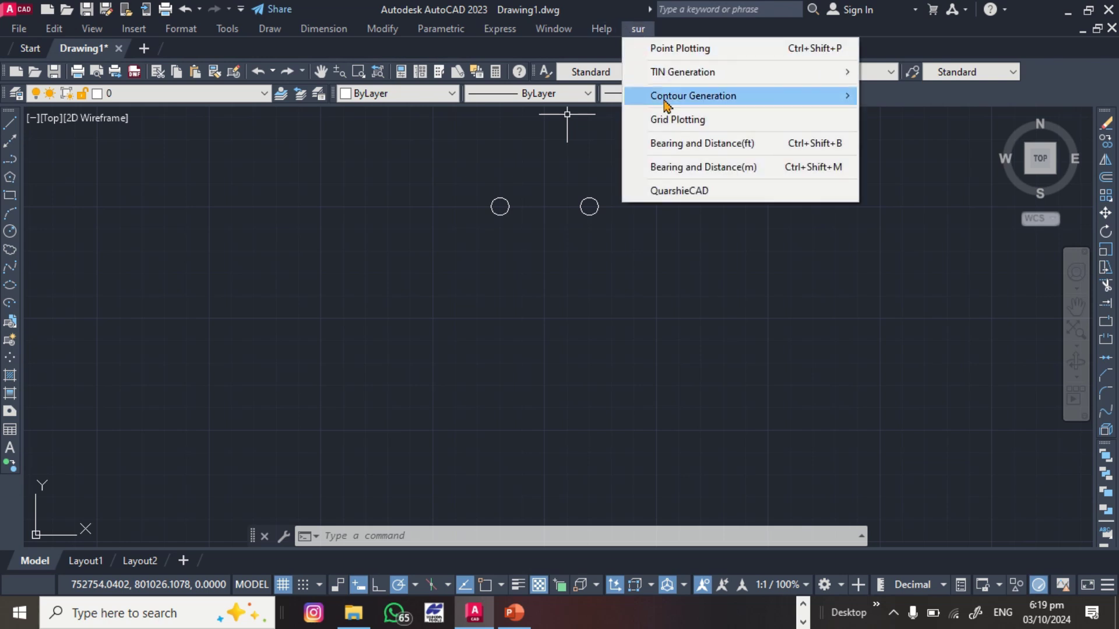
{"action": "left_click", "coordinate": [667, 120]}
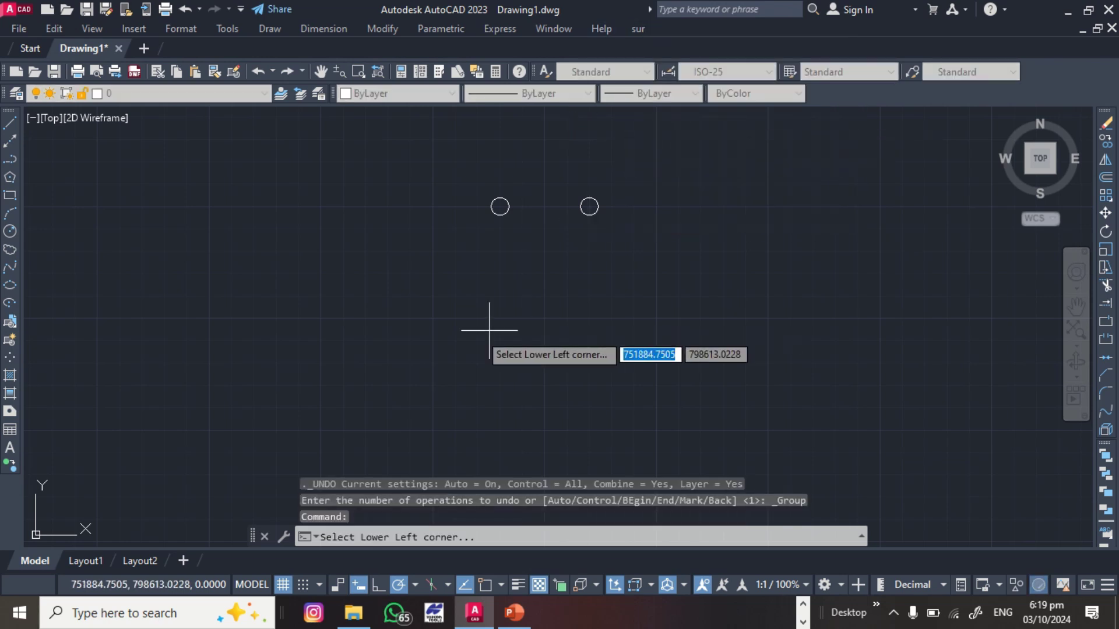
{"action": "scroll", "coordinate": [585, 275], "scroll_direction": "down", "scroll_amount": 2}
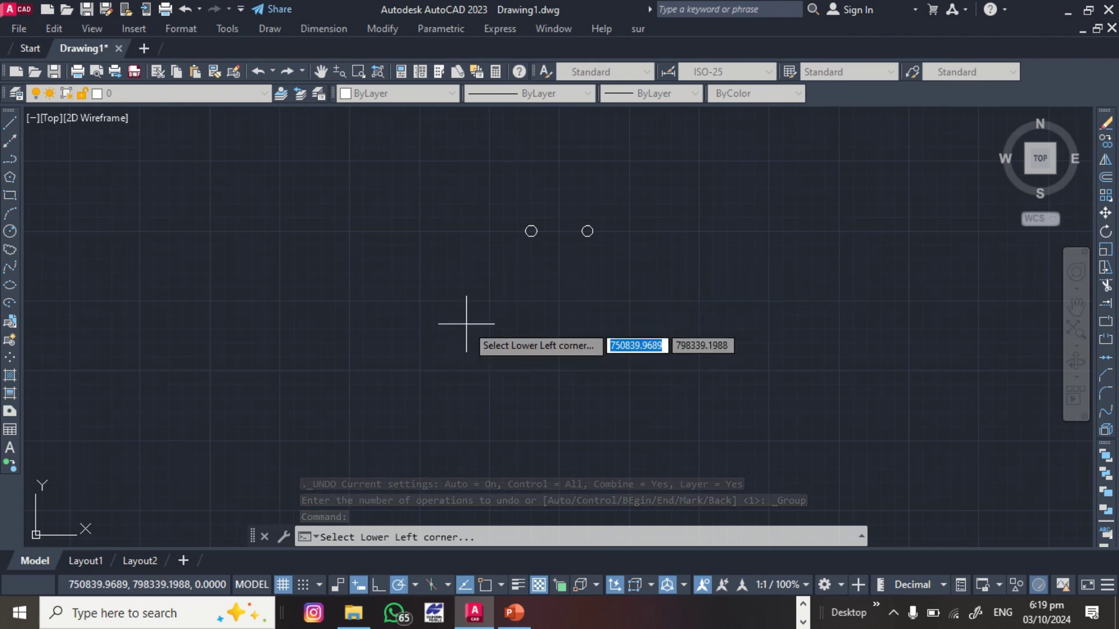
{"action": "left_click", "coordinate": [427, 331]}
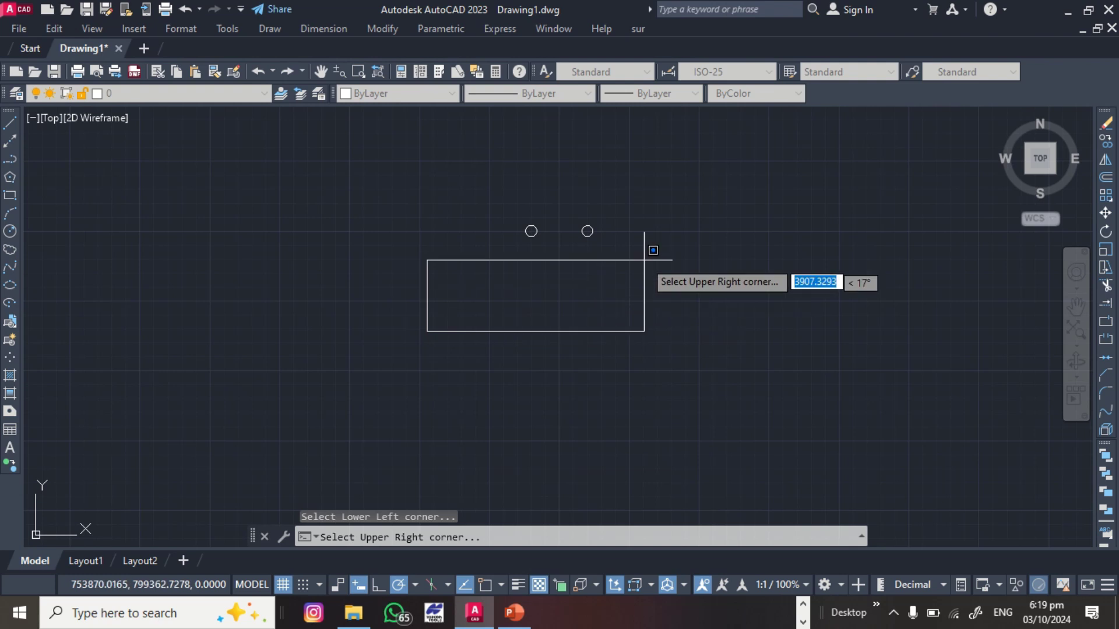
{"action": "left_click", "coordinate": [699, 135]}
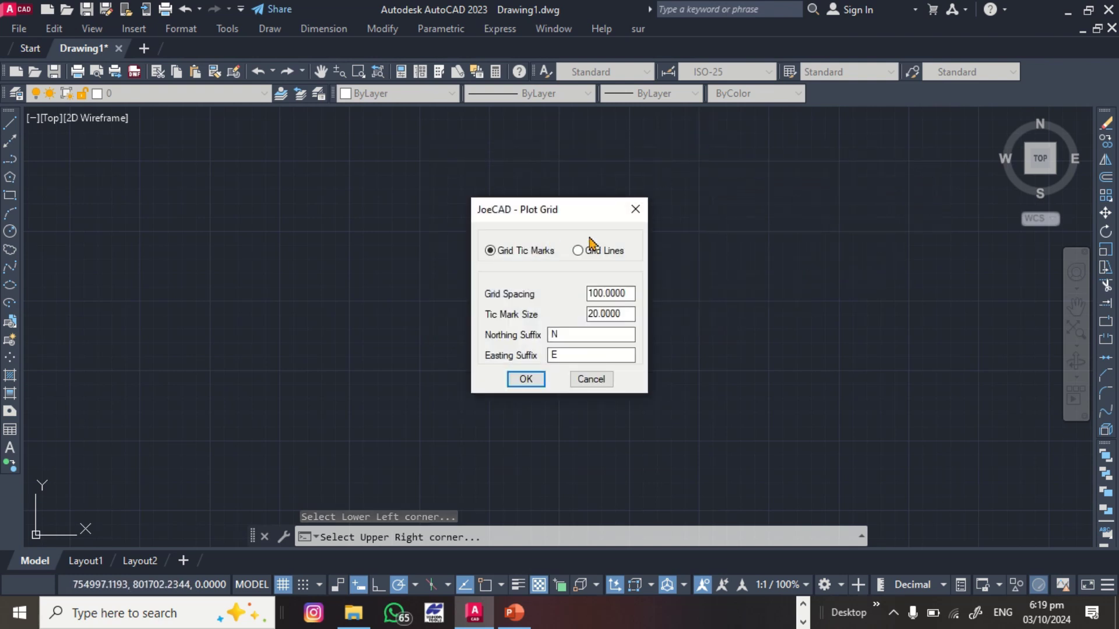
Step: Plot the grid as Grid Lines instead of tic marks, edit the grid spacing and accept the grid settings
{"action": "left_click", "coordinate": [578, 251]}
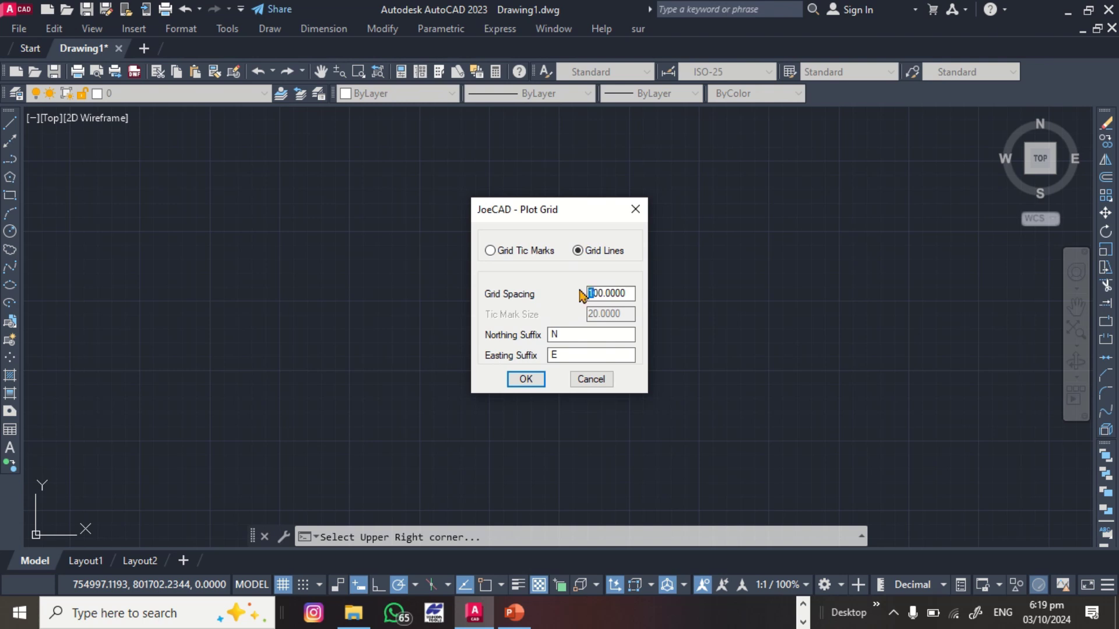
{"action": "left_click", "coordinate": [589, 293]}
{"action": "left_click", "coordinate": [524, 379]}
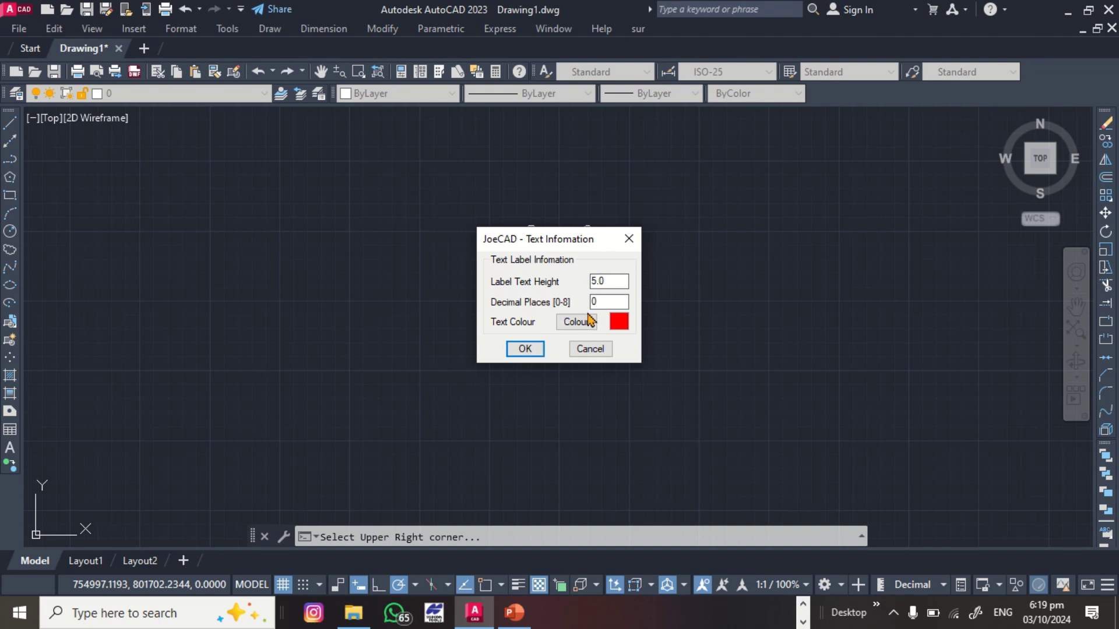
Step: Set the grid label text height to 25.0 and the text colour to white, and plot the grid over the circles
{"action": "type", "text": "2"}
{"action": "left_click", "coordinate": [575, 321]}
{"action": "left_click", "coordinate": [519, 342]}
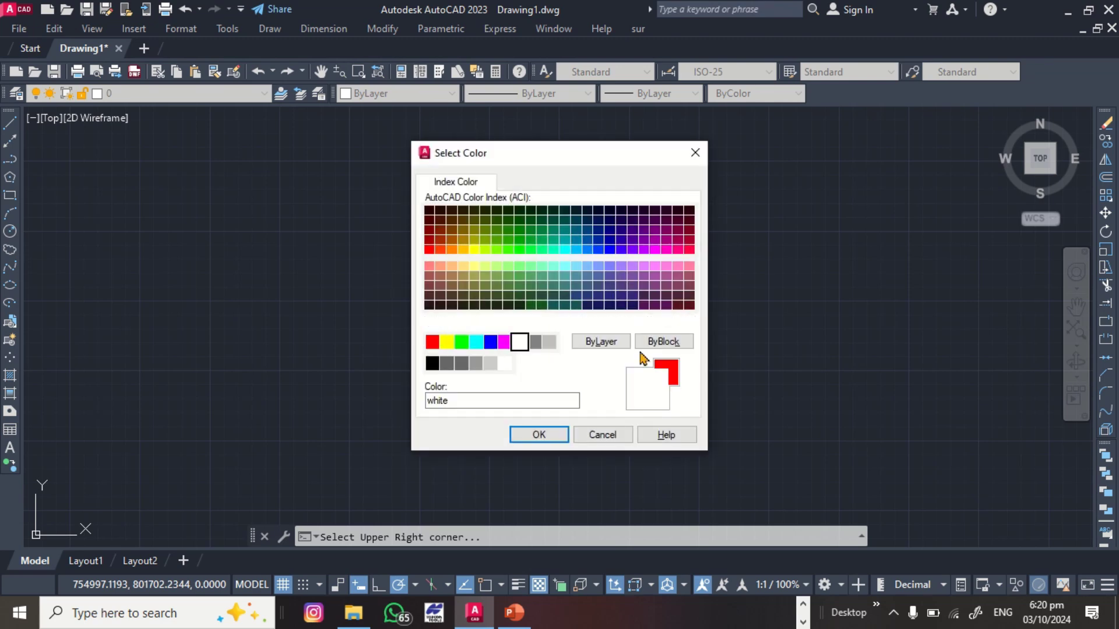
{"action": "left_click", "coordinate": [539, 435]}
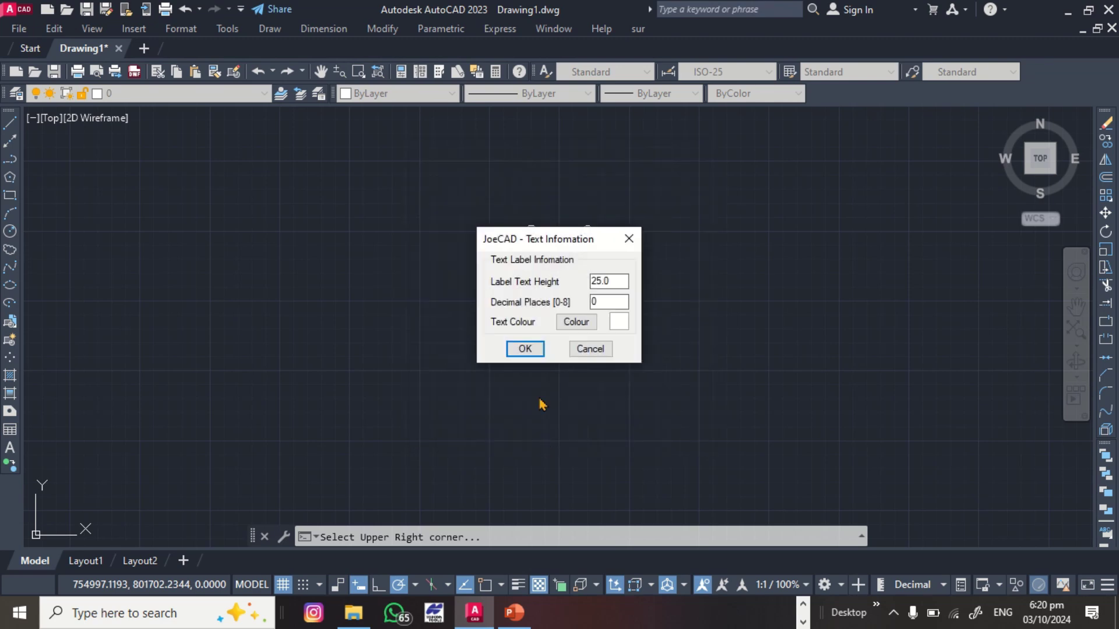
{"action": "left_click", "coordinate": [525, 349]}
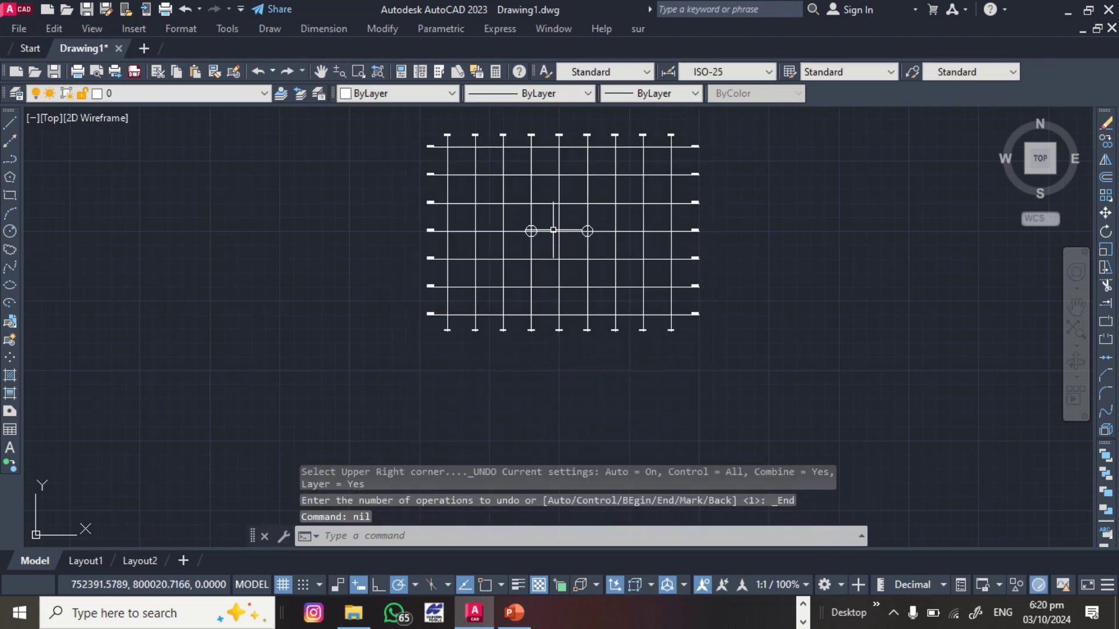
{"action": "scroll", "coordinate": [528, 217], "scroll_direction": "up", "scroll_amount": 8}
{"action": "scroll", "coordinate": [510, 358], "scroll_direction": "down", "scroll_amount": 12}
{"action": "scroll", "coordinate": [527, 250], "scroll_direction": "down", "scroll_amount": 15}
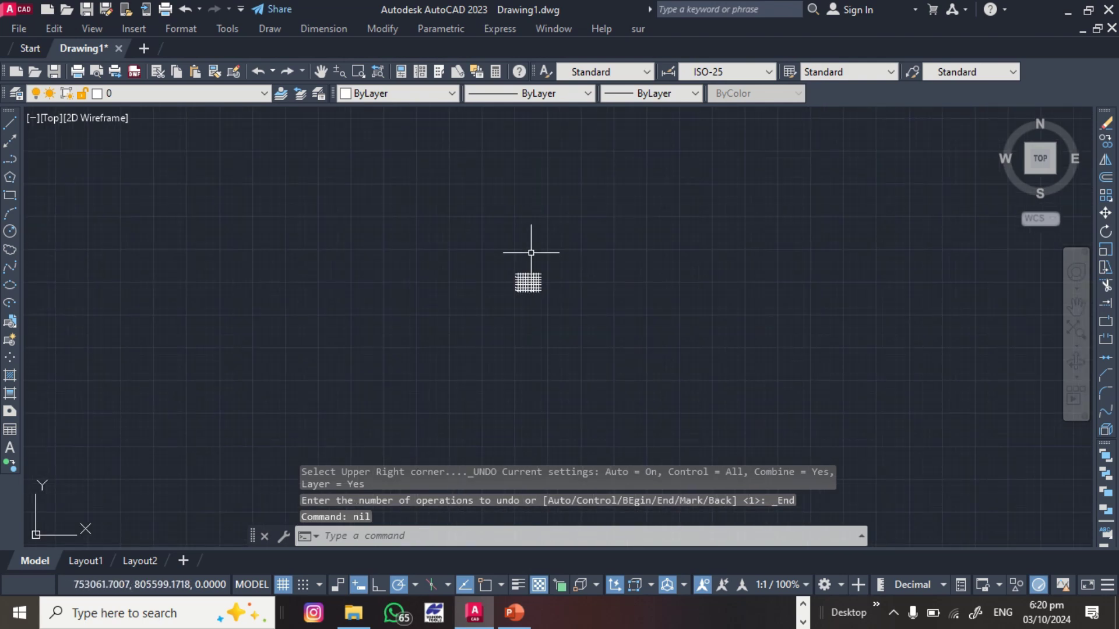
Step: Move the site plan image from the drawing origin to a clear spot just east of the plotted coordinate grid
{"action": "scroll", "coordinate": [362, 389], "scroll_direction": "up", "scroll_amount": 10}
{"action": "left_click", "coordinate": [376, 416]}
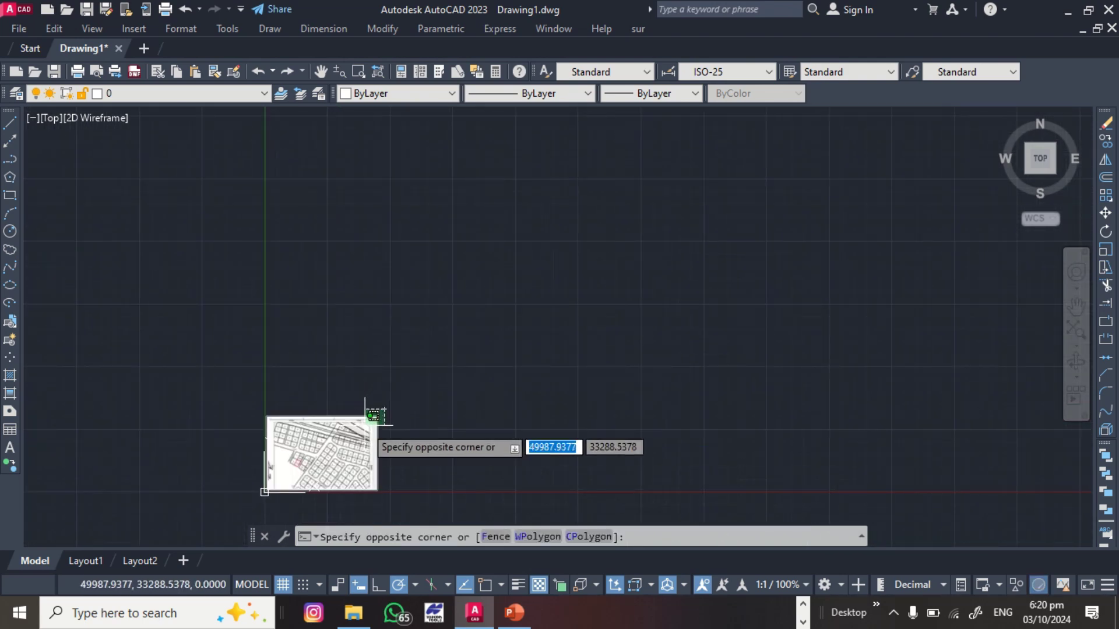
{"action": "left_click", "coordinate": [374, 412]}
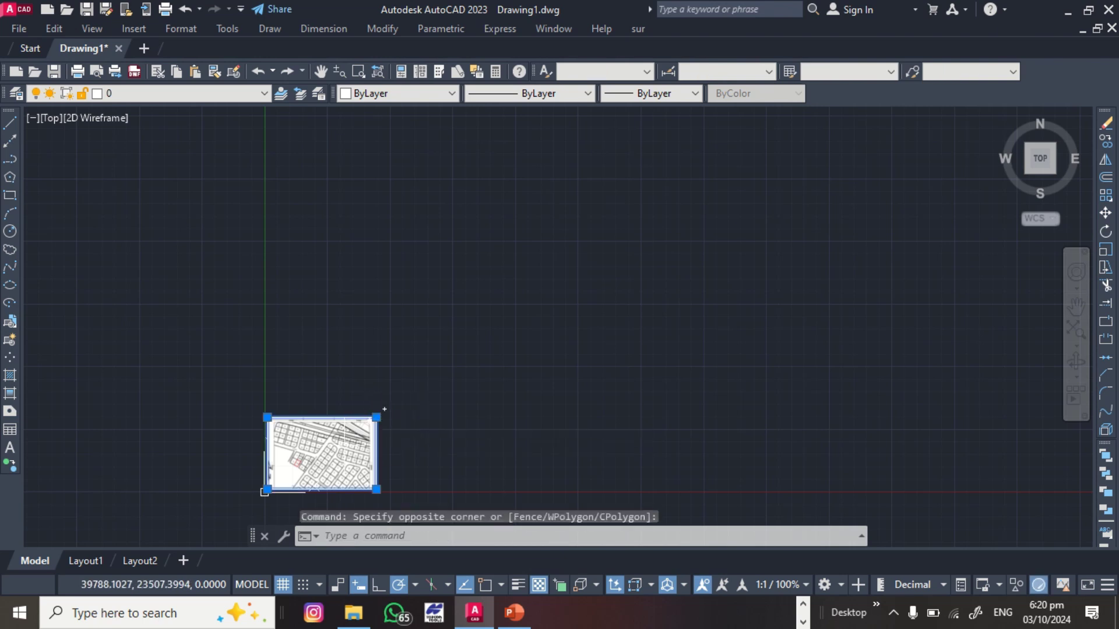
{"action": "type", "text": "m"}
{"action": "key", "text": "Return"}
{"action": "left_click", "coordinate": [330, 437]}
{"action": "scroll", "coordinate": [342, 425], "scroll_direction": "down", "scroll_amount": 10}
{"action": "scroll", "coordinate": [545, 179], "scroll_direction": "up", "scroll_amount": 2}
{"action": "scroll", "coordinate": [524, 291], "scroll_direction": "up", "scroll_amount": 3}
{"action": "scroll", "coordinate": [564, 257], "scroll_direction": "down", "scroll_amount": 1}
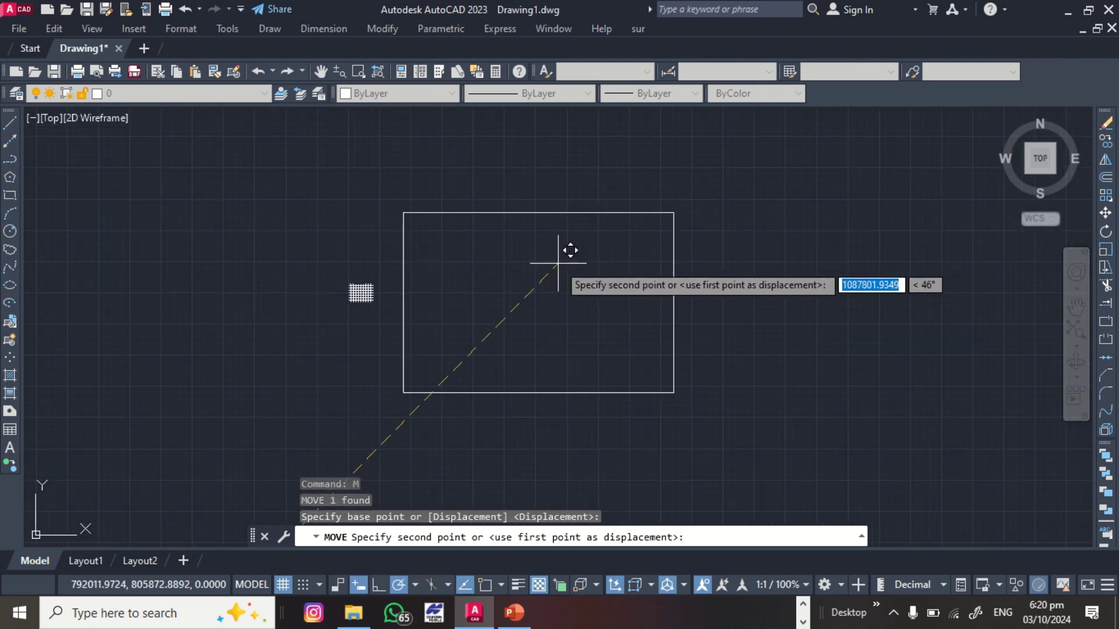
{"action": "left_click", "coordinate": [557, 264]}
{"action": "scroll", "coordinate": [429, 292], "scroll_direction": "up", "scroll_amount": 6}
{"action": "scroll", "coordinate": [429, 291], "scroll_direction": "down", "scroll_amount": 5}
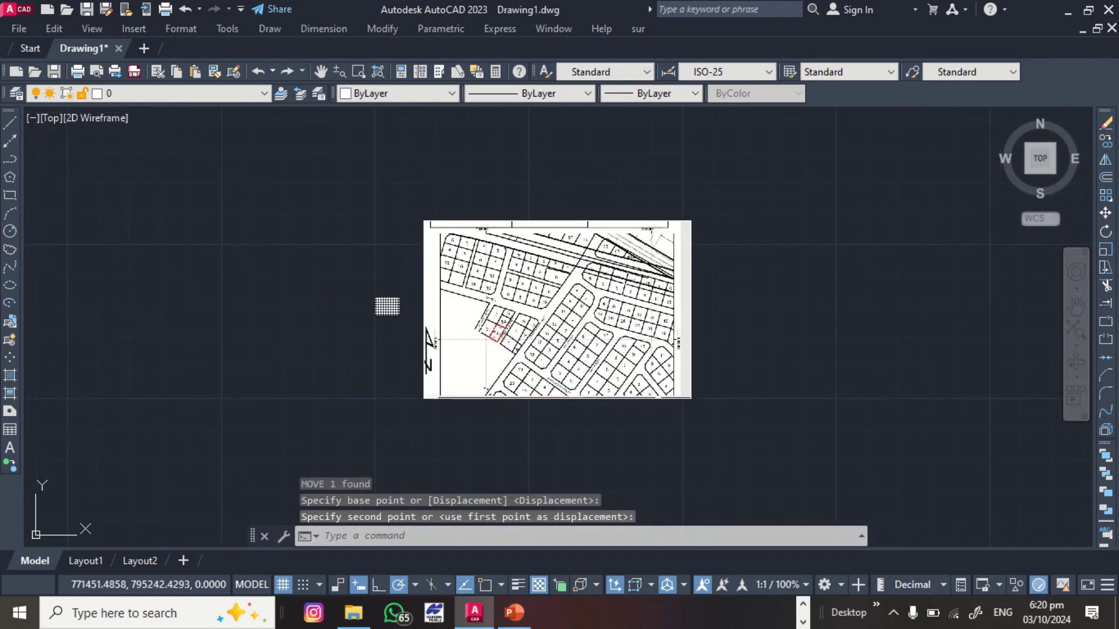
{"action": "scroll", "coordinate": [402, 318], "scroll_direction": "up", "scroll_amount": 6}
{"action": "scroll", "coordinate": [507, 369], "scroll_direction": "down", "scroll_amount": 4}
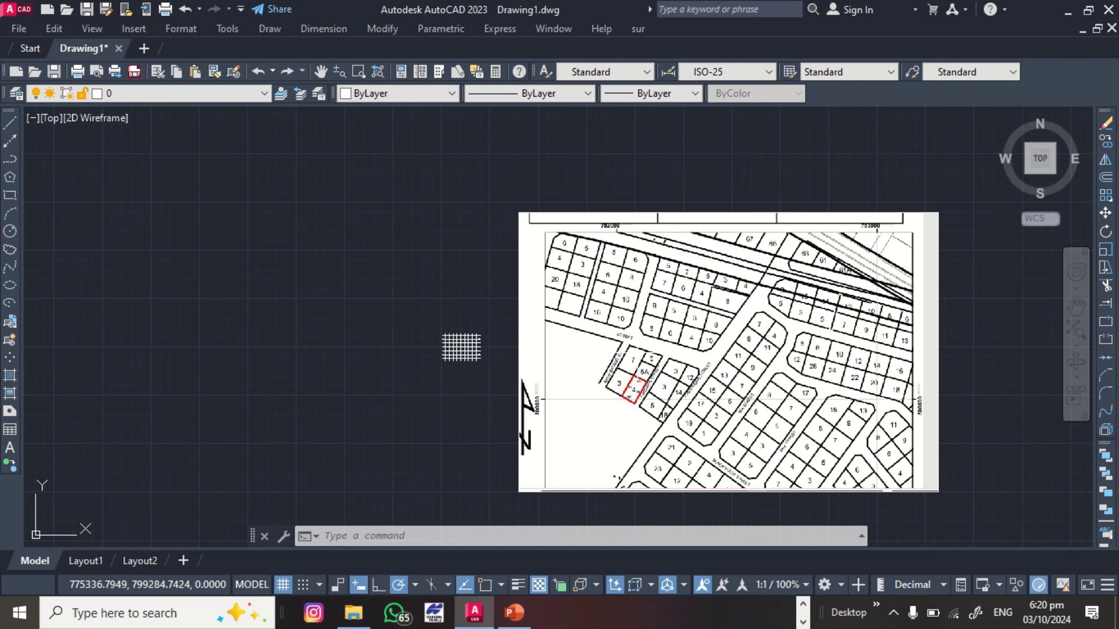
Step: Start aligning the site plan image, with the centre of its 752000,800000 grid line intersection as the first source point
{"action": "mouse_move", "coordinate": [529, 205]}
{"action": "left_mouse_down"}
{"action": "mouse_move", "coordinate": [507, 226]}
{"action": "mouse_move", "coordinate": [524, 230]}
{"action": "mouse_move", "coordinate": [524, 247]}
{"action": "mouse_move", "coordinate": [499, 230]}
{"action": "left_mouse_up"}
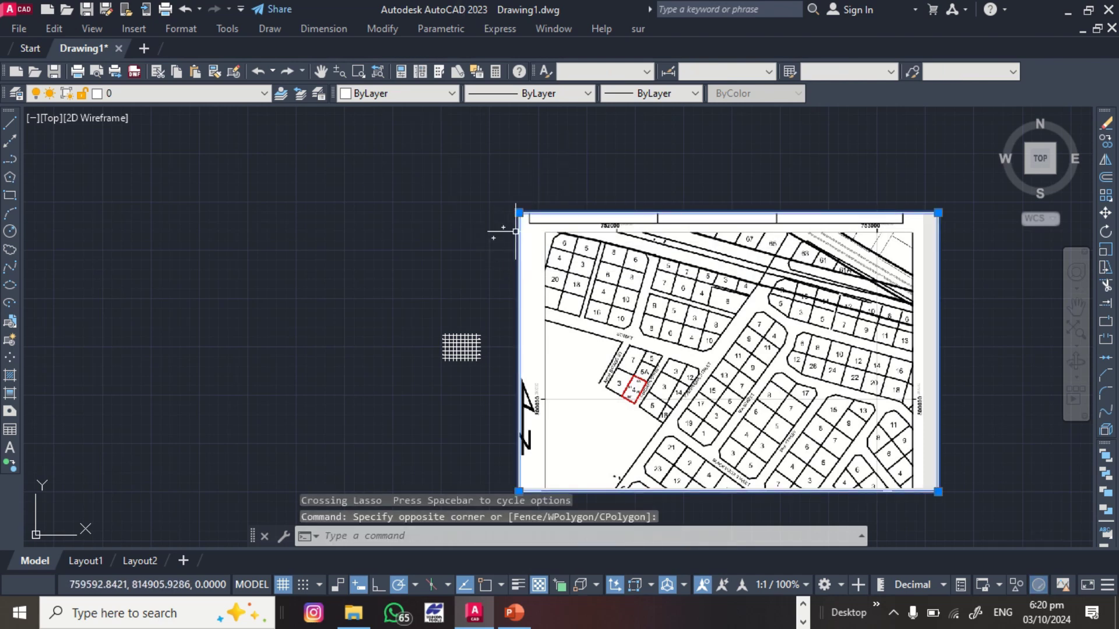
{"action": "scroll", "coordinate": [561, 296], "scroll_direction": "up", "scroll_amount": 2}
{"action": "scroll", "coordinate": [563, 287], "scroll_direction": "down", "scroll_amount": 2}
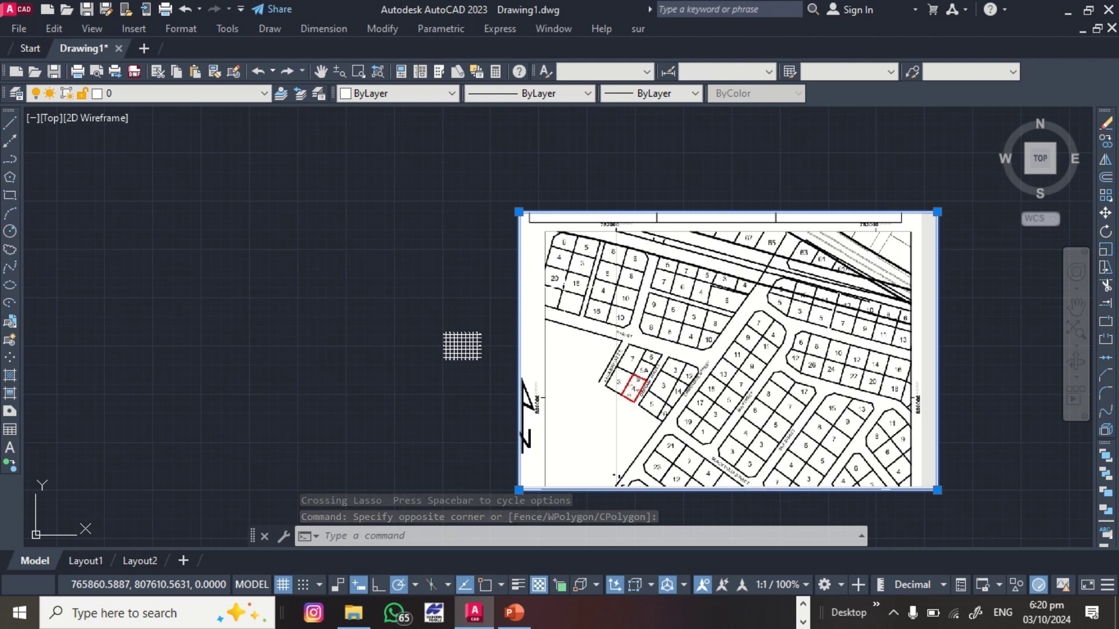
{"action": "type", "text": "al"}
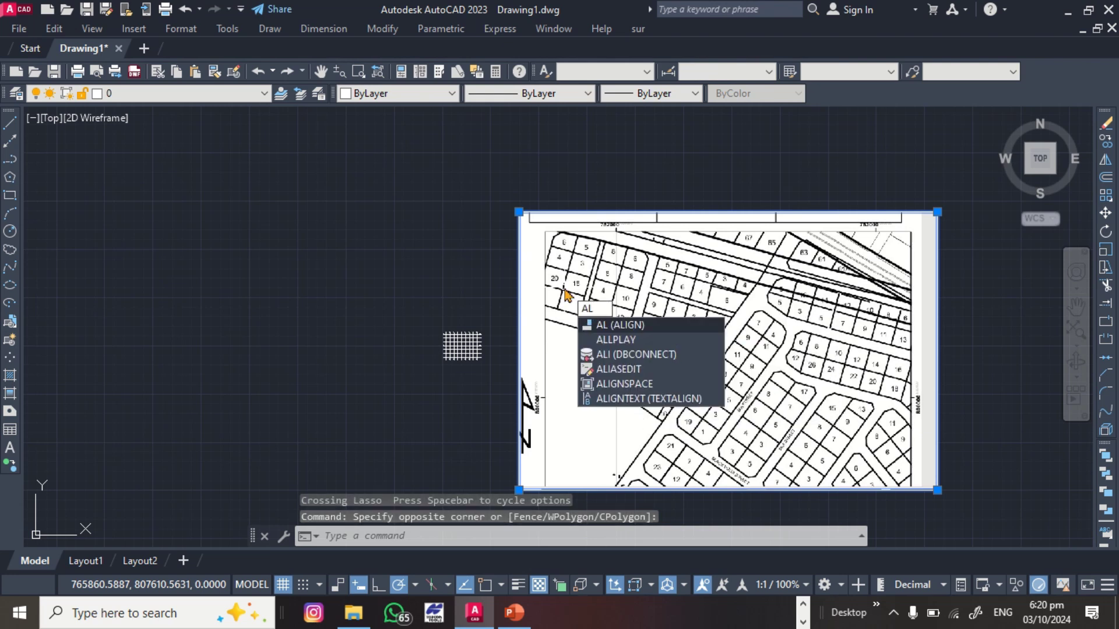
{"action": "key", "text": "Return"}
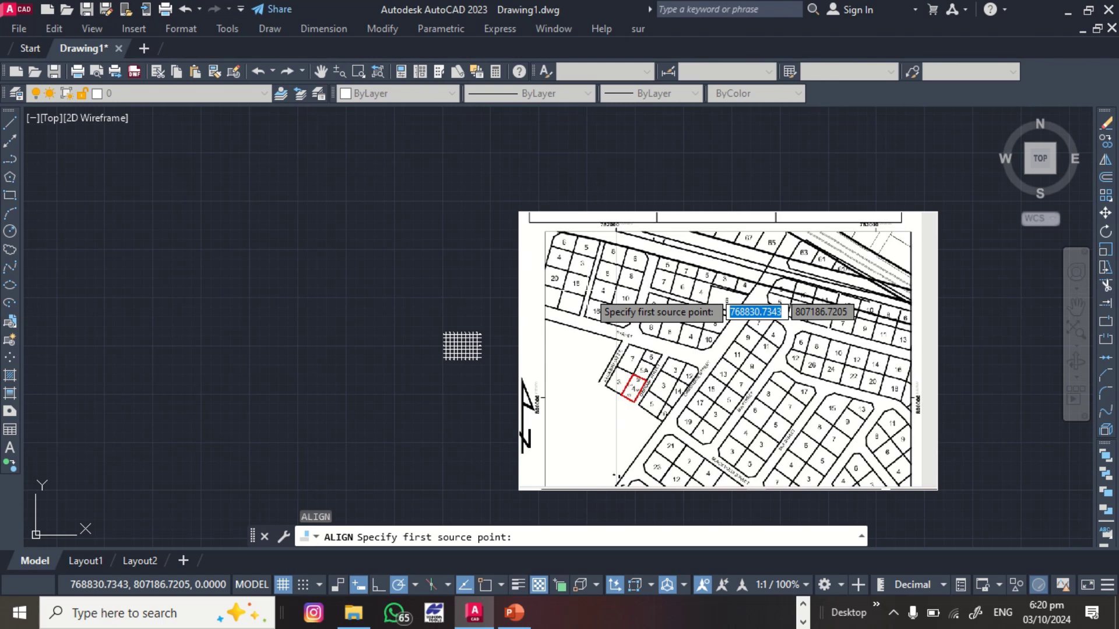
{"action": "scroll", "coordinate": [616, 398], "scroll_direction": "up", "scroll_amount": 4}
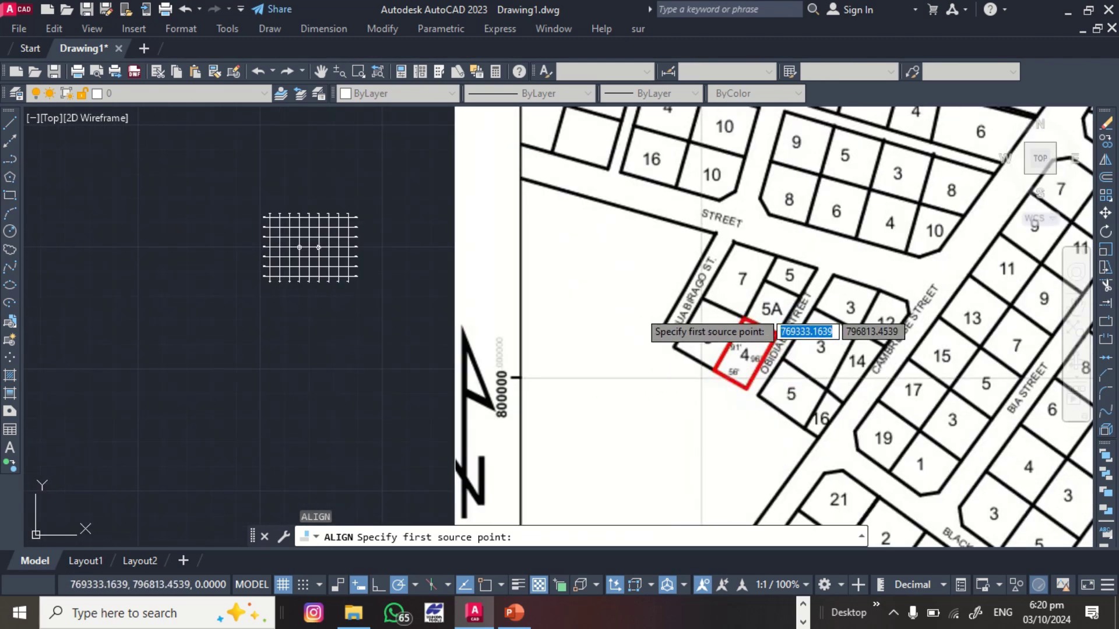
{"action": "scroll", "coordinate": [714, 381], "scroll_direction": "up", "scroll_amount": 6}
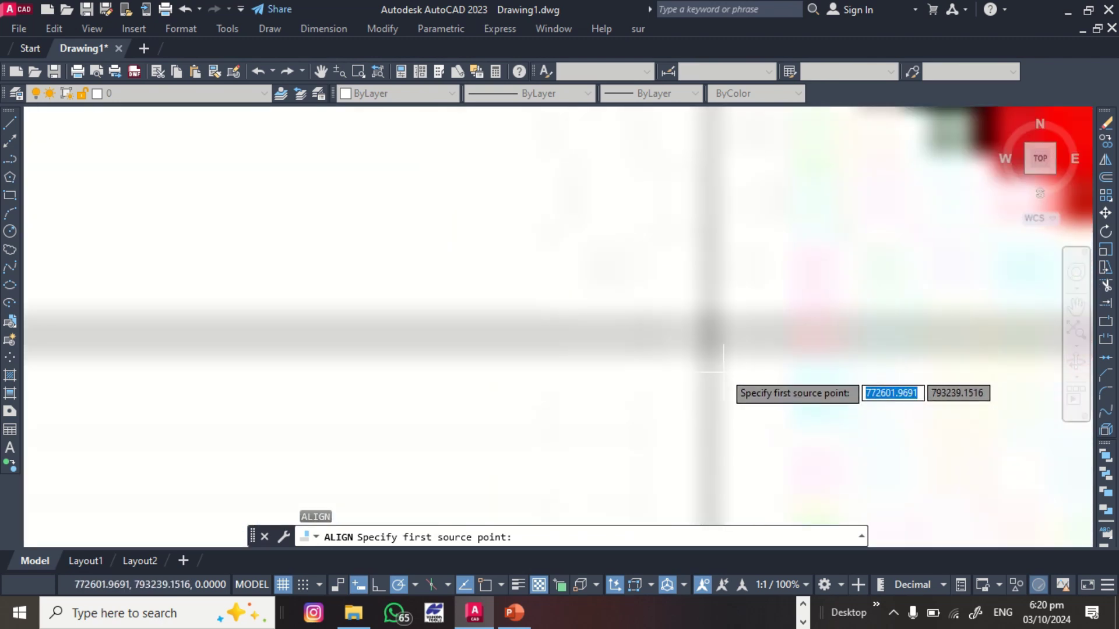
{"action": "scroll", "coordinate": [723, 372], "scroll_direction": "up", "scroll_amount": 5}
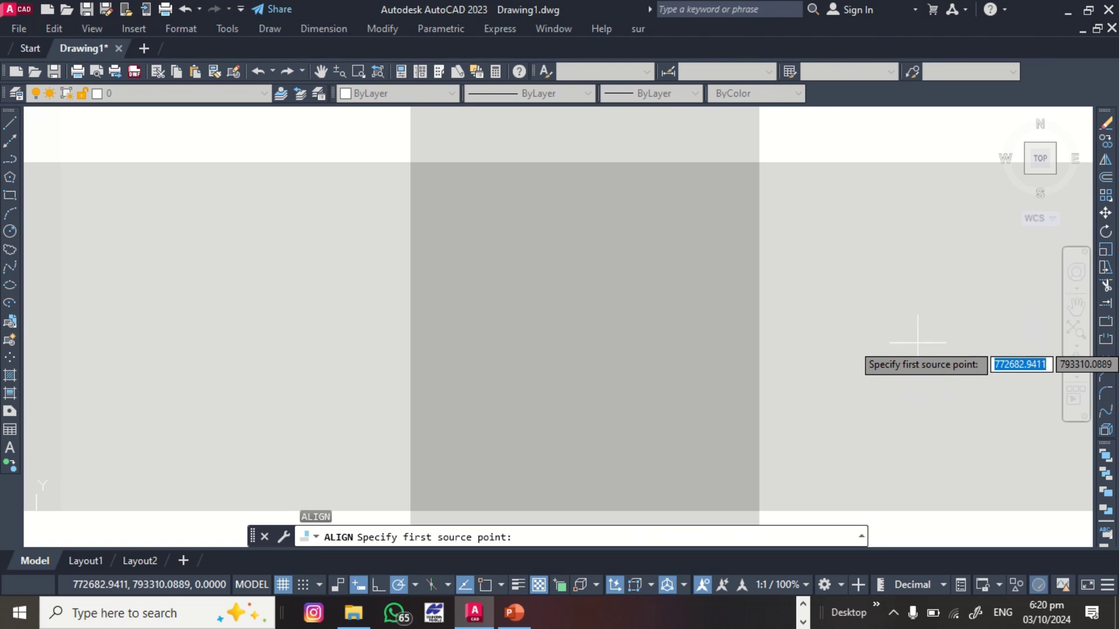
{"action": "scroll", "coordinate": [713, 293], "scroll_direction": "down", "scroll_amount": 2}
{"action": "scroll", "coordinate": [696, 340], "scroll_direction": "up", "scroll_amount": 2}
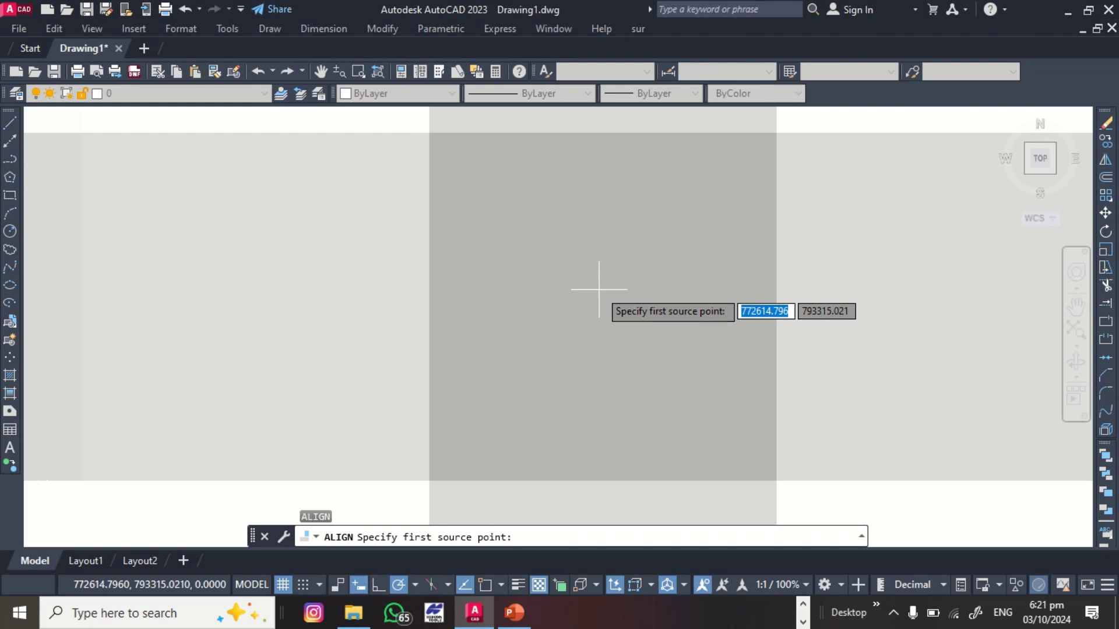
{"action": "left_click", "coordinate": [599, 290]}
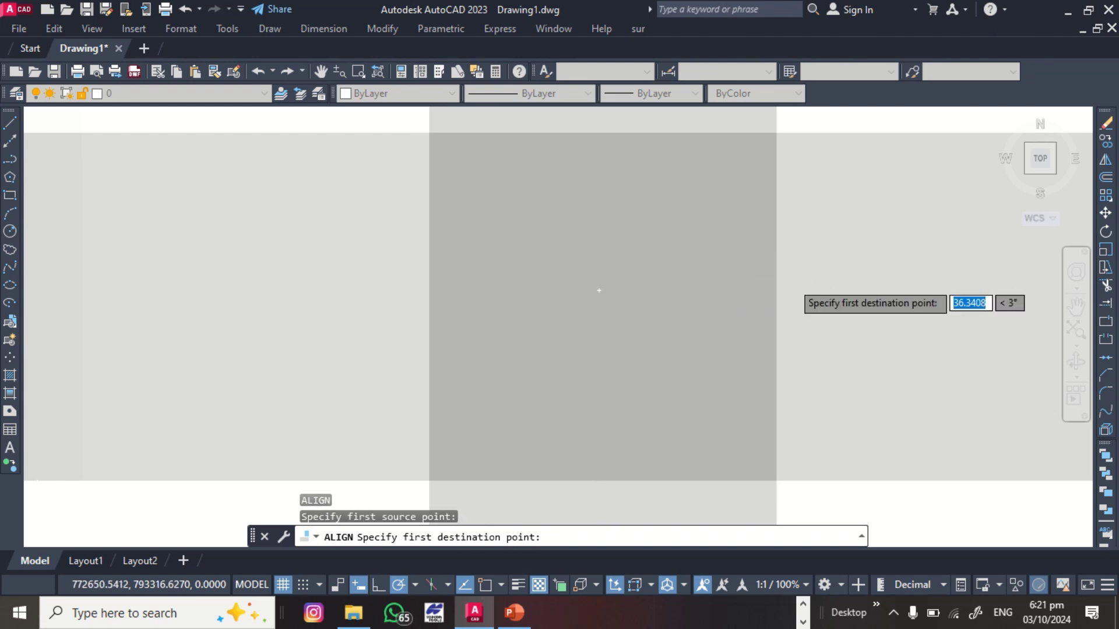
Step: Enable object snapping and set the first destination point at the centre of the circle at 752000,800000
{"action": "scroll", "coordinate": [749, 292], "scroll_direction": "up", "scroll_amount": 5}
{"action": "scroll", "coordinate": [807, 271], "scroll_direction": "down", "scroll_amount": 5}
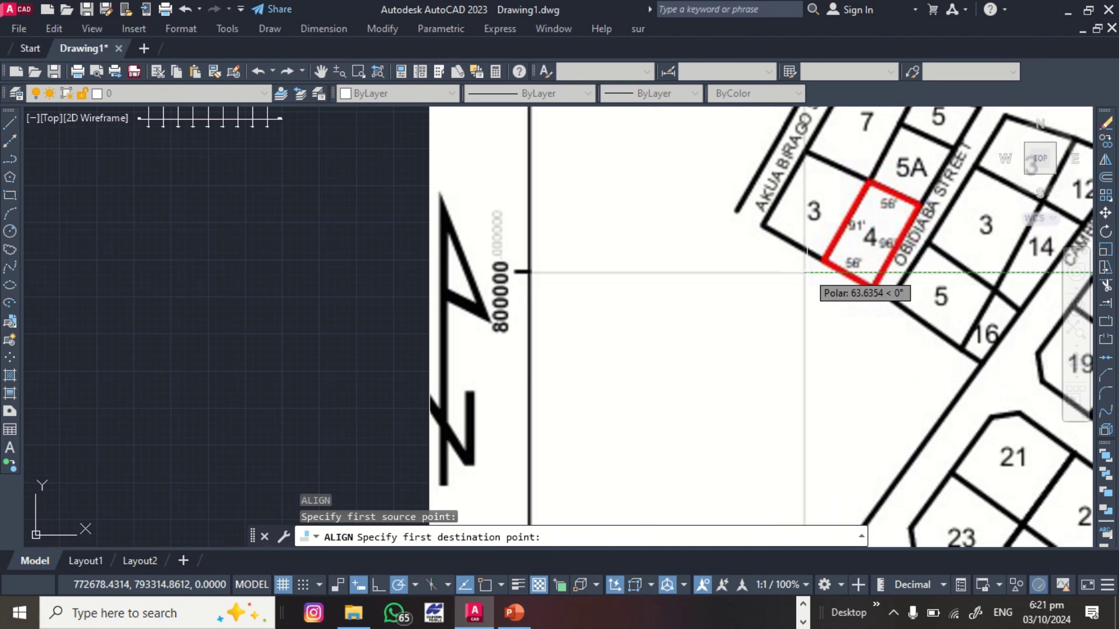
{"action": "scroll", "coordinate": [799, 269], "scroll_direction": "down", "scroll_amount": 4}
{"action": "scroll", "coordinate": [654, 243], "scroll_direction": "down", "scroll_amount": 5}
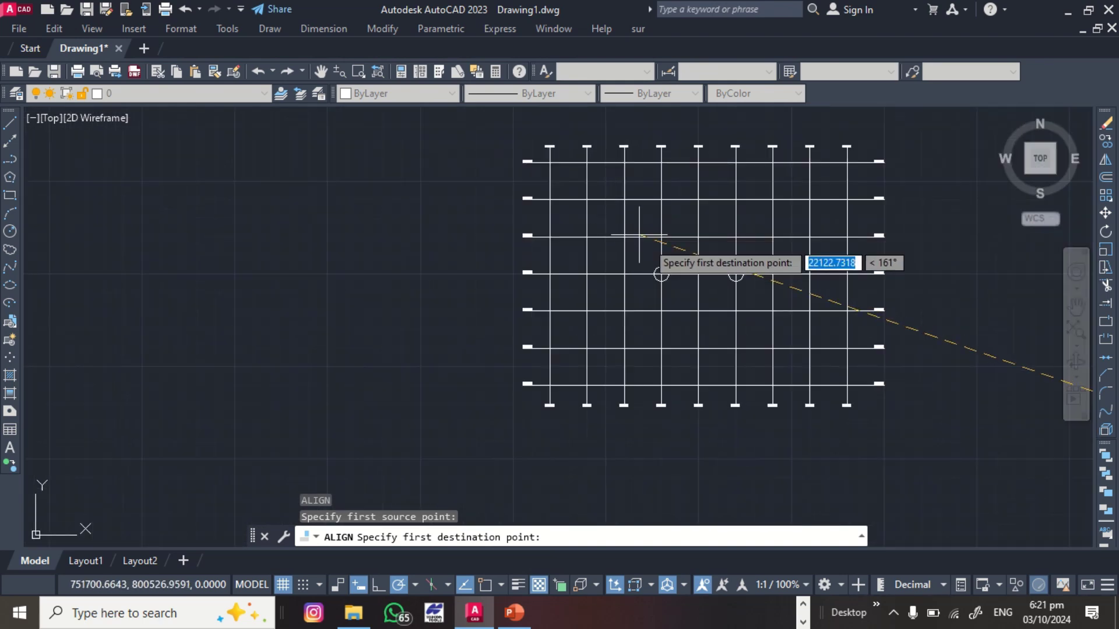
{"action": "scroll", "coordinate": [657, 249], "scroll_direction": "up", "scroll_amount": 4}
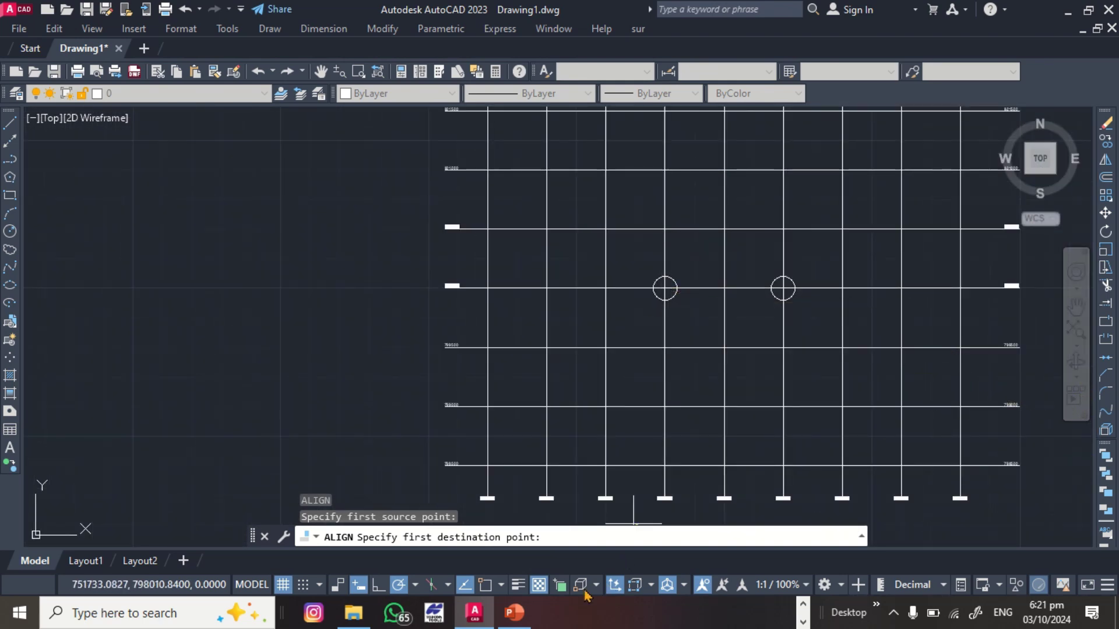
{"action": "left_click", "coordinate": [490, 585]}
{"action": "left_click", "coordinate": [676, 219]}
{"action": "left_click", "coordinate": [583, 466]}
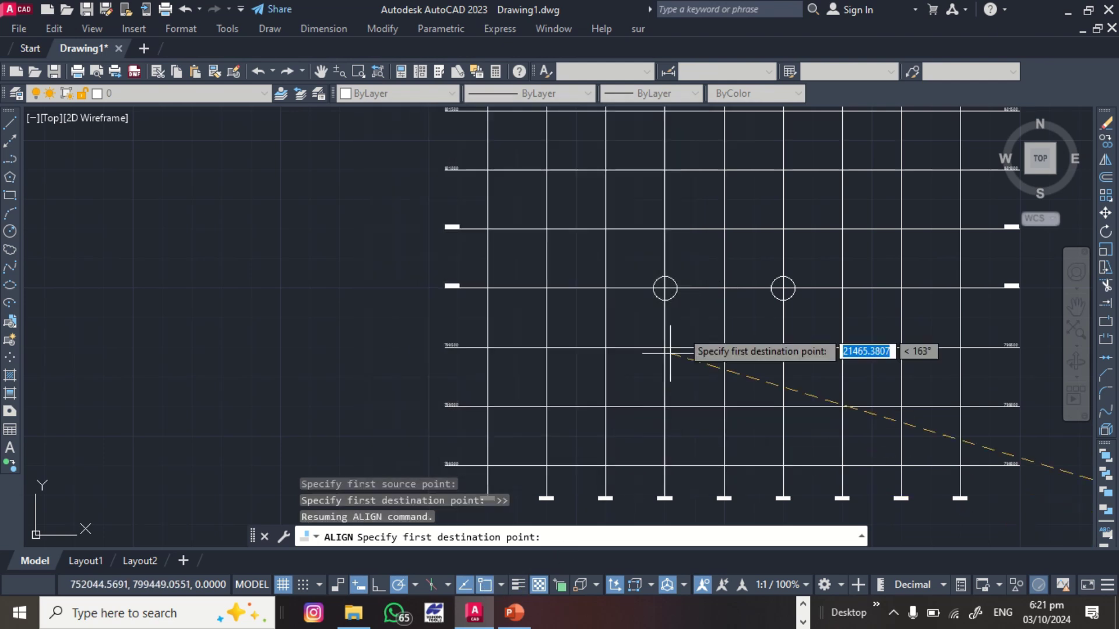
{"action": "left_click", "coordinate": [665, 288]}
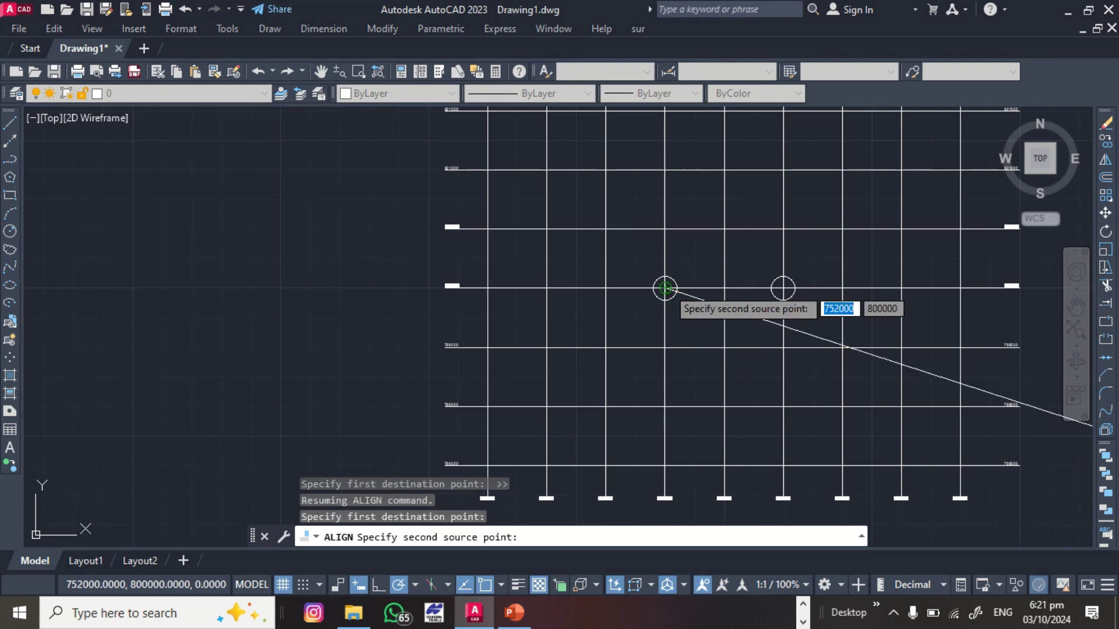
Step: Set the second source point at the centre of the image's 753000,800000 grid line intersection
{"action": "scroll", "coordinate": [484, 338], "scroll_direction": "down", "scroll_amount": 7}
{"action": "scroll", "coordinate": [583, 333], "scroll_direction": "down", "scroll_amount": 2}
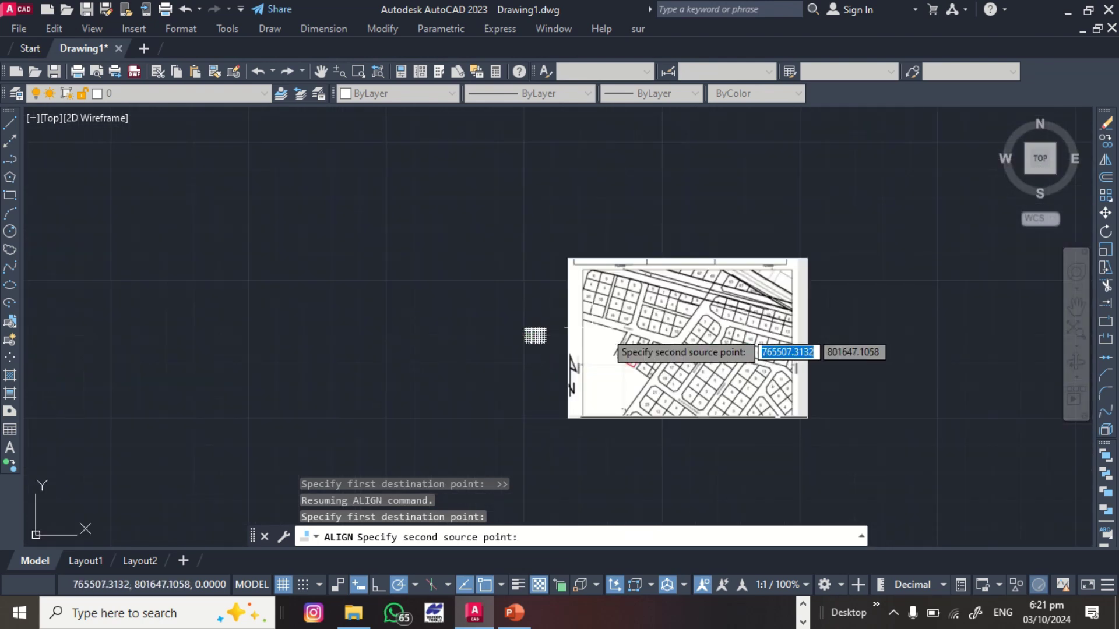
{"action": "scroll", "coordinate": [787, 360], "scroll_direction": "up", "scroll_amount": 4}
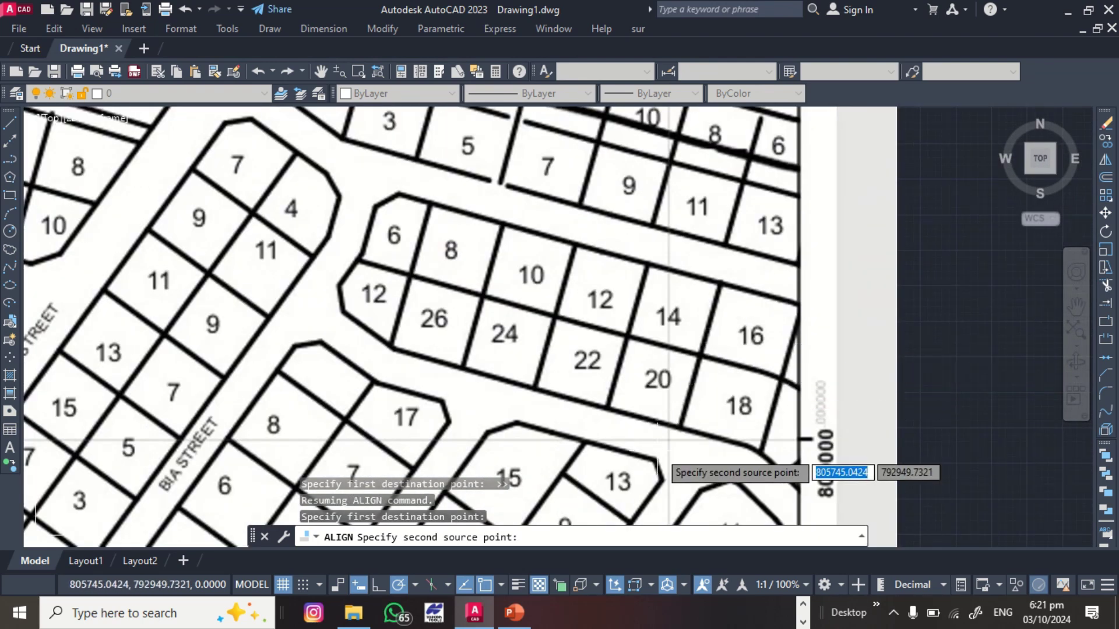
{"action": "scroll", "coordinate": [714, 328], "scroll_direction": "up", "scroll_amount": 10}
{"action": "scroll", "coordinate": [741, 367], "scroll_direction": "up", "scroll_amount": 8}
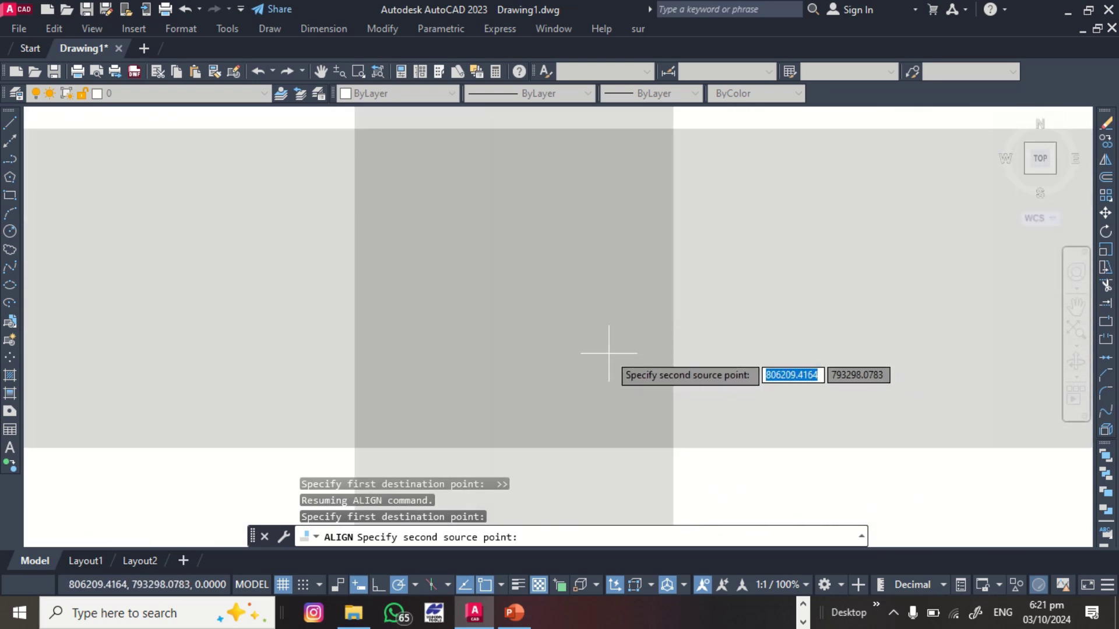
{"action": "scroll", "coordinate": [606, 346], "scroll_direction": "up", "scroll_amount": 2}
{"action": "scroll", "coordinate": [568, 330], "scroll_direction": "down", "scroll_amount": 2}
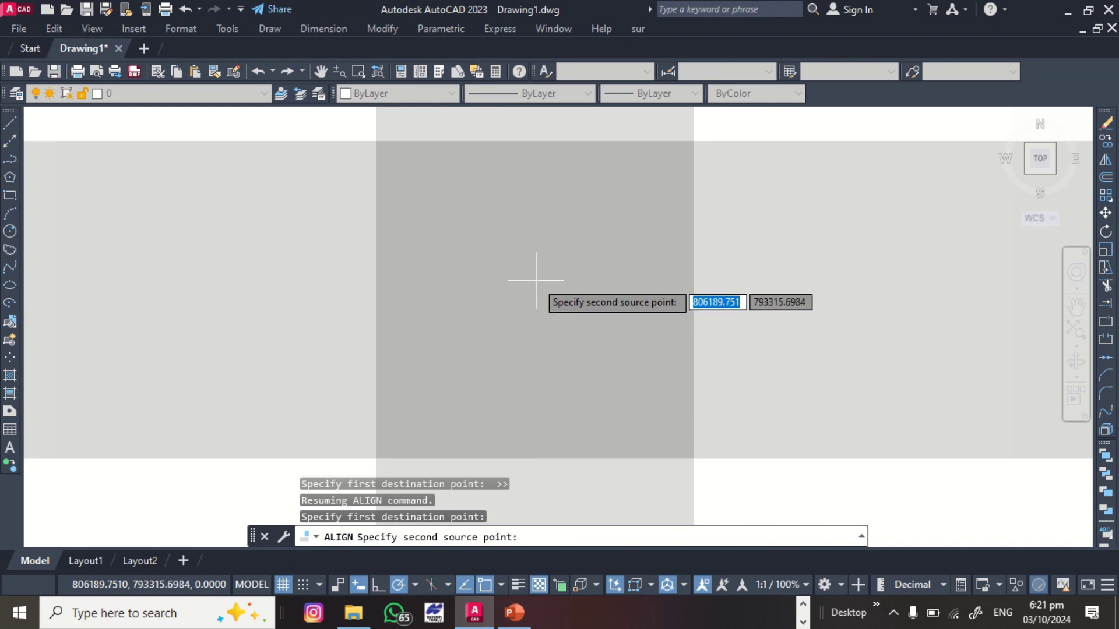
{"action": "left_click", "coordinate": [535, 280]}
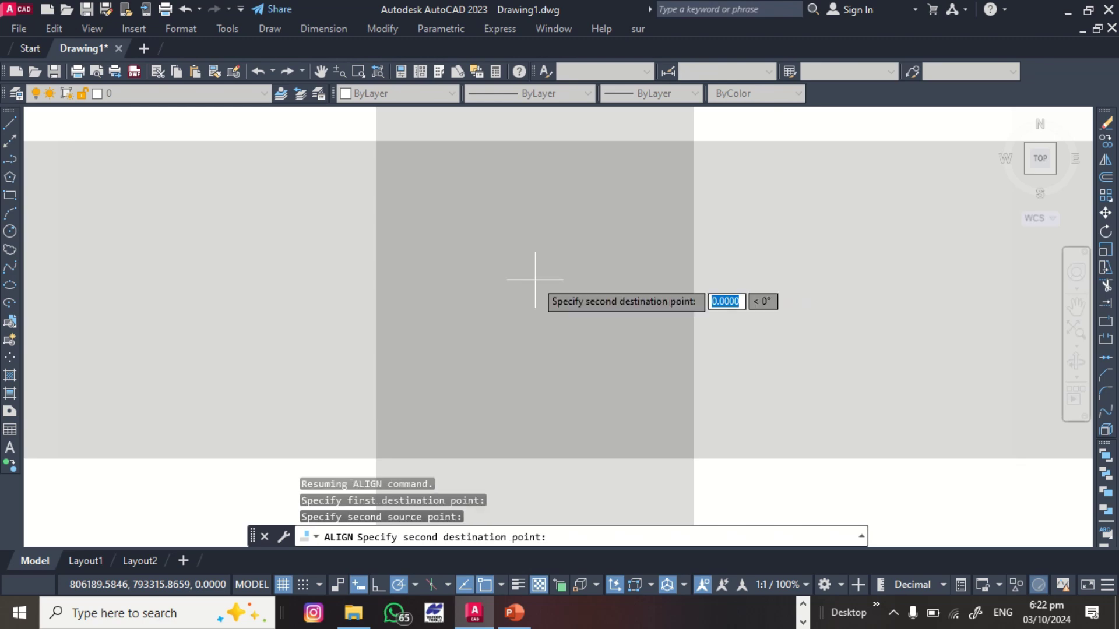
Step: Set the second destination point at the centre of the 753000,800000 circle and finish the alignment with scaling to the alignment points
{"action": "scroll", "coordinate": [793, 286], "scroll_direction": "down", "scroll_amount": 5}
{"action": "scroll", "coordinate": [801, 279], "scroll_direction": "down", "scroll_amount": 5}
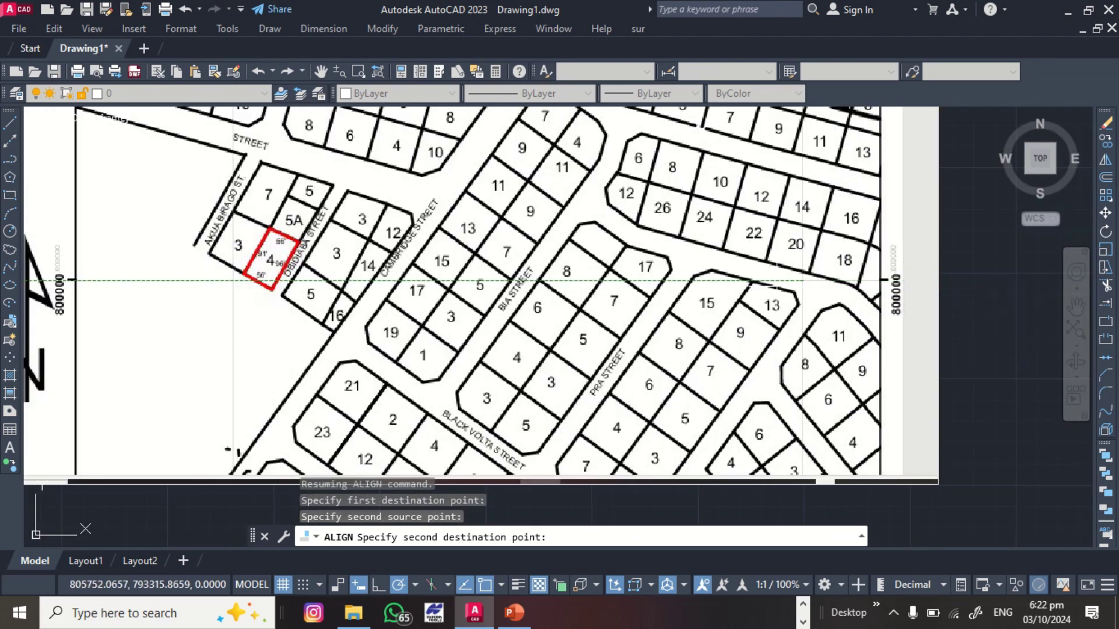
{"action": "scroll", "coordinate": [400, 255], "scroll_direction": "down", "scroll_amount": 5}
{"action": "scroll", "coordinate": [403, 255], "scroll_direction": "up", "scroll_amount": 8}
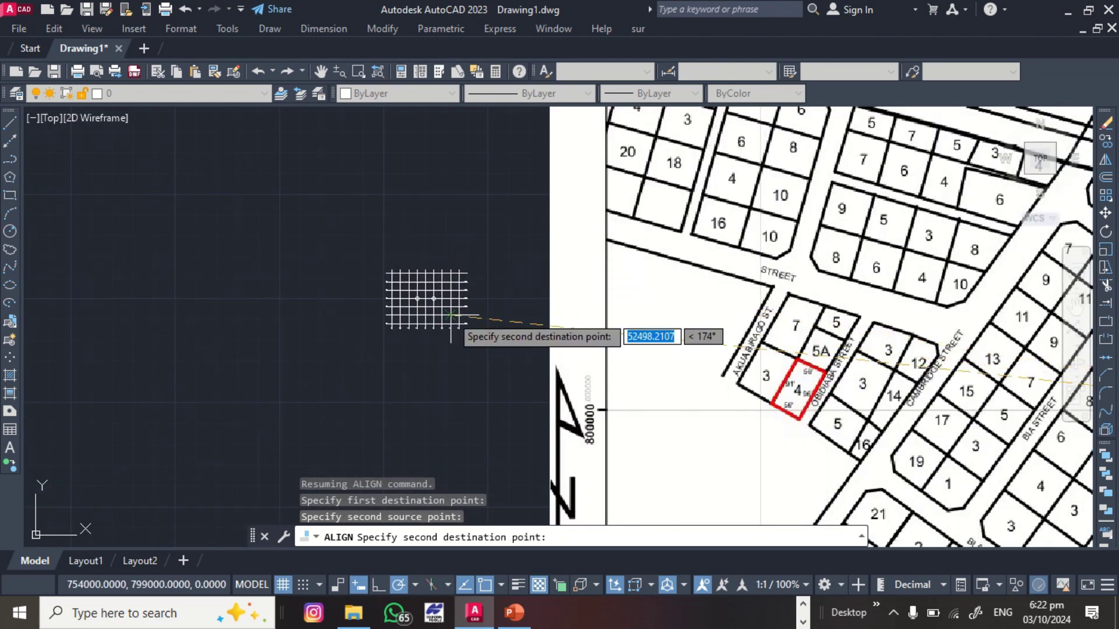
{"action": "scroll", "coordinate": [352, 216], "scroll_direction": "up", "scroll_amount": 3}
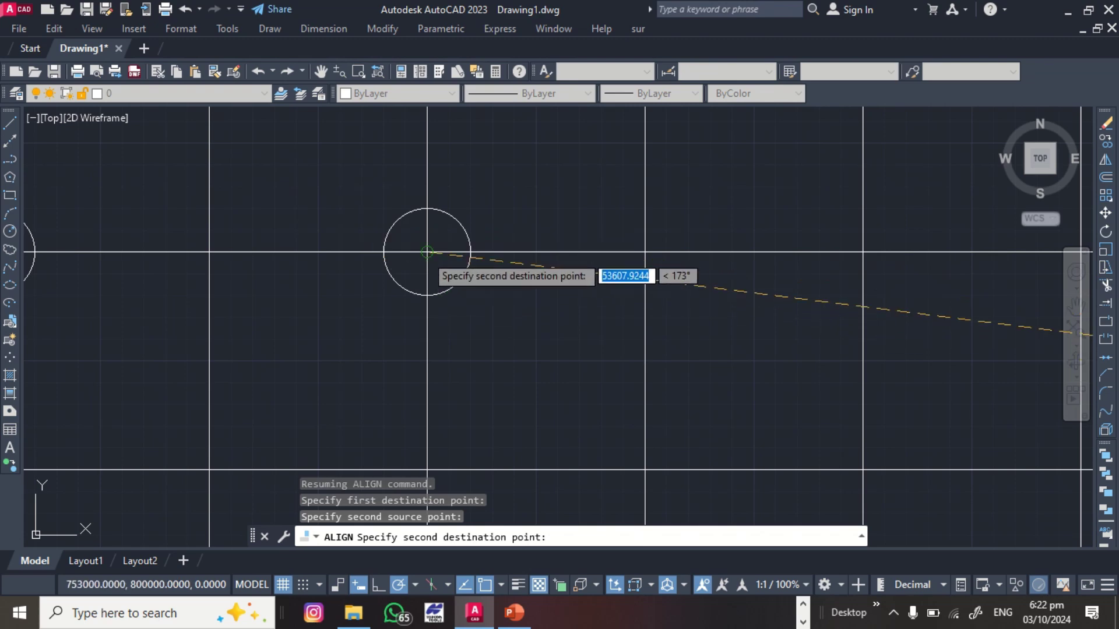
{"action": "left_click", "coordinate": [427, 252]}
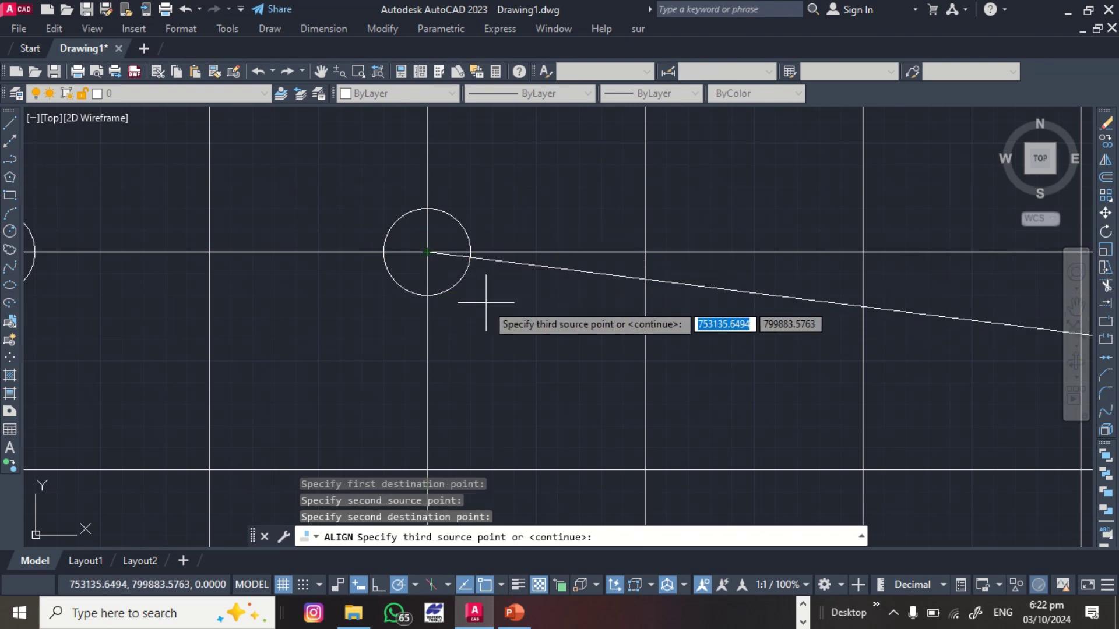
{"action": "key", "text": "Return"}
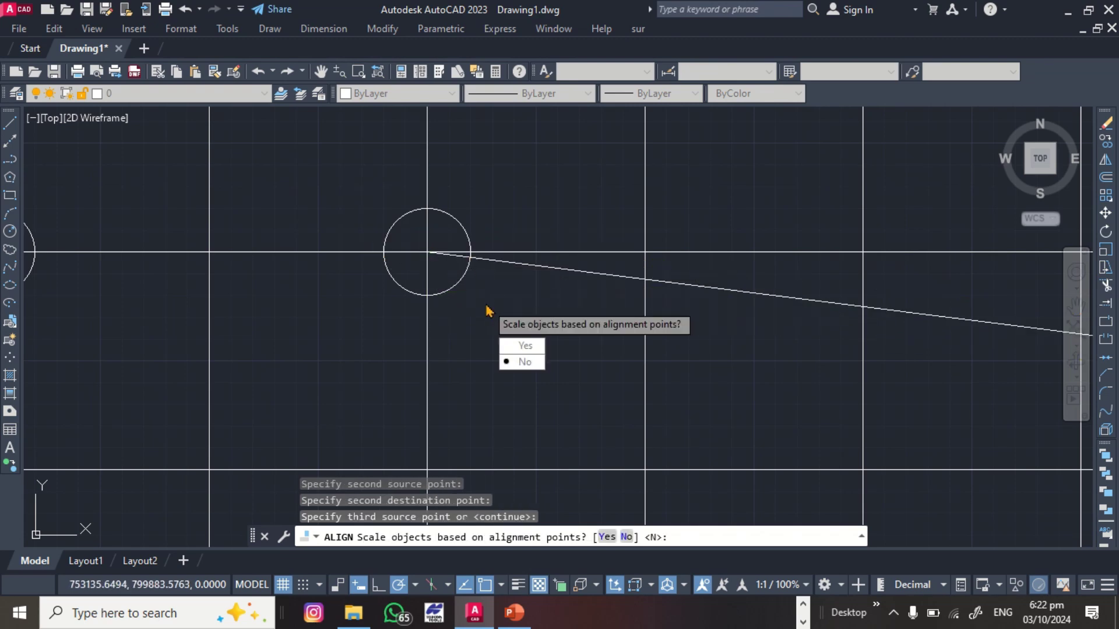
{"action": "left_click", "coordinate": [522, 346]}
{"action": "scroll", "coordinate": [870, 263], "scroll_direction": "down", "scroll_amount": 6}
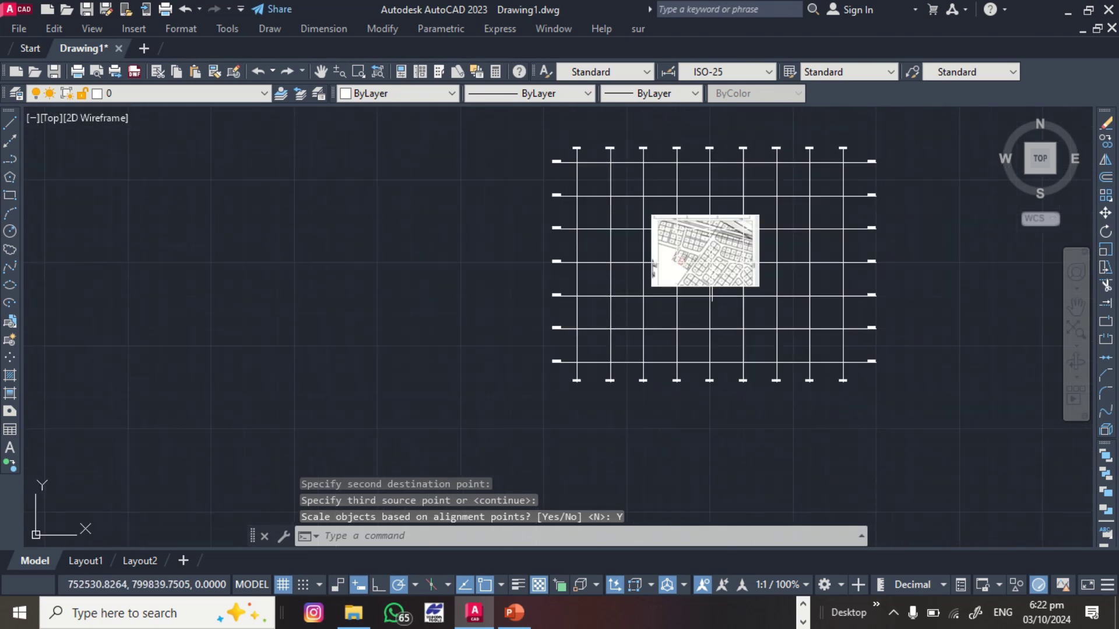
Step: Colour the vertical grid lines 752000, 752500 and 753000 and the horizontal grid lines 800500, 800000 and 799500 red
{"action": "scroll", "coordinate": [958, 270], "scroll_direction": "down", "scroll_amount": 3}
{"action": "scroll", "coordinate": [687, 287], "scroll_direction": "down", "scroll_amount": 5}
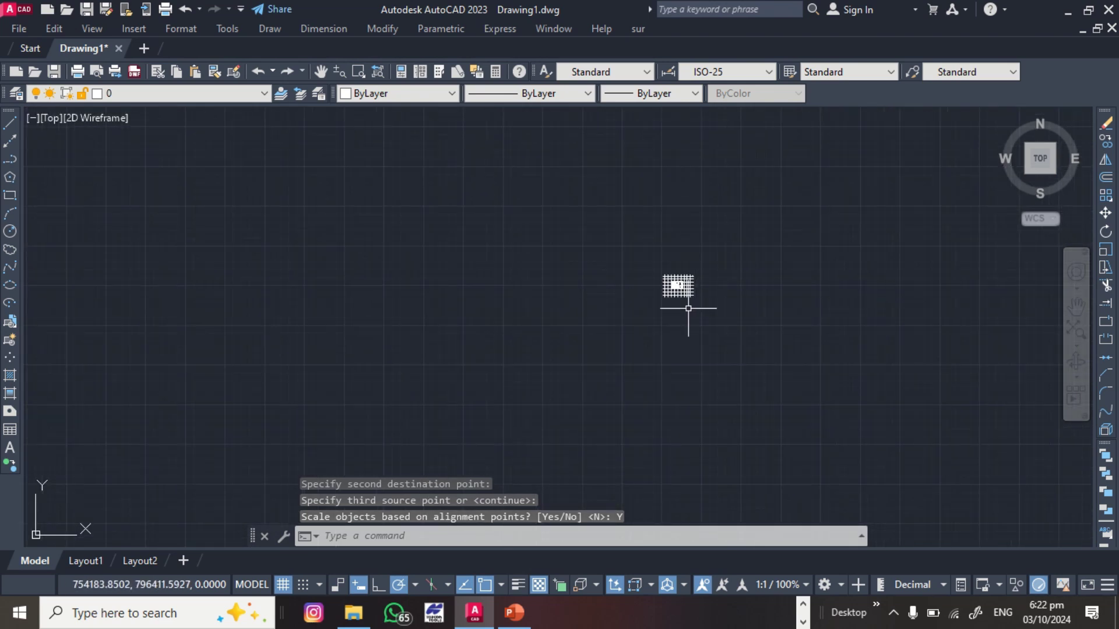
{"action": "scroll", "coordinate": [700, 289], "scroll_direction": "up", "scroll_amount": 8}
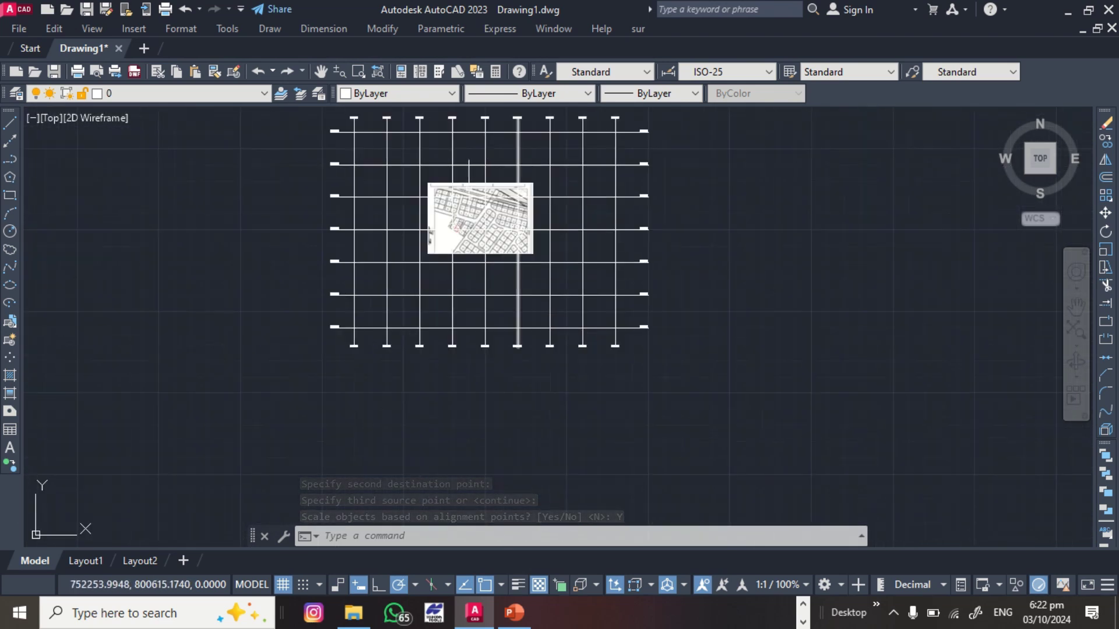
{"action": "scroll", "coordinate": [479, 303], "scroll_direction": "down", "scroll_amount": 2}
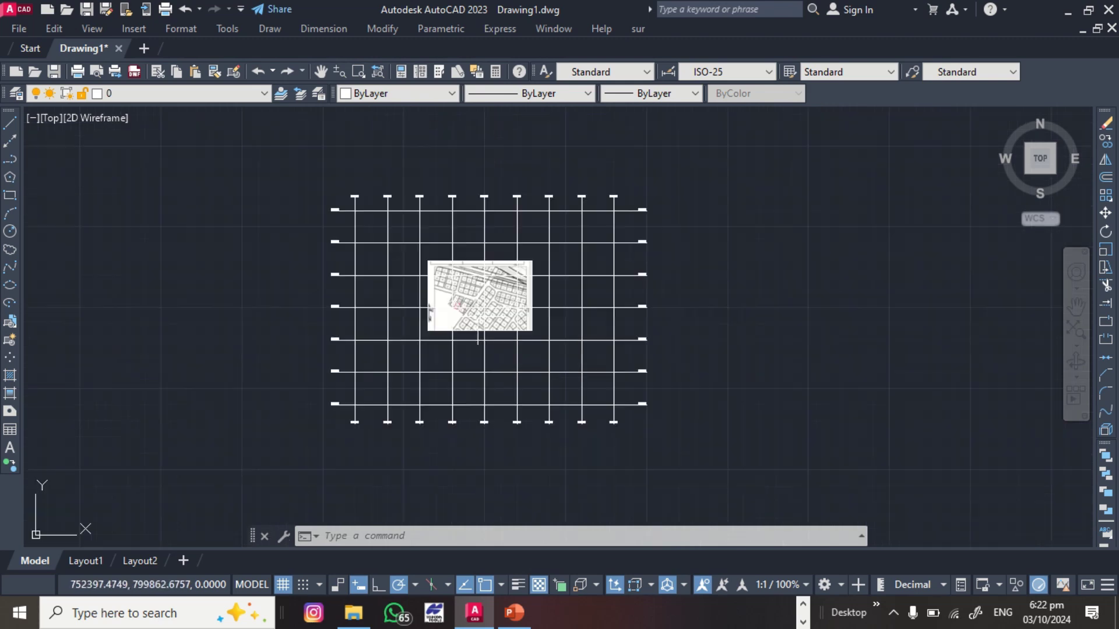
{"action": "scroll", "coordinate": [519, 225], "scroll_direction": "up", "scroll_amount": 4}
{"action": "scroll", "coordinate": [547, 233], "scroll_direction": "down", "scroll_amount": 4}
{"action": "left_click", "coordinate": [613, 252]}
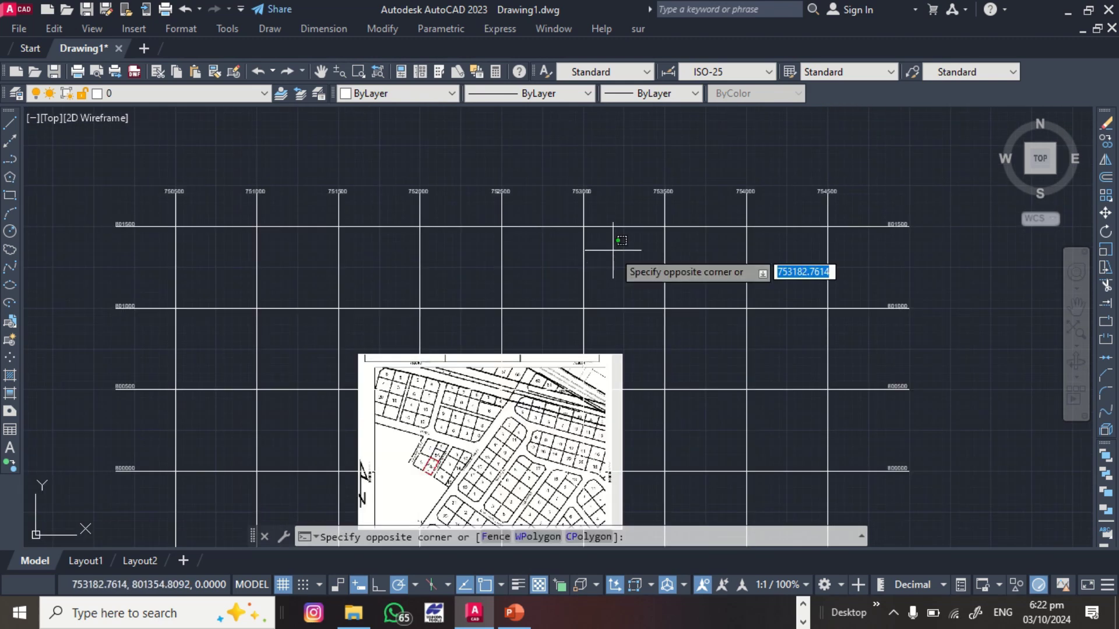
{"action": "left_click", "coordinate": [420, 254]}
{"action": "scroll", "coordinate": [482, 250], "scroll_direction": "down", "scroll_amount": 4}
{"action": "scroll", "coordinate": [492, 280], "scroll_direction": "up", "scroll_amount": 3}
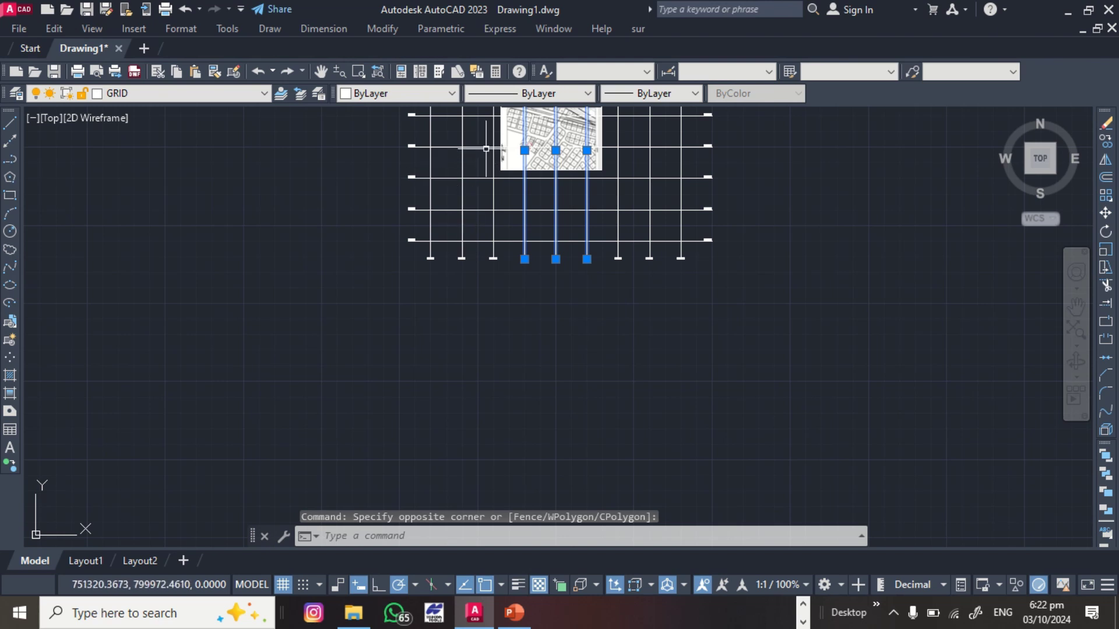
{"action": "scroll", "coordinate": [535, 269], "scroll_direction": "down", "scroll_amount": 4}
{"action": "scroll", "coordinate": [519, 221], "scroll_direction": "up", "scroll_amount": 6}
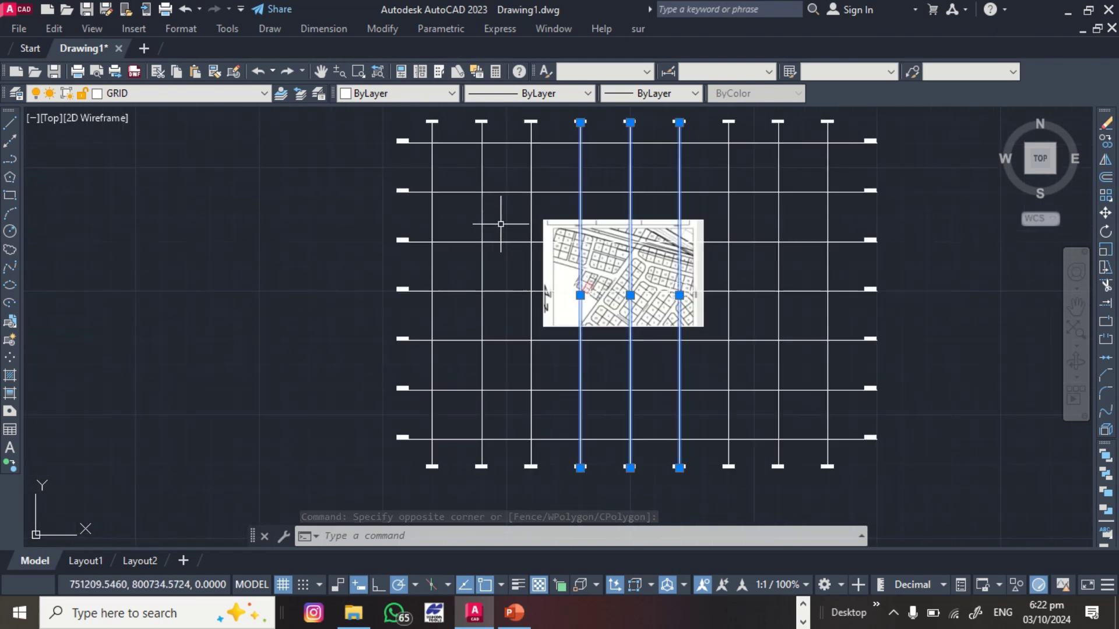
{"action": "left_click", "coordinate": [456, 227]}
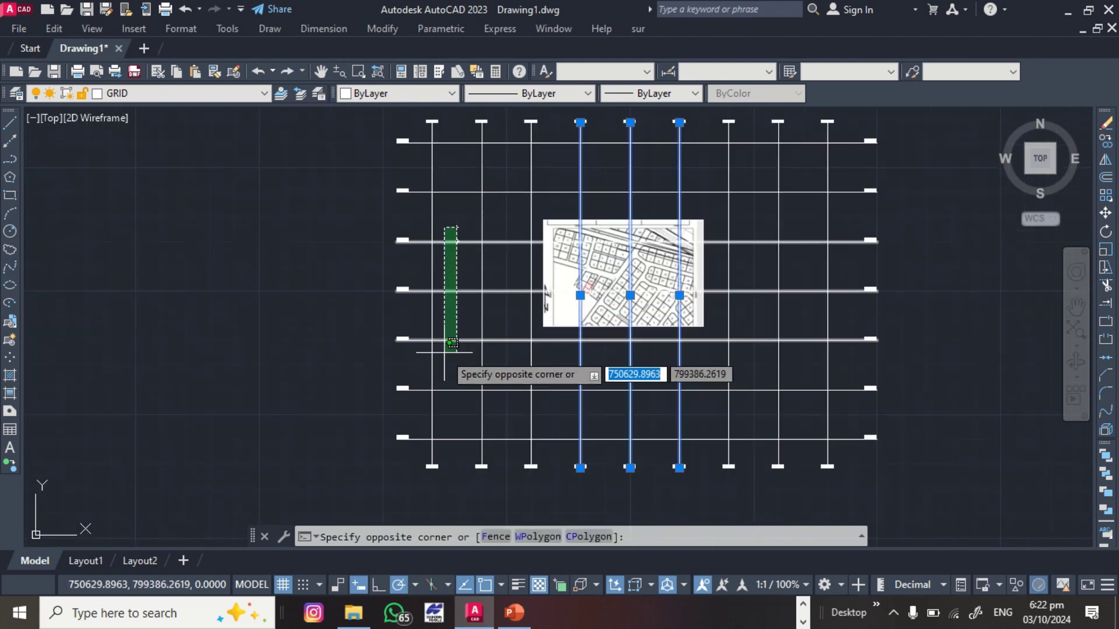
{"action": "left_click", "coordinate": [444, 353]}
{"action": "scroll", "coordinate": [660, 274], "scroll_direction": "up", "scroll_amount": 2}
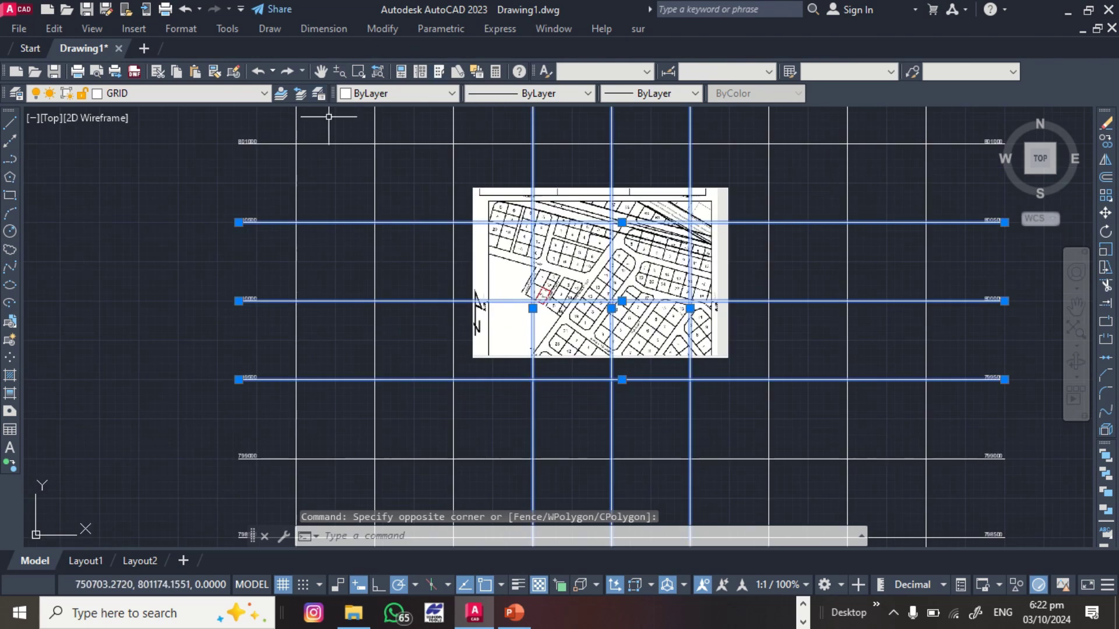
{"action": "left_click", "coordinate": [451, 93]}
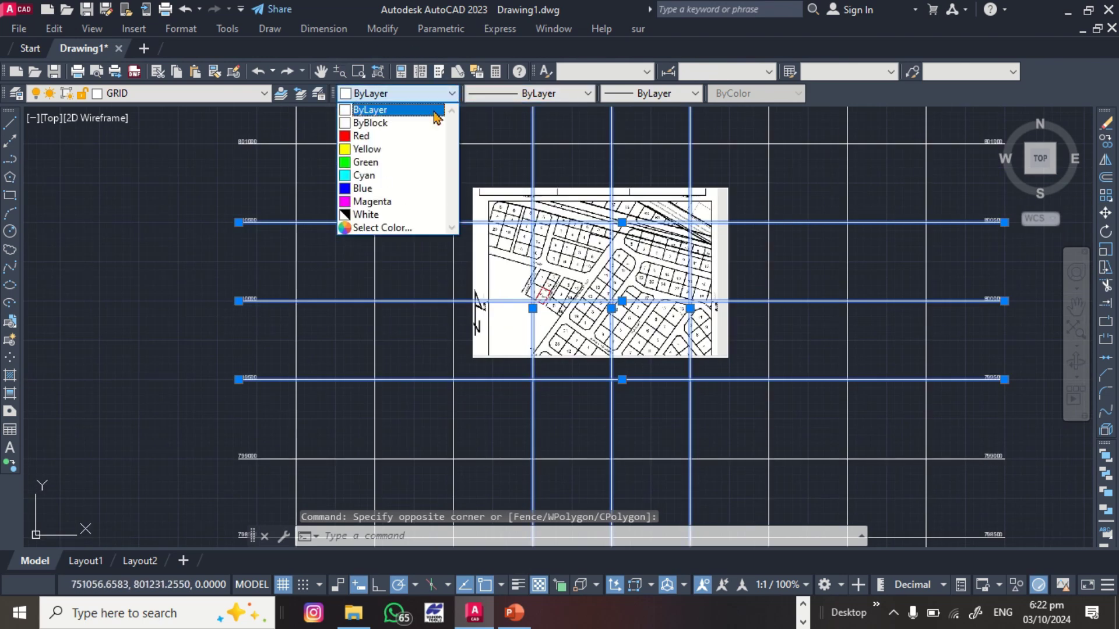
{"action": "left_click", "coordinate": [357, 136]}
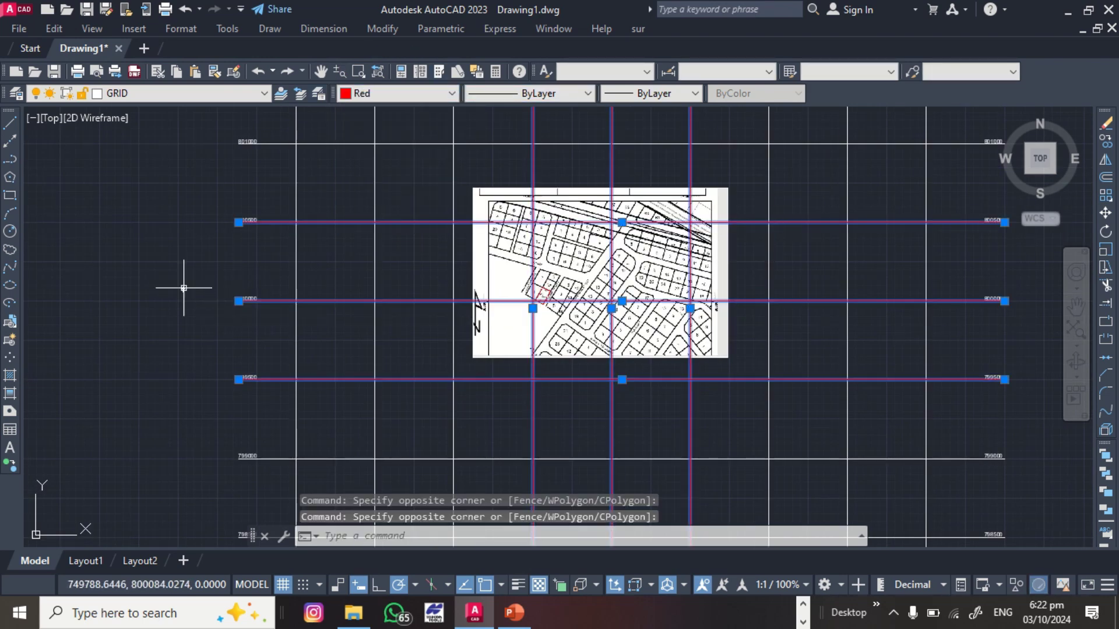
{"action": "key", "text": "Escape"}
Step: Check how closely the image's grid line intersection at 752000,800000 coincides with the crossing red grid lines
{"action": "scroll", "coordinate": [478, 326], "scroll_direction": "down", "scroll_amount": 3}
{"action": "scroll", "coordinate": [611, 245], "scroll_direction": "up", "scroll_amount": 8}
{"action": "scroll", "coordinate": [614, 245], "scroll_direction": "down", "scroll_amount": 4}
{"action": "scroll", "coordinate": [614, 245], "scroll_direction": "down", "scroll_amount": 2}
{"action": "scroll", "coordinate": [365, 317], "scroll_direction": "up", "scroll_amount": 6}
{"action": "scroll", "coordinate": [476, 275], "scroll_direction": "up", "scroll_amount": 5}
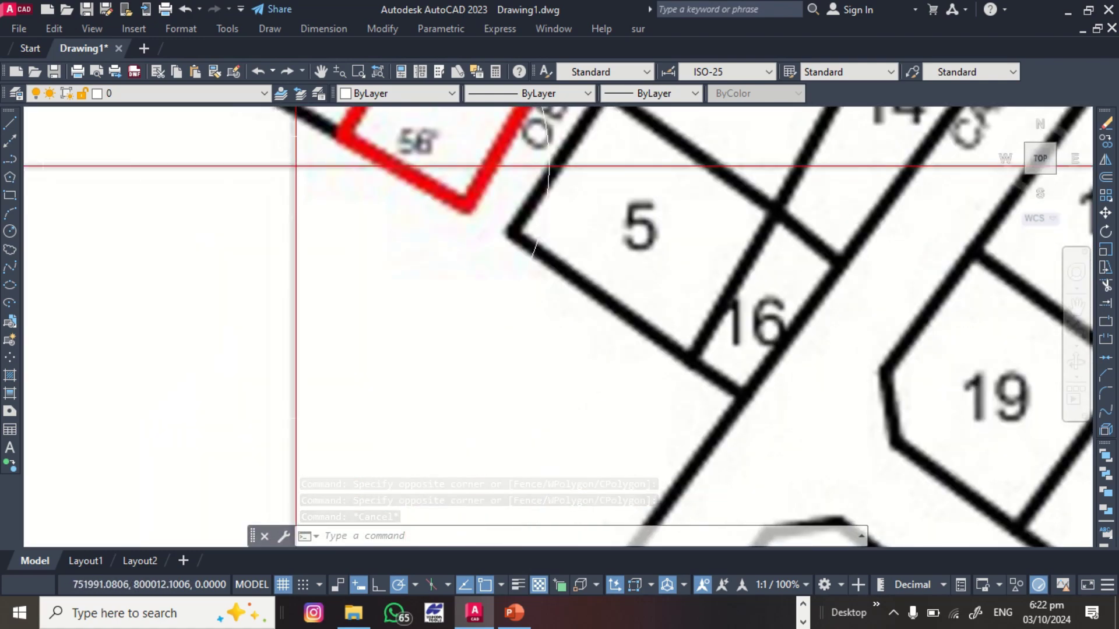
{"action": "scroll", "coordinate": [373, 250], "scroll_direction": "up", "scroll_amount": 8}
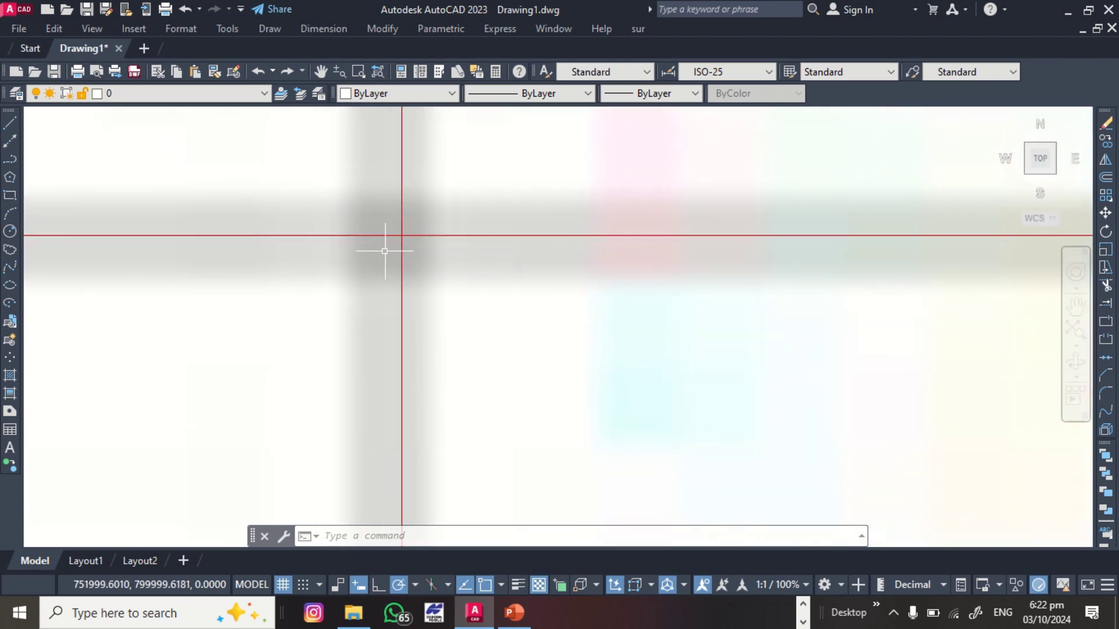
{"action": "scroll", "coordinate": [390, 268], "scroll_direction": "down", "scroll_amount": 2}
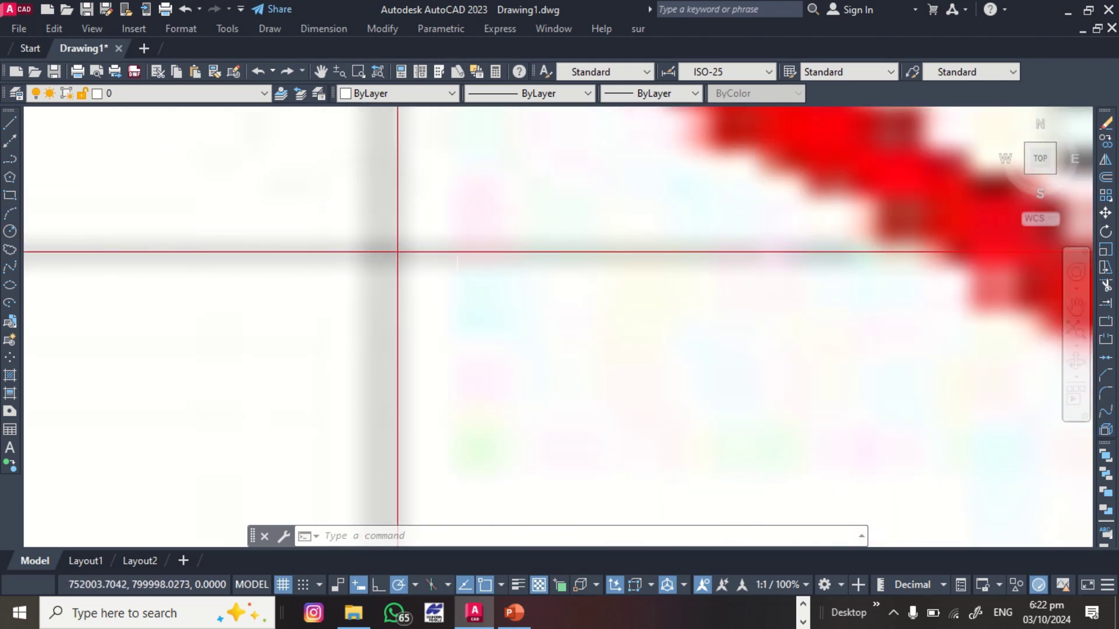
{"action": "scroll", "coordinate": [398, 251], "scroll_direction": "down", "scroll_amount": 2}
{"action": "scroll", "coordinate": [426, 280], "scroll_direction": "up", "scroll_amount": 2}
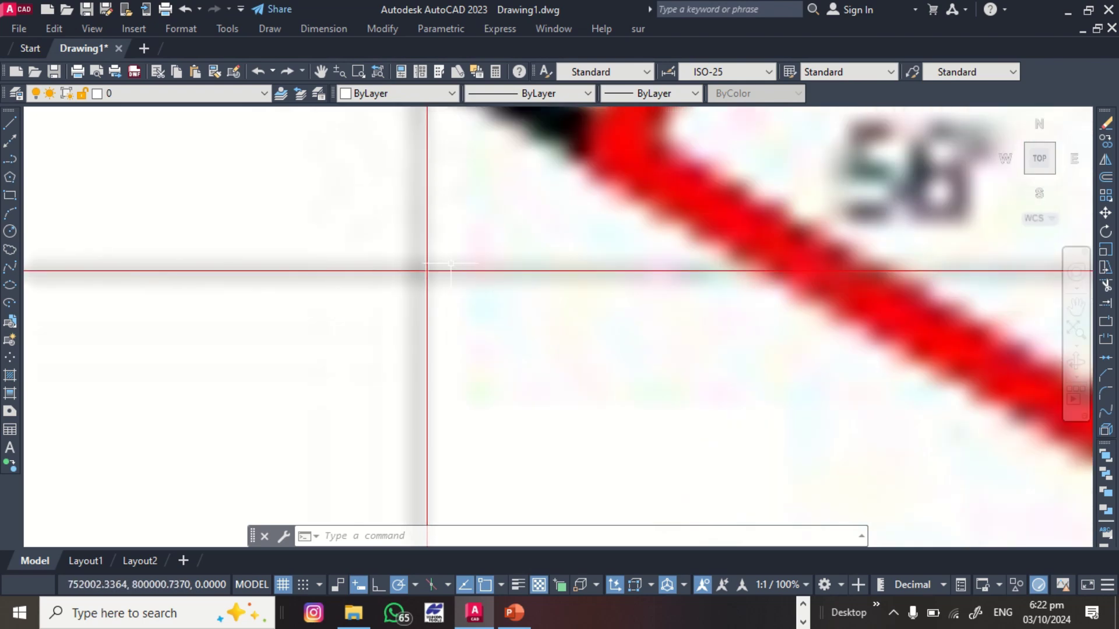
{"action": "scroll", "coordinate": [428, 271], "scroll_direction": "down", "scroll_amount": 3}
{"action": "scroll", "coordinate": [433, 276], "scroll_direction": "up", "scroll_amount": 5}
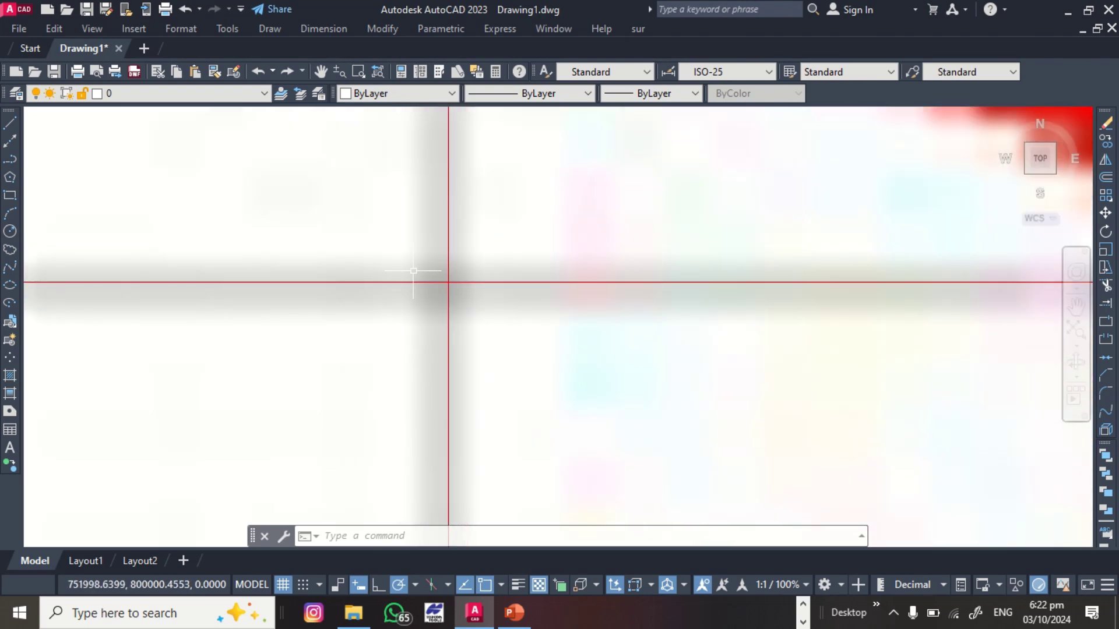
Step: Check the red 800000 grid line across the image and its alignment at the 752500 and 753000 crossings
{"action": "scroll", "coordinate": [372, 315], "scroll_direction": "down", "scroll_amount": 4}
{"action": "scroll", "coordinate": [1040, 303], "scroll_direction": "up", "scroll_amount": 9}
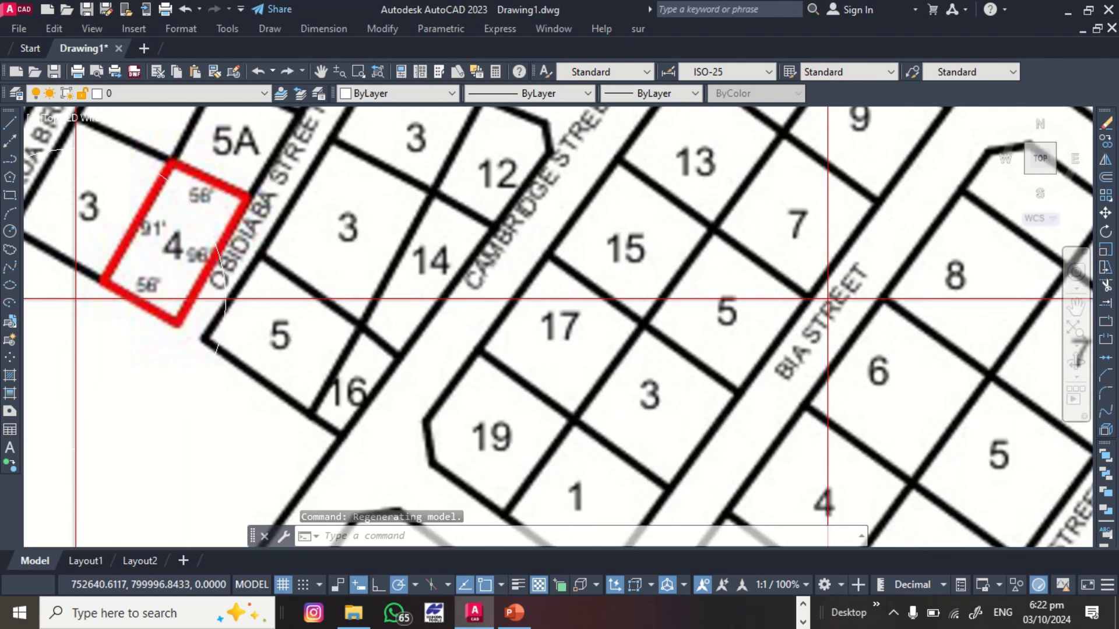
{"action": "scroll", "coordinate": [472, 280], "scroll_direction": "down", "scroll_amount": 3}
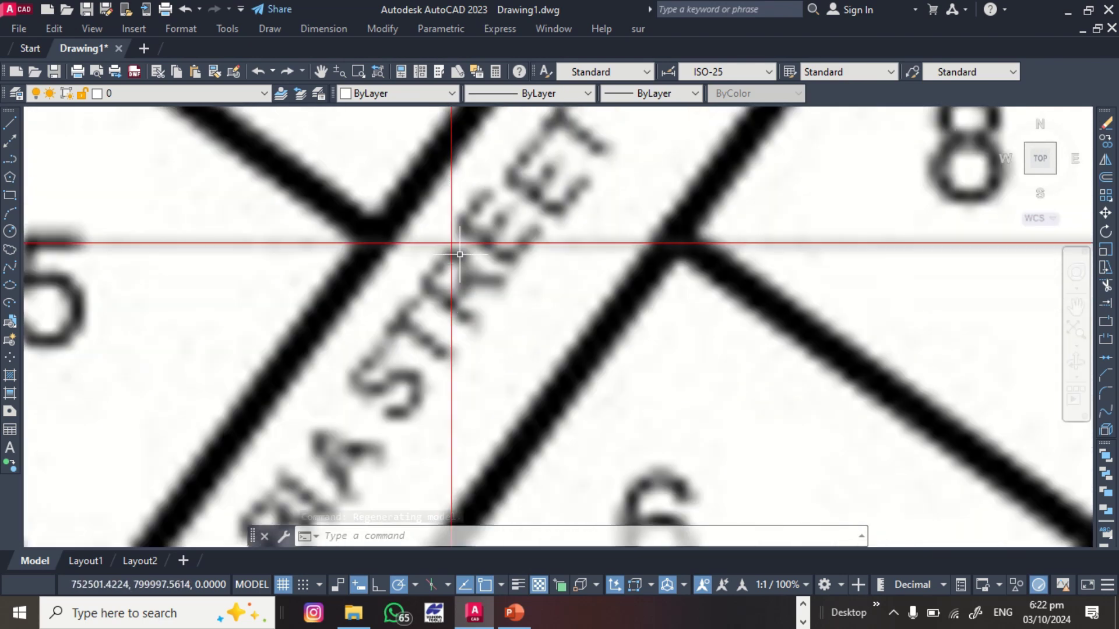
{"action": "scroll", "coordinate": [466, 233], "scroll_direction": "up", "scroll_amount": 8}
{"action": "scroll", "coordinate": [468, 246], "scroll_direction": "down", "scroll_amount": 10}
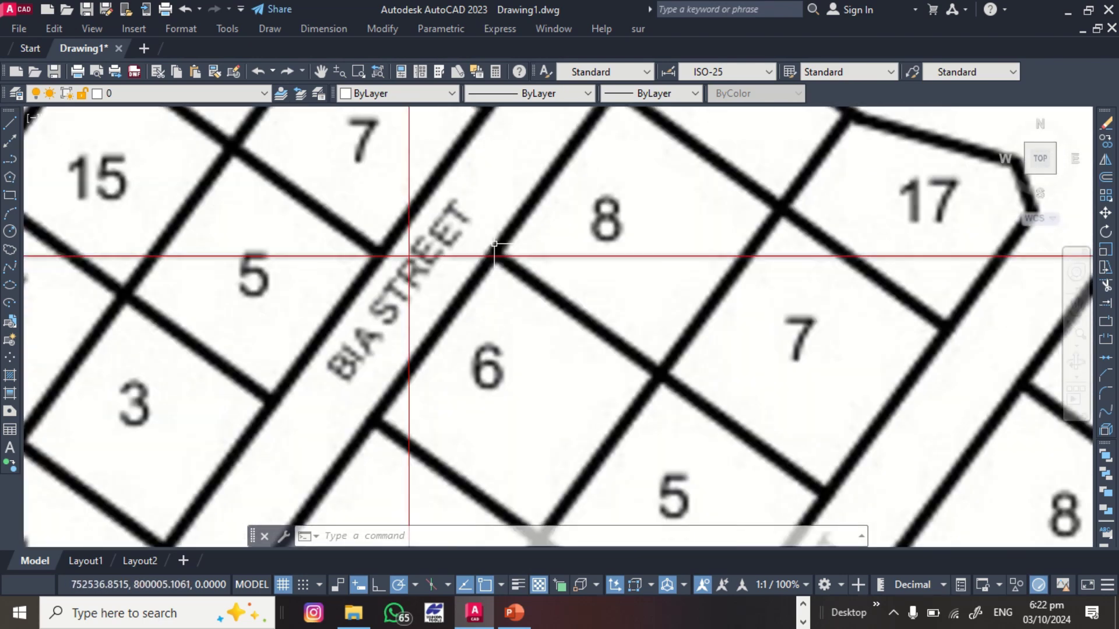
{"action": "scroll", "coordinate": [670, 254], "scroll_direction": "up", "scroll_amount": 10}
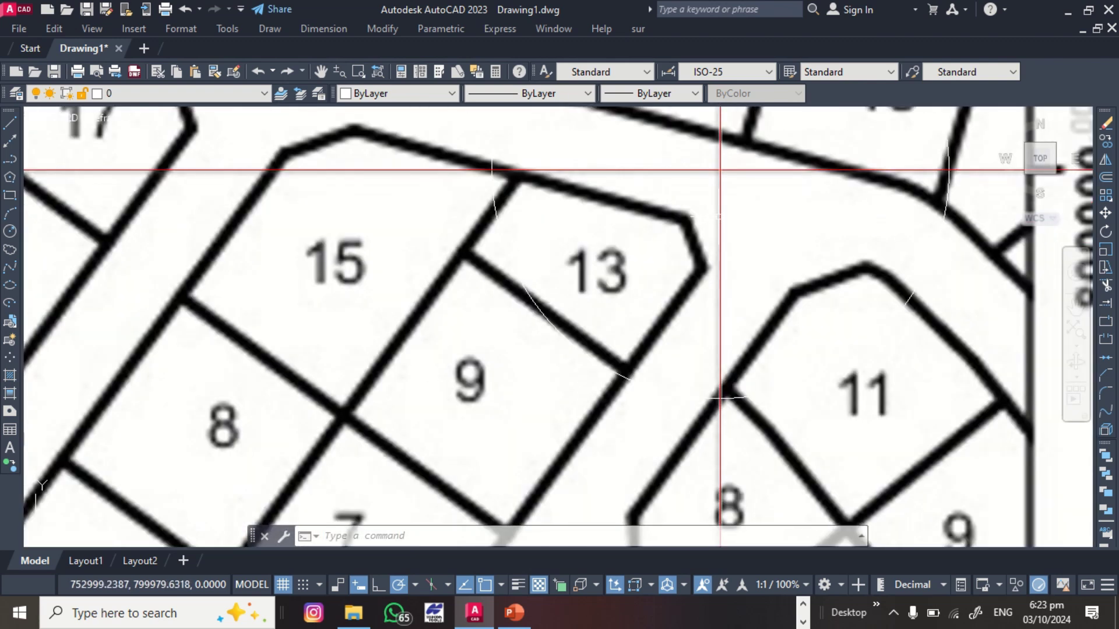
{"action": "scroll", "coordinate": [629, 175], "scroll_direction": "up", "scroll_amount": 5}
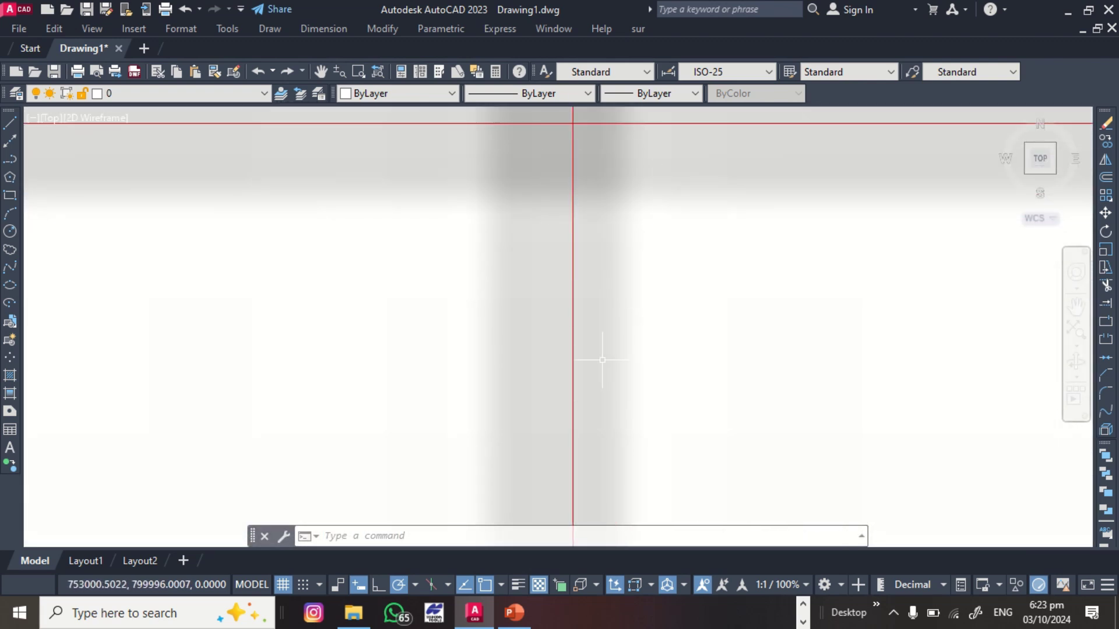
{"action": "scroll", "coordinate": [602, 360], "scroll_direction": "down", "scroll_amount": 2}
{"action": "scroll", "coordinate": [606, 291], "scroll_direction": "down", "scroll_amount": 5}
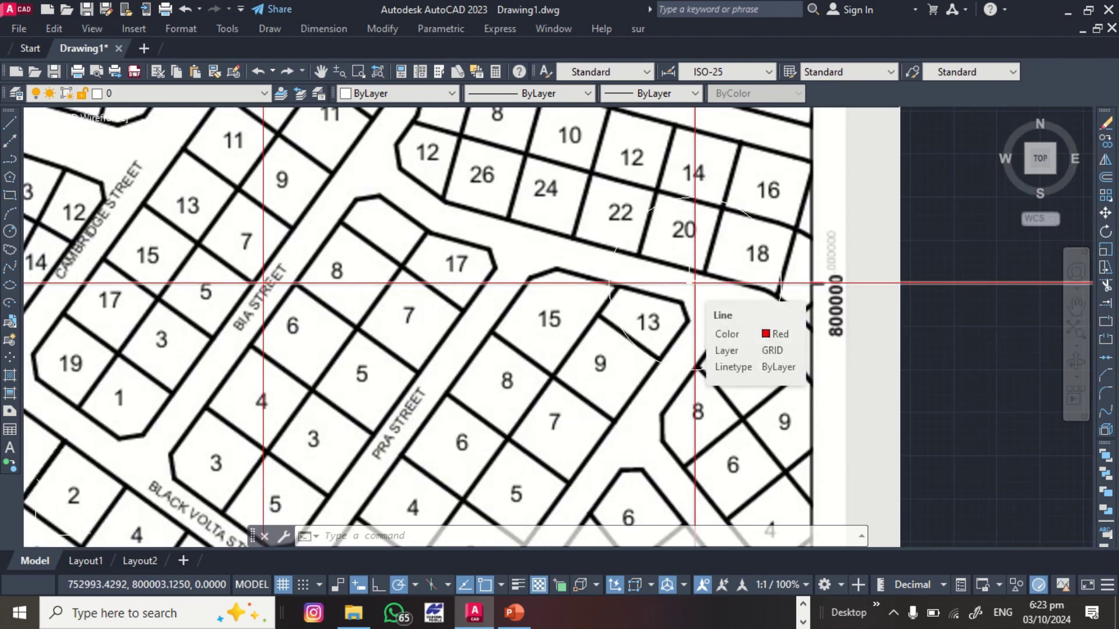
{"action": "scroll", "coordinate": [691, 281], "scroll_direction": "up", "scroll_amount": 2}
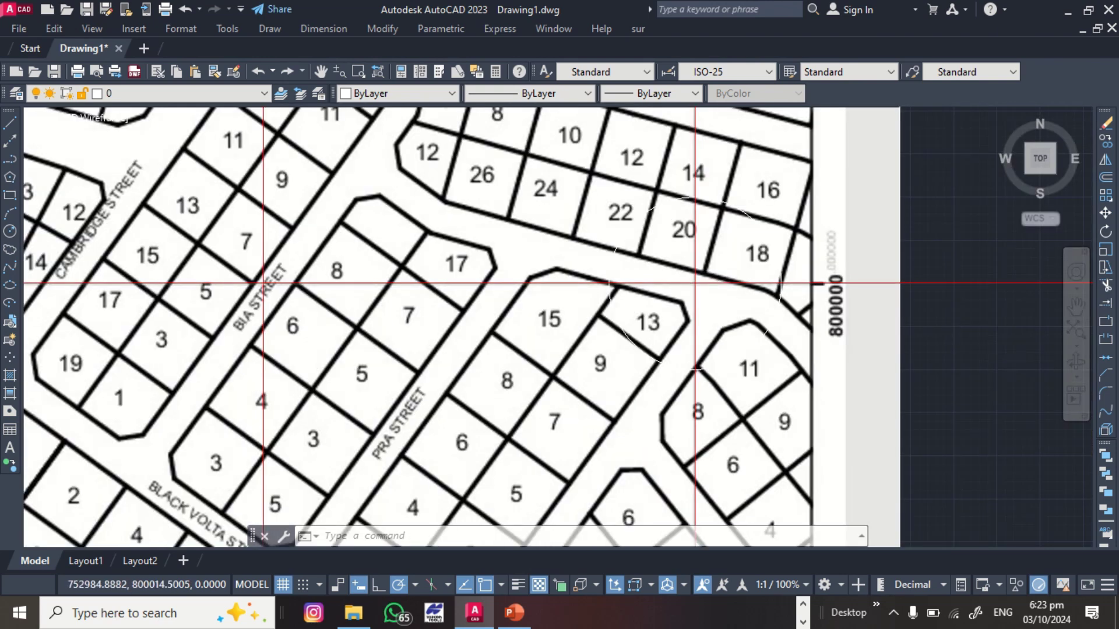
Step: Examine the red-outlined plot 4 and its position relative to the 752000 and 800000 grid lines
{"action": "scroll", "coordinate": [699, 277], "scroll_direction": "down", "scroll_amount": 7}
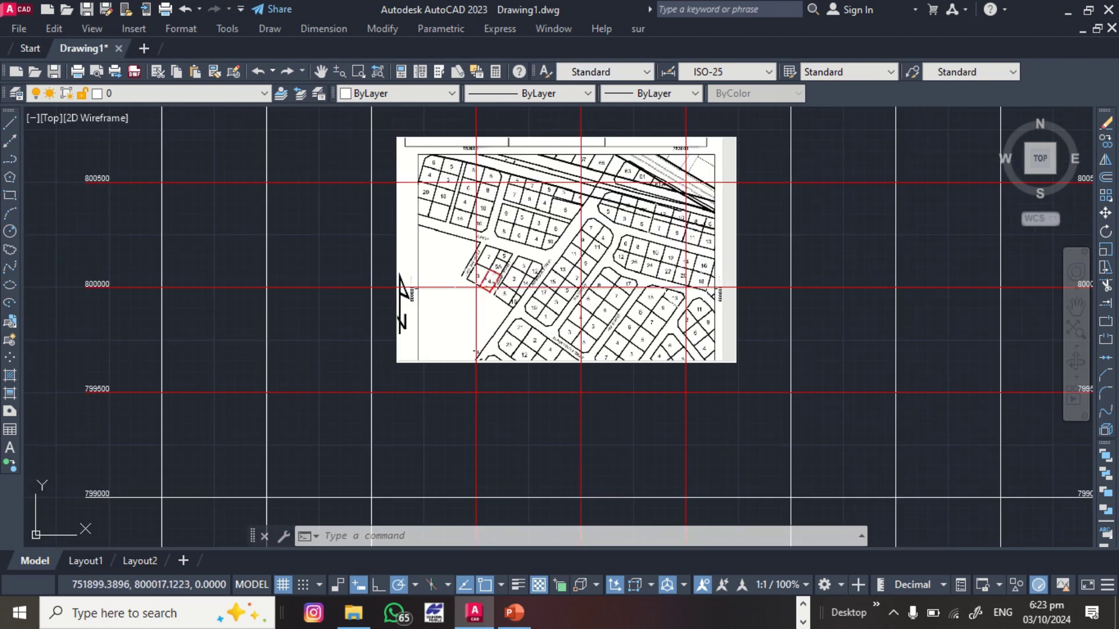
{"action": "scroll", "coordinate": [463, 281], "scroll_direction": "up", "scroll_amount": 8}
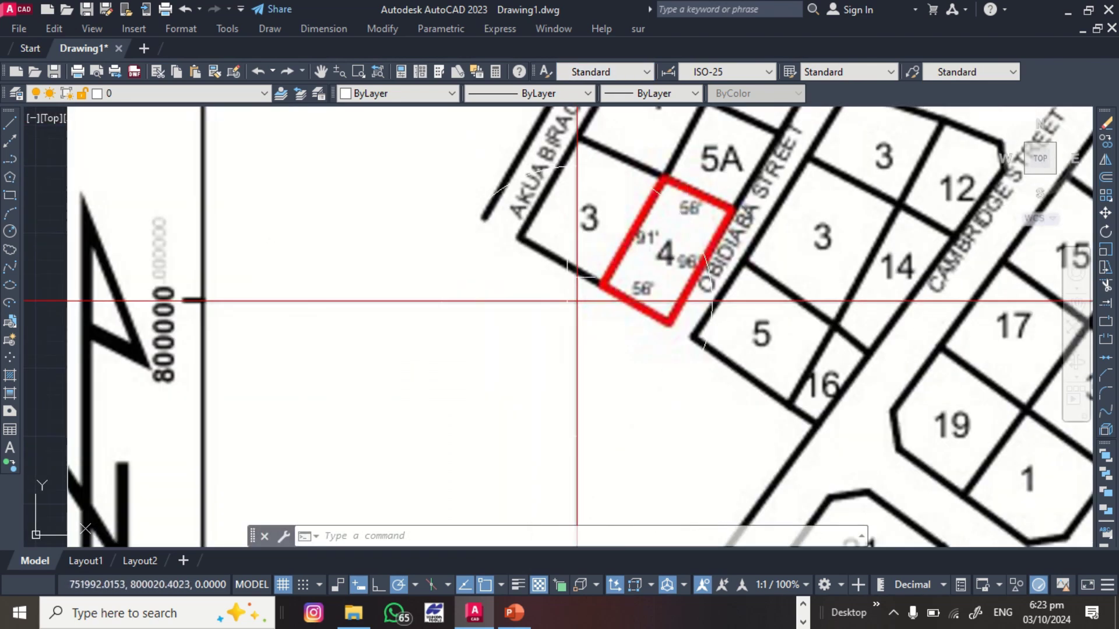
{"action": "scroll", "coordinate": [519, 374], "scroll_direction": "down", "scroll_amount": 4}
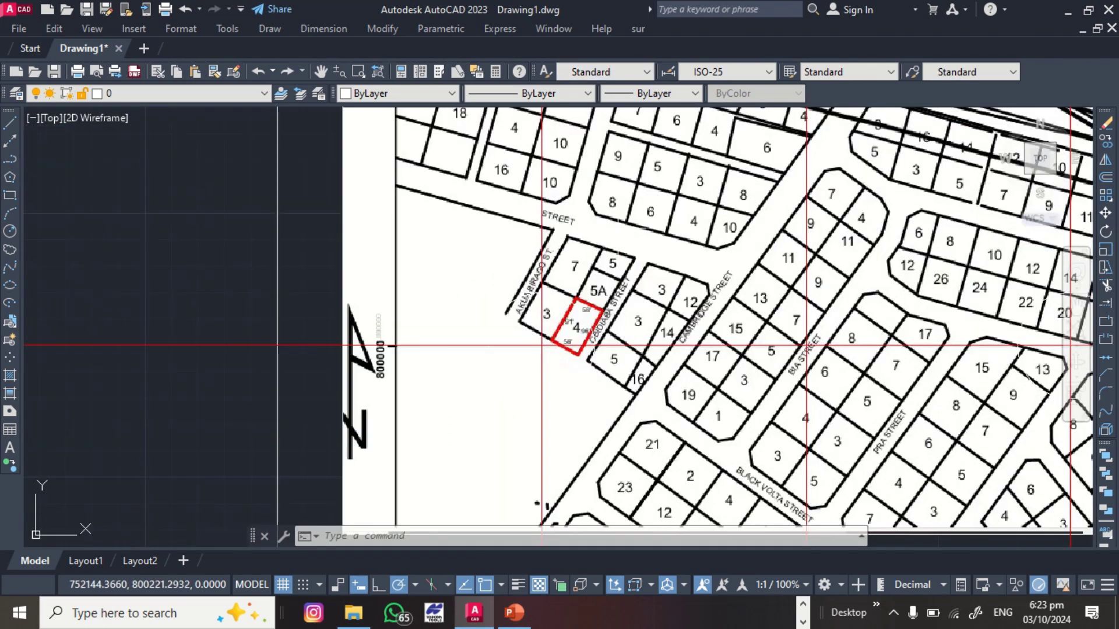
{"action": "scroll", "coordinate": [604, 330], "scroll_direction": "up", "scroll_amount": 4}
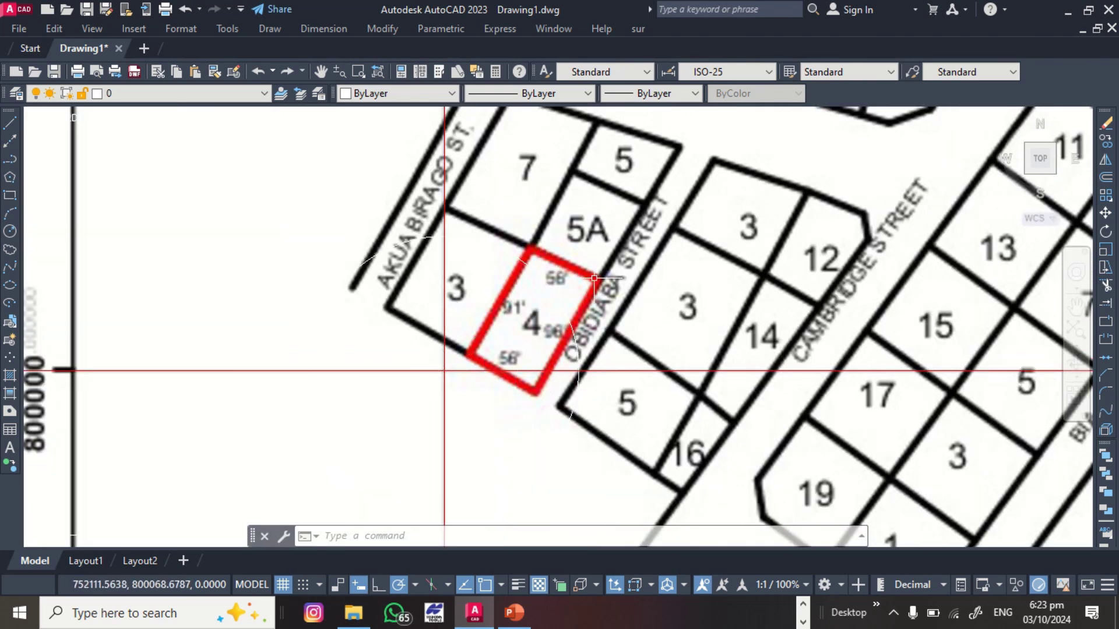
{"action": "scroll", "coordinate": [442, 369], "scroll_direction": "down", "scroll_amount": 2}
{"action": "scroll", "coordinate": [437, 348], "scroll_direction": "down", "scroll_amount": 5}
{"action": "scroll", "coordinate": [475, 345], "scroll_direction": "up", "scroll_amount": 5}
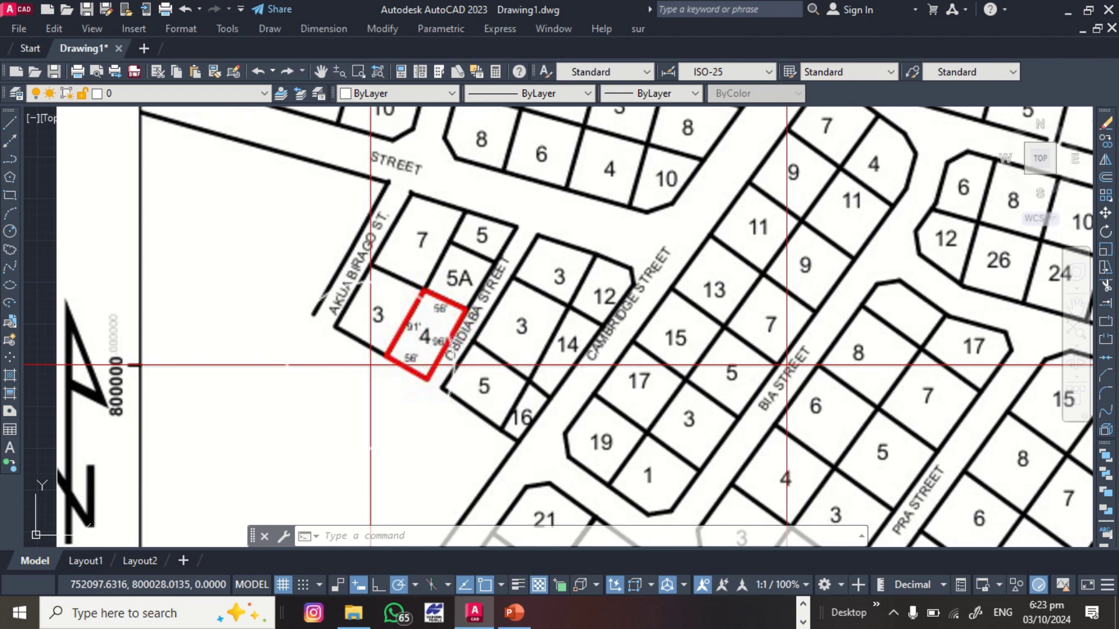
Step: Start a line at the southwest corner of plot 4's red outline, at about 752019,800012
{"action": "key", "text": "Return"}
{"action": "scroll", "coordinate": [387, 355], "scroll_direction": "up", "scroll_amount": 4}
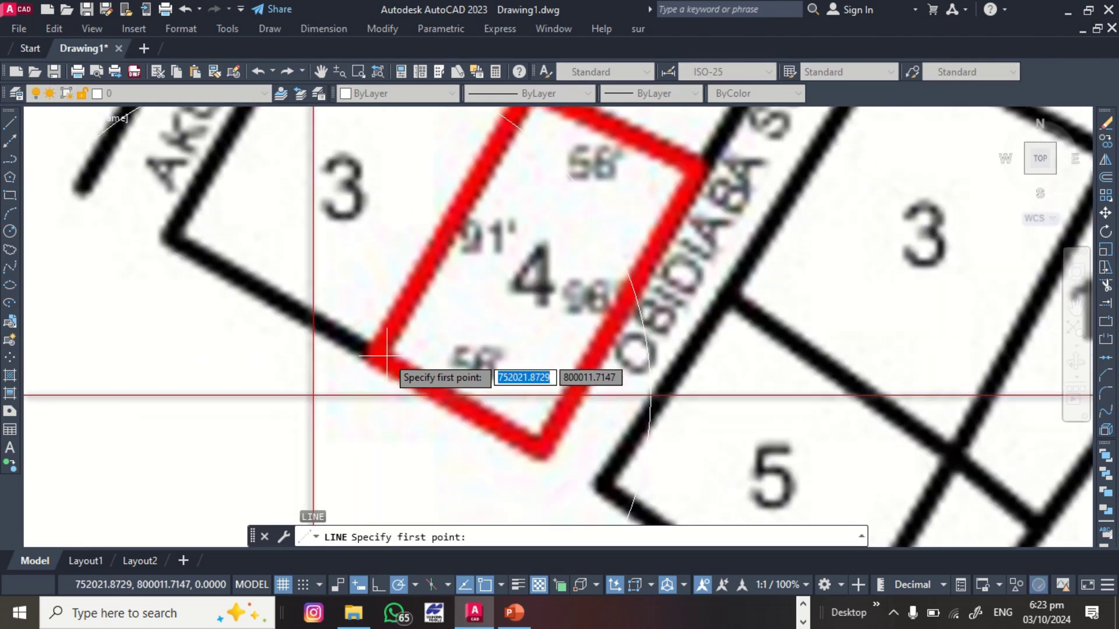
{"action": "scroll", "coordinate": [367, 333], "scroll_direction": "up", "scroll_amount": 4}
{"action": "scroll", "coordinate": [400, 334], "scroll_direction": "up", "scroll_amount": 4}
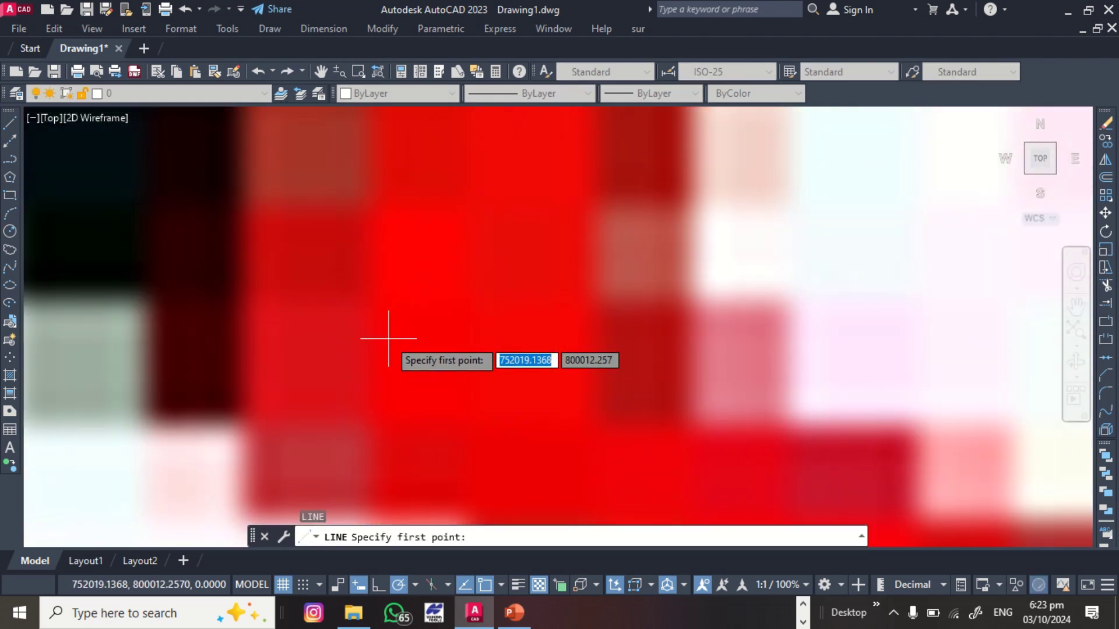
{"action": "scroll", "coordinate": [382, 345], "scroll_direction": "down", "scroll_amount": 1}
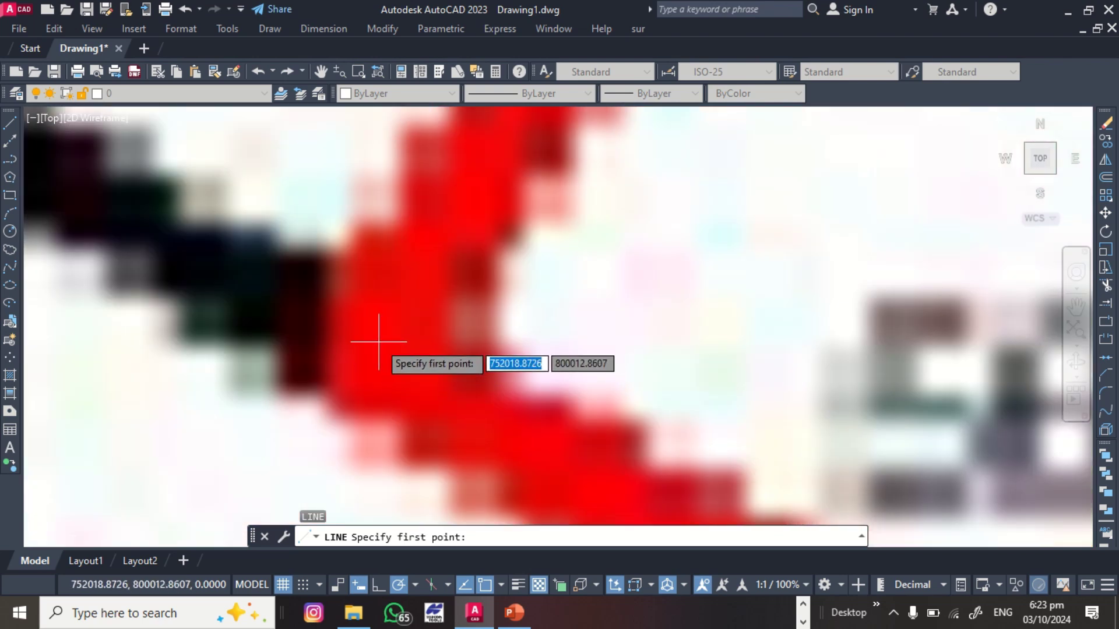
{"action": "scroll", "coordinate": [378, 338], "scroll_direction": "up", "scroll_amount": 2}
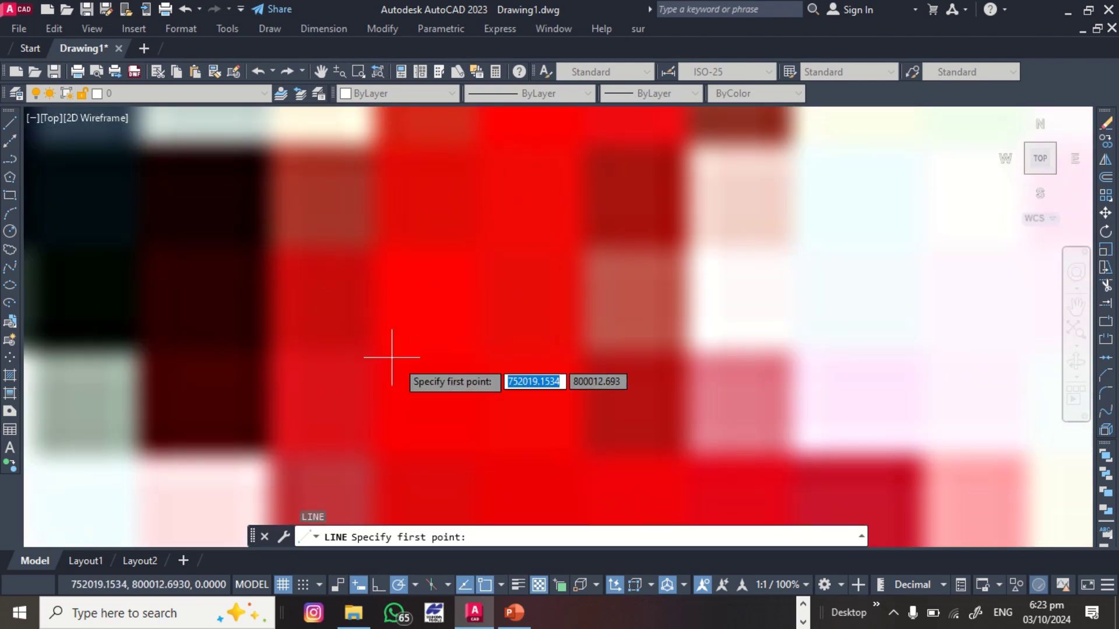
{"action": "left_click", "coordinate": [407, 392]}
Step: Trace the 91' side of plot 4 by extending the line to the outline's northwest corner
{"action": "scroll", "coordinate": [404, 455], "scroll_direction": "down", "scroll_amount": 2}
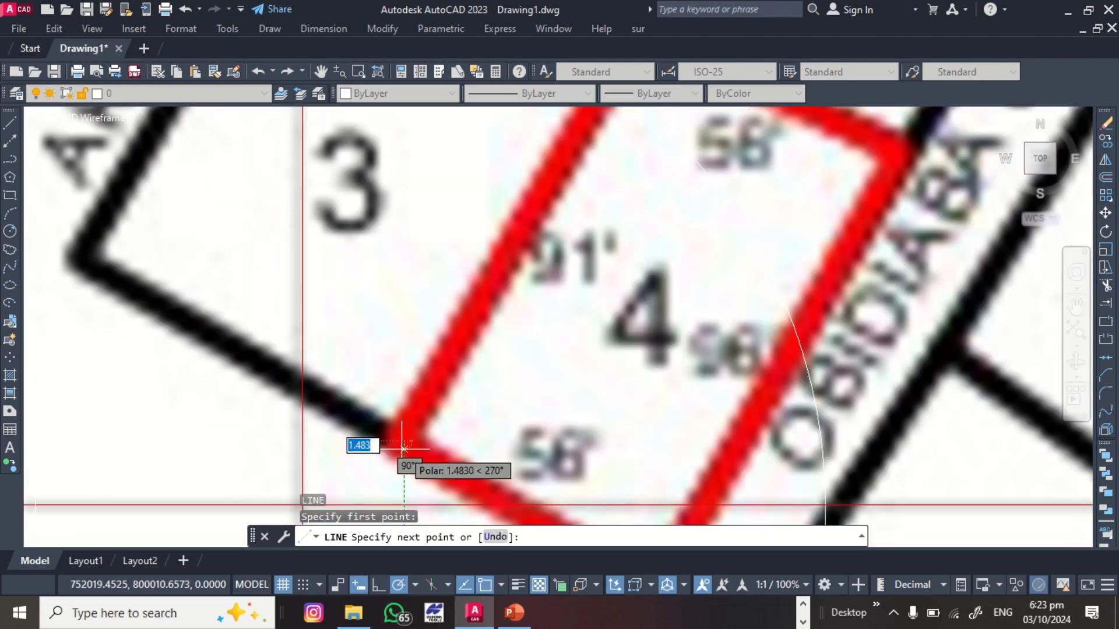
{"action": "scroll", "coordinate": [402, 451], "scroll_direction": "down", "scroll_amount": 3}
{"action": "scroll", "coordinate": [490, 268], "scroll_direction": "up", "scroll_amount": 5}
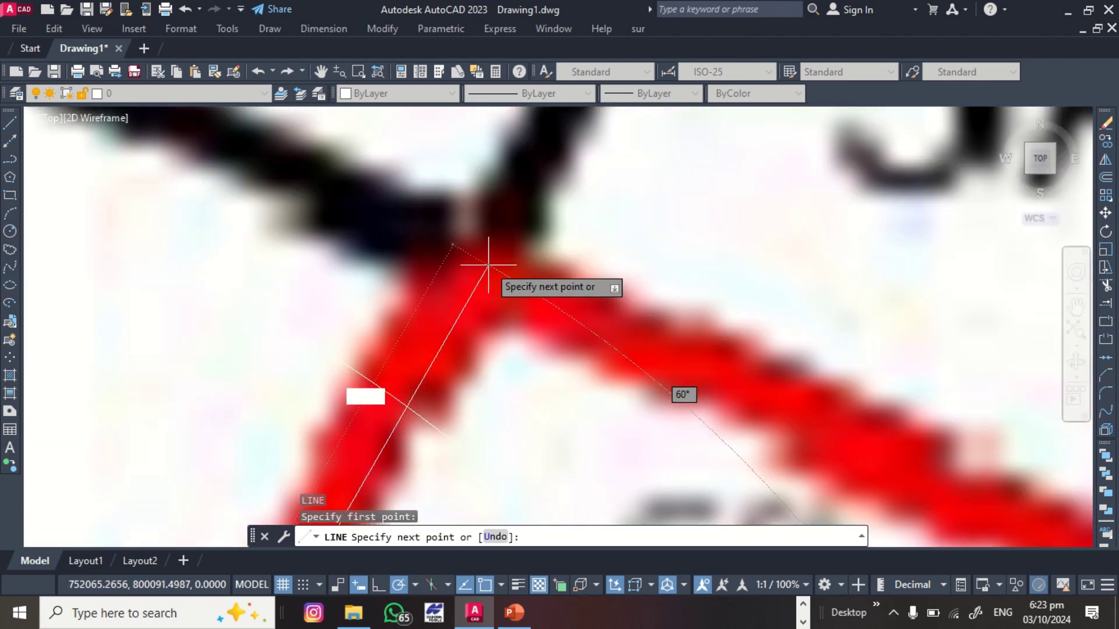
{"action": "scroll", "coordinate": [489, 264], "scroll_direction": "up", "scroll_amount": 3}
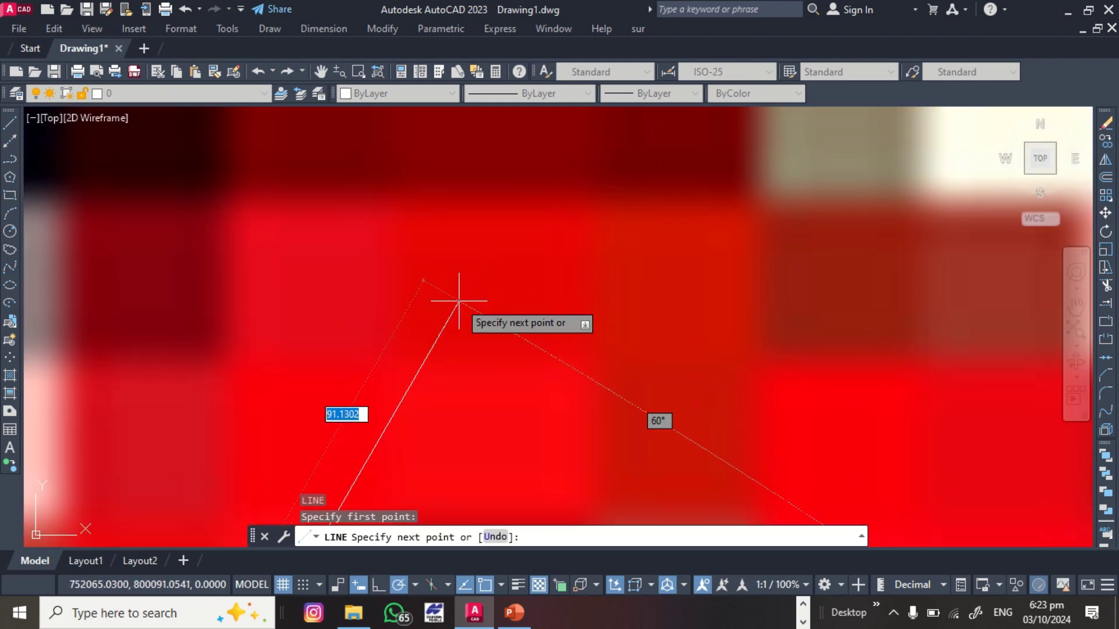
{"action": "left_click", "coordinate": [475, 227]}
Step: Trace the 56' north side of plot 4 to the red outline's northeast corner
{"action": "scroll", "coordinate": [408, 251], "scroll_direction": "down", "scroll_amount": 4}
{"action": "scroll", "coordinate": [509, 313], "scroll_direction": "up", "scroll_amount": 6}
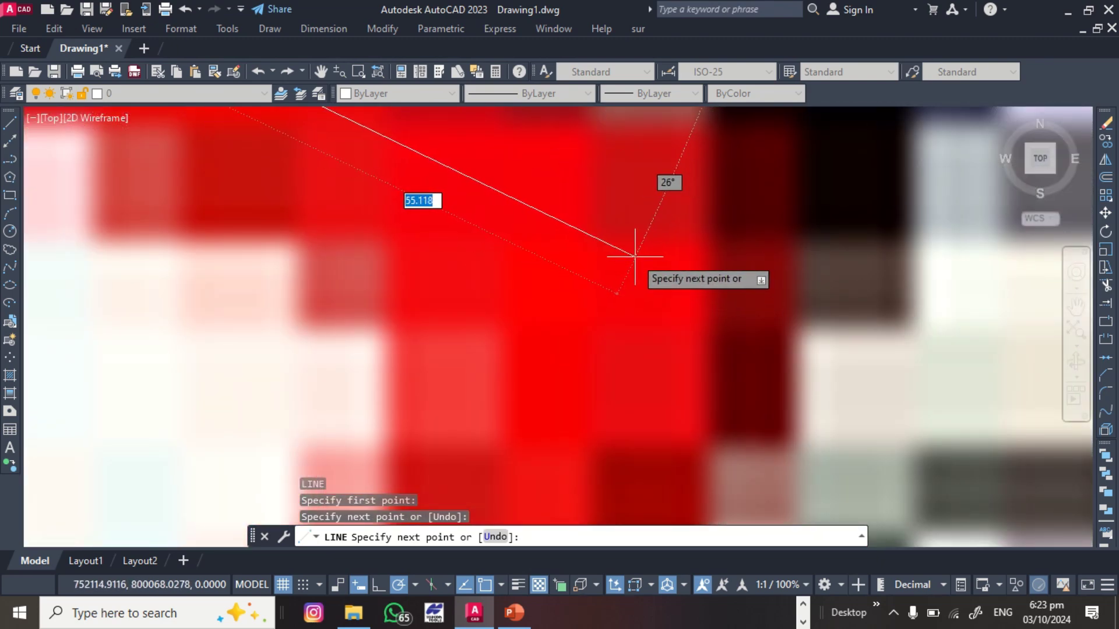
{"action": "left_click", "coordinate": [644, 222]}
{"action": "scroll", "coordinate": [646, 215], "scroll_direction": "down", "scroll_amount": 5}
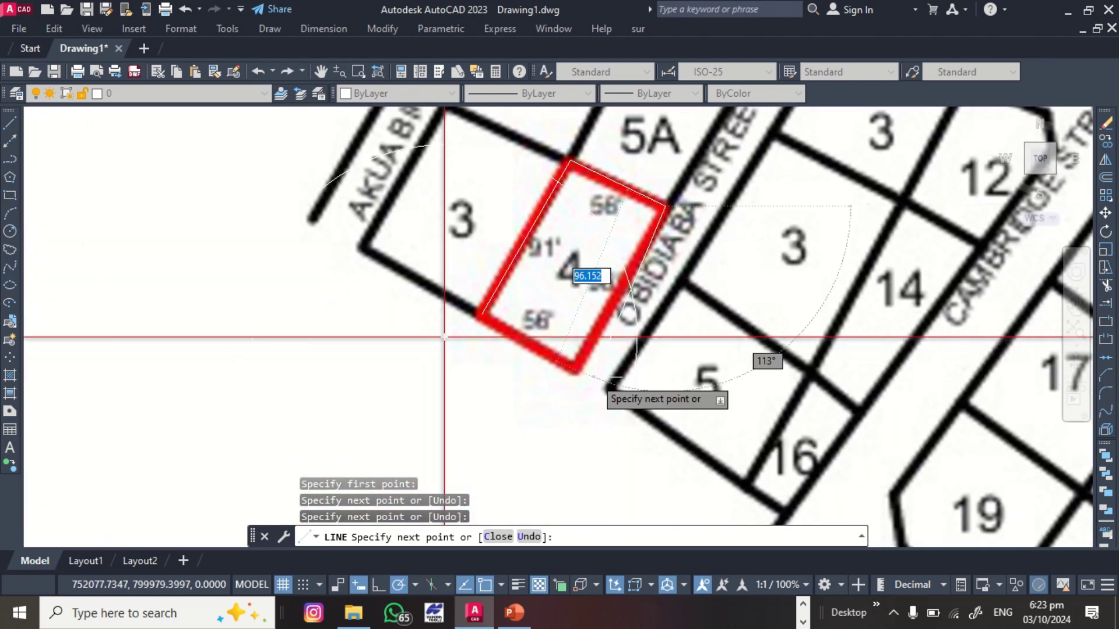
Step: Trace the 96' side of plot 4 to the southeast corner, at about 752068,799984, and close the outline along the southern 56' side
{"action": "scroll", "coordinate": [598, 329], "scroll_direction": "up", "scroll_amount": 8}
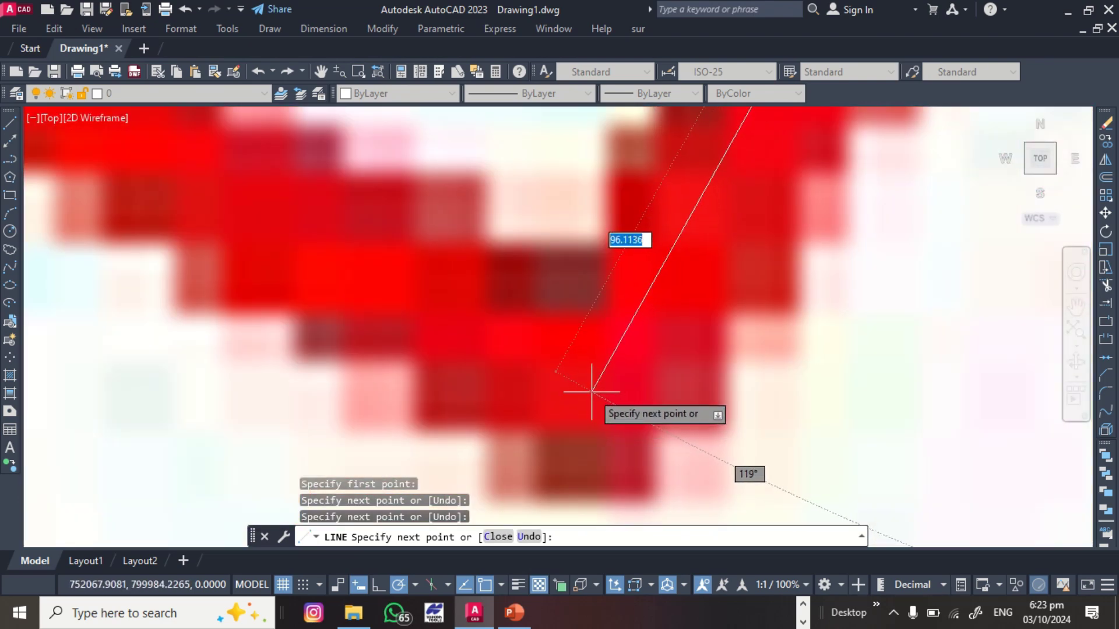
{"action": "left_click", "coordinate": [609, 408]}
{"action": "scroll", "coordinate": [649, 429], "scroll_direction": "down", "scroll_amount": 3}
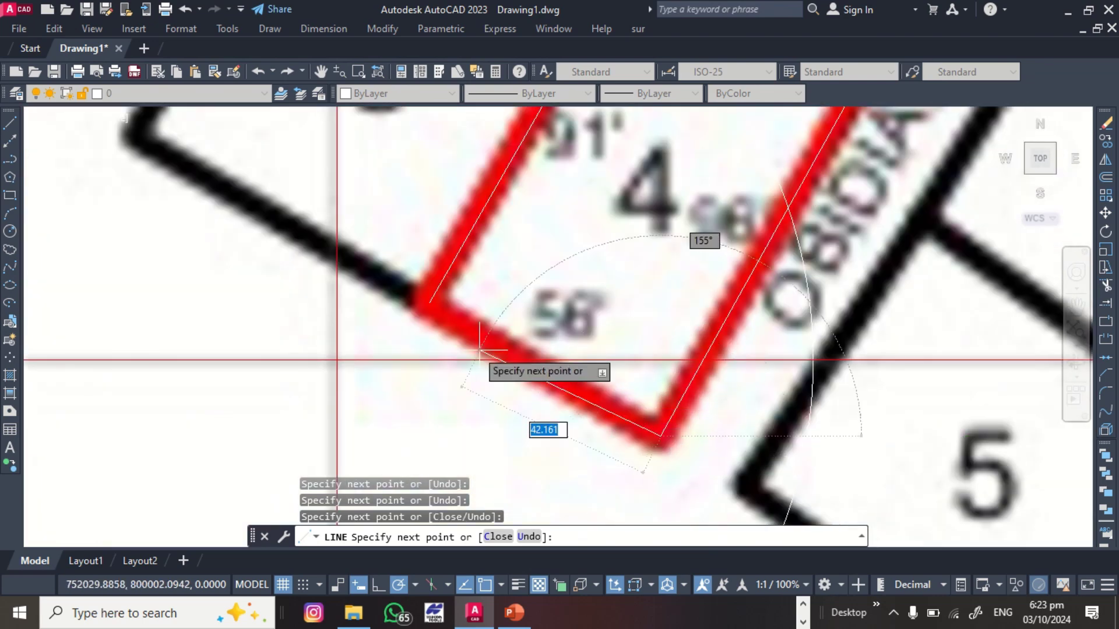
{"action": "scroll", "coordinate": [423, 303], "scroll_direction": "up", "scroll_amount": 6}
{"action": "right_click", "coordinate": [413, 295]}
{"action": "left_click", "coordinate": [454, 367]}
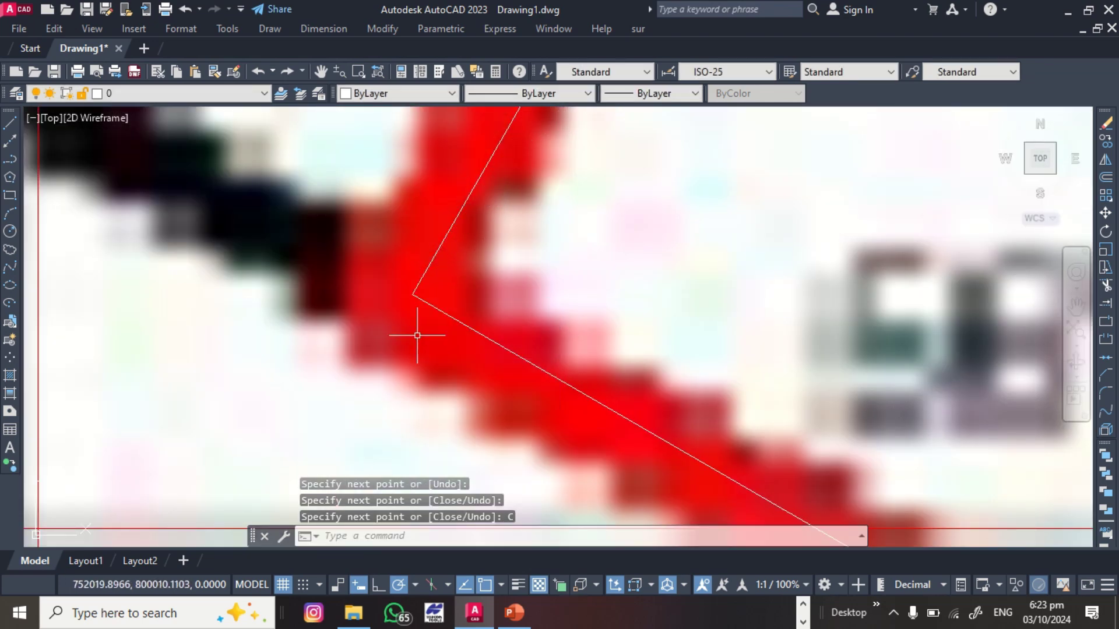
Step: Examine the traced outline of plot 4 and the site plan image's position within the coordinate grid
{"action": "scroll", "coordinate": [452, 332], "scroll_direction": "down", "scroll_amount": 6}
{"action": "scroll", "coordinate": [452, 333], "scroll_direction": "up", "scroll_amount": 3}
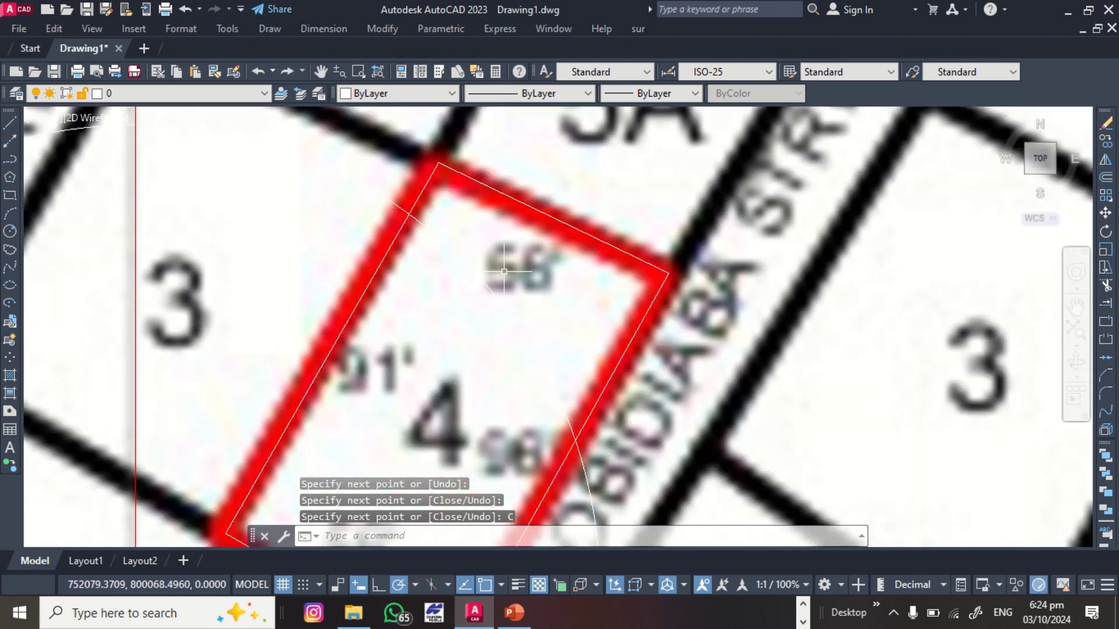
{"action": "scroll", "coordinate": [504, 271], "scroll_direction": "down", "scroll_amount": 8}
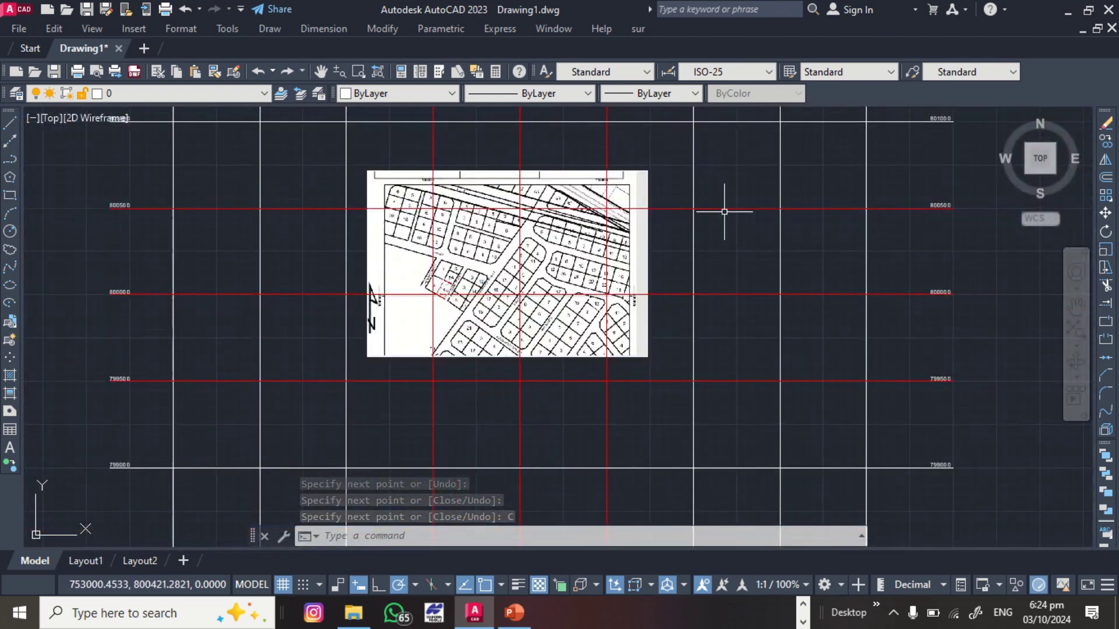
{"action": "scroll", "coordinate": [724, 211], "scroll_direction": "up", "scroll_amount": 4}
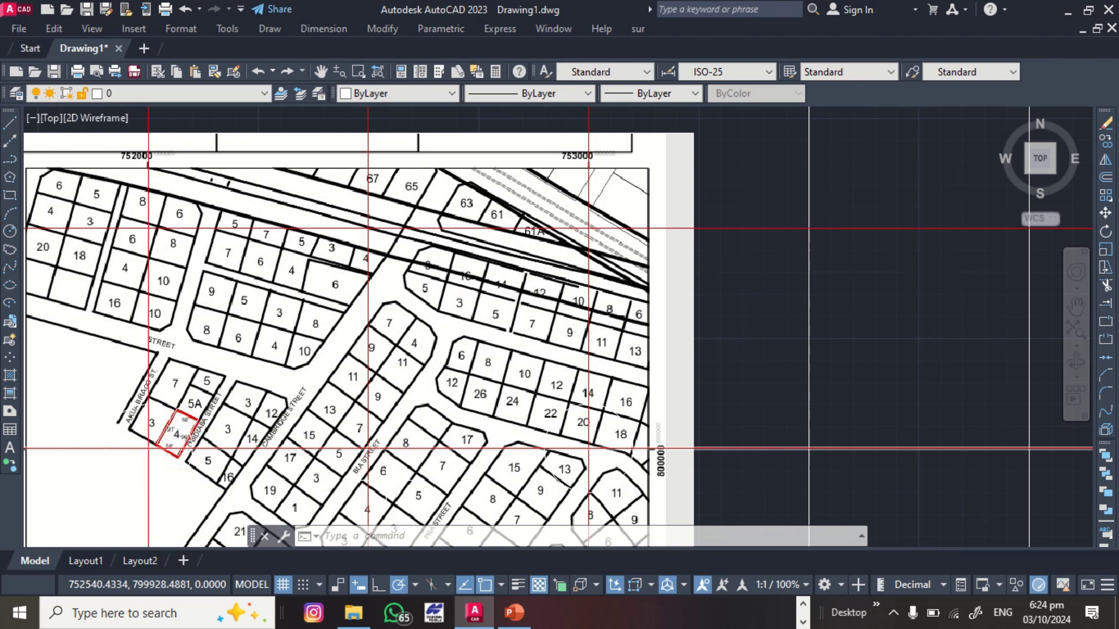
{"action": "scroll", "coordinate": [452, 363], "scroll_direction": "down", "scroll_amount": 4}
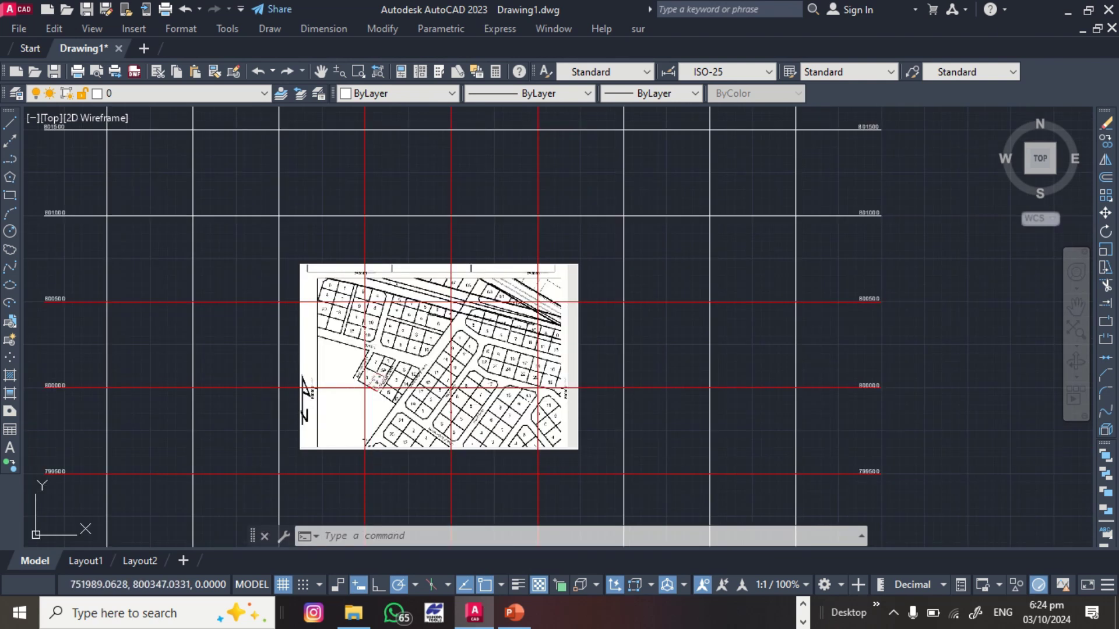
{"action": "scroll", "coordinate": [452, 362], "scroll_direction": "up", "scroll_amount": 4}
{"action": "scroll", "coordinate": [451, 362], "scroll_direction": "down", "scroll_amount": 4}
{"action": "scroll", "coordinate": [574, 296], "scroll_direction": "up", "scroll_amount": 5}
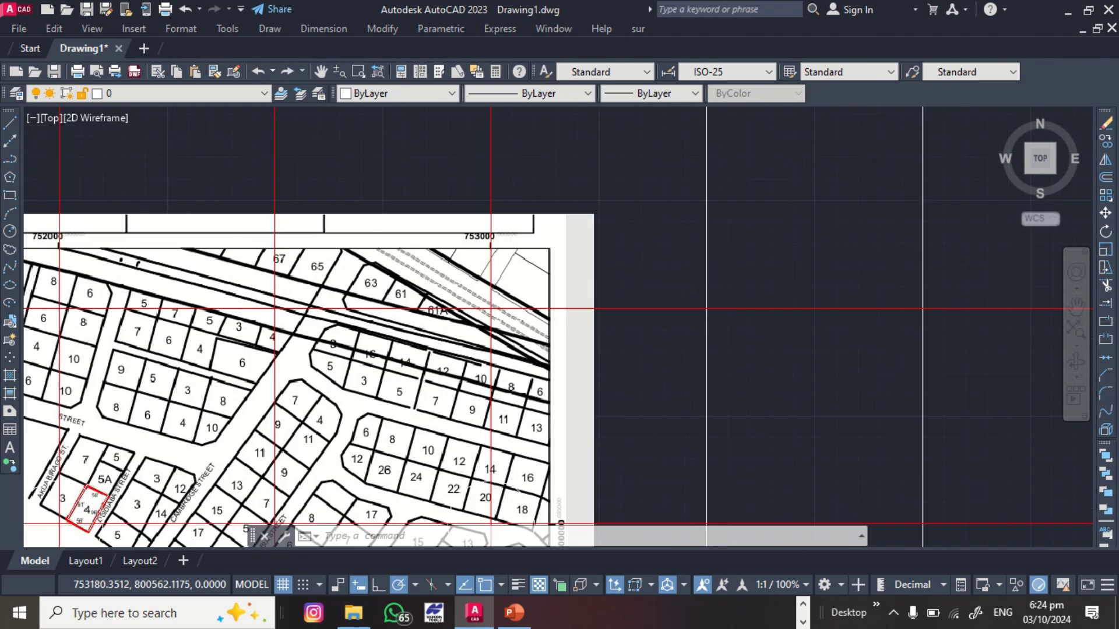
Step: Move the site plan image off the coordinate grid to the empty area east of it, using its northeast corner as base point
{"action": "left_click", "coordinate": [619, 170]}
{"action": "scroll", "coordinate": [636, 175], "scroll_direction": "down", "scroll_amount": 4}
{"action": "left_click", "coordinate": [638, 182]}
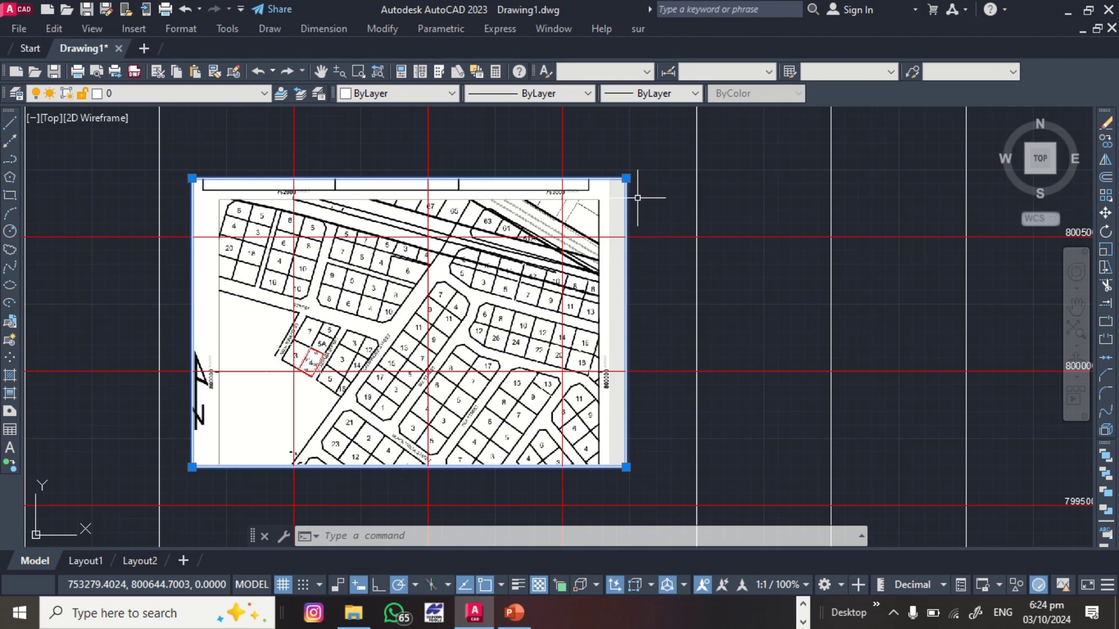
{"action": "key", "text": "Return"}
{"action": "left_click", "coordinate": [618, 181]}
{"action": "scroll", "coordinate": [536, 218], "scroll_direction": "down", "scroll_amount": 4}
{"action": "scroll", "coordinate": [536, 218], "scroll_direction": "down", "scroll_amount": 3}
{"action": "left_click", "coordinate": [860, 187]}
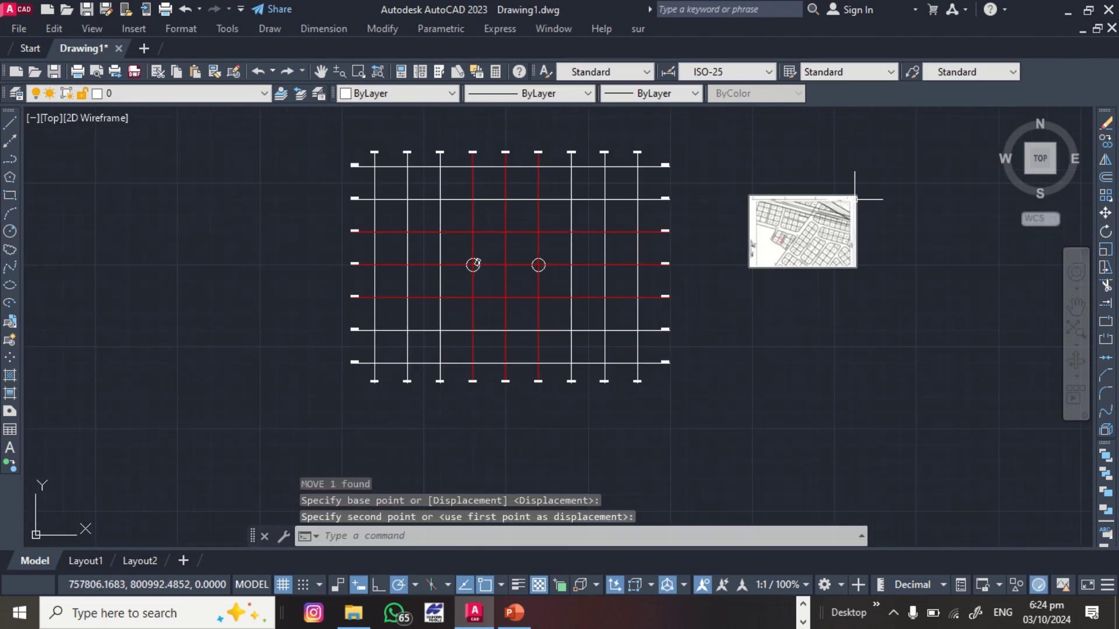
Step: Place points on the four corners of the traced plot outline
{"action": "scroll", "coordinate": [466, 280], "scroll_direction": "up", "scroll_amount": 10}
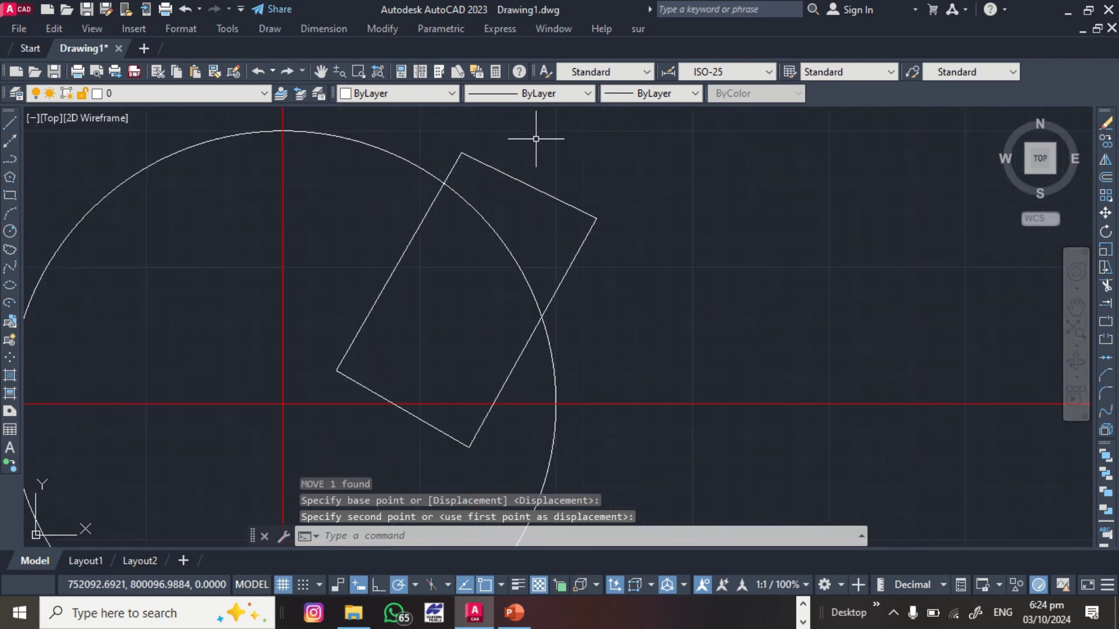
{"action": "scroll", "coordinate": [469, 261], "scroll_direction": "up", "scroll_amount": 4}
{"action": "scroll", "coordinate": [462, 375], "scroll_direction": "down", "scroll_amount": 2}
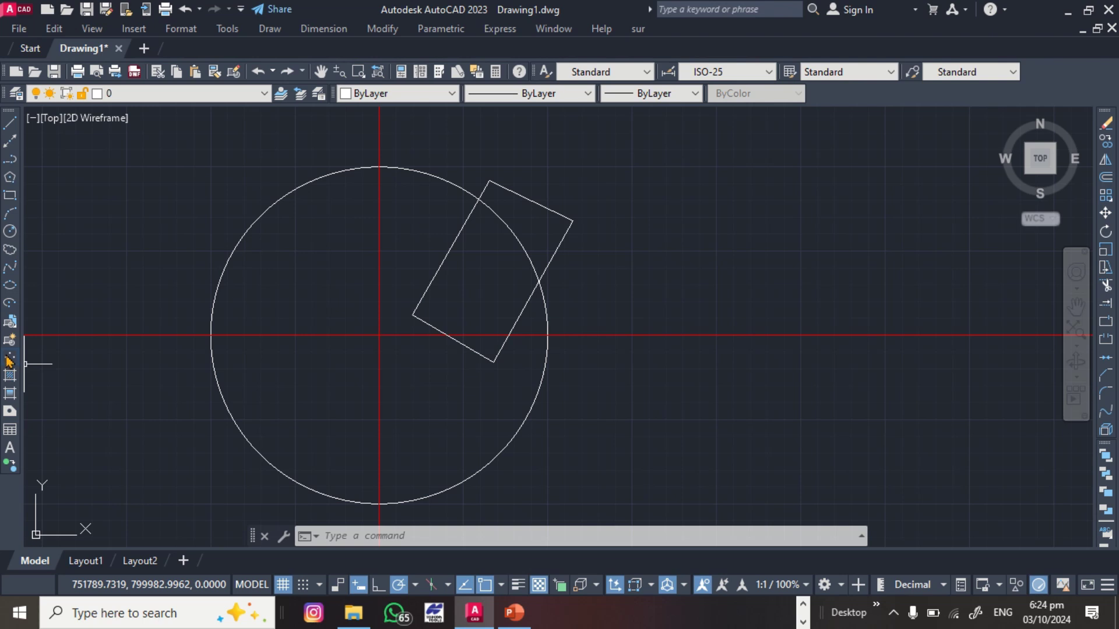
{"action": "left_click", "coordinate": [10, 360]}
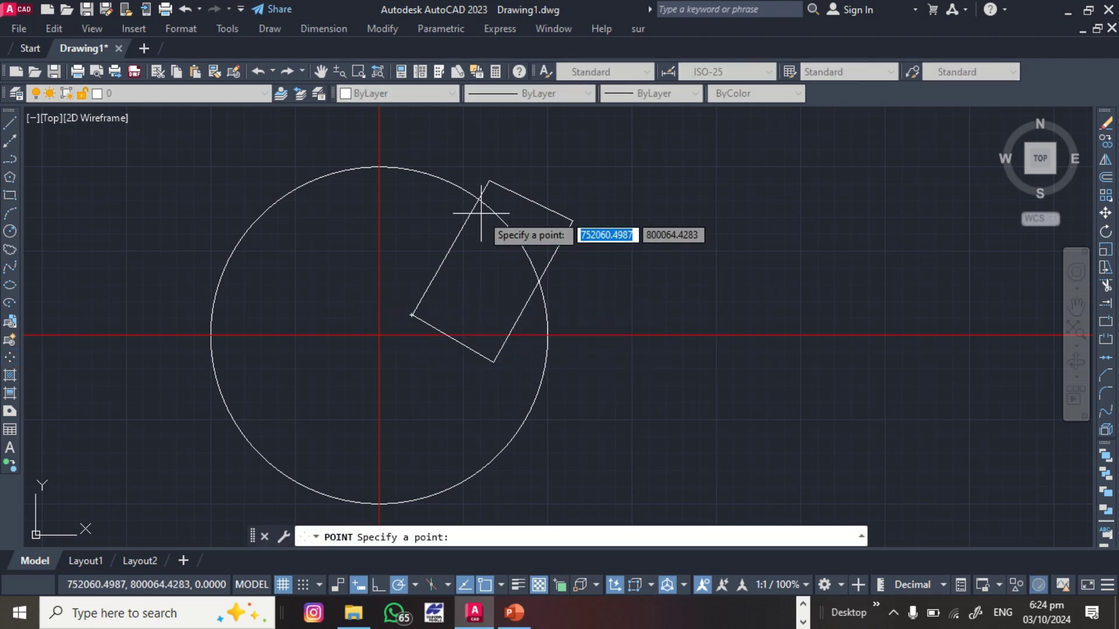
{"action": "left_click", "coordinate": [490, 180]}
{"action": "key", "text": "Return"}
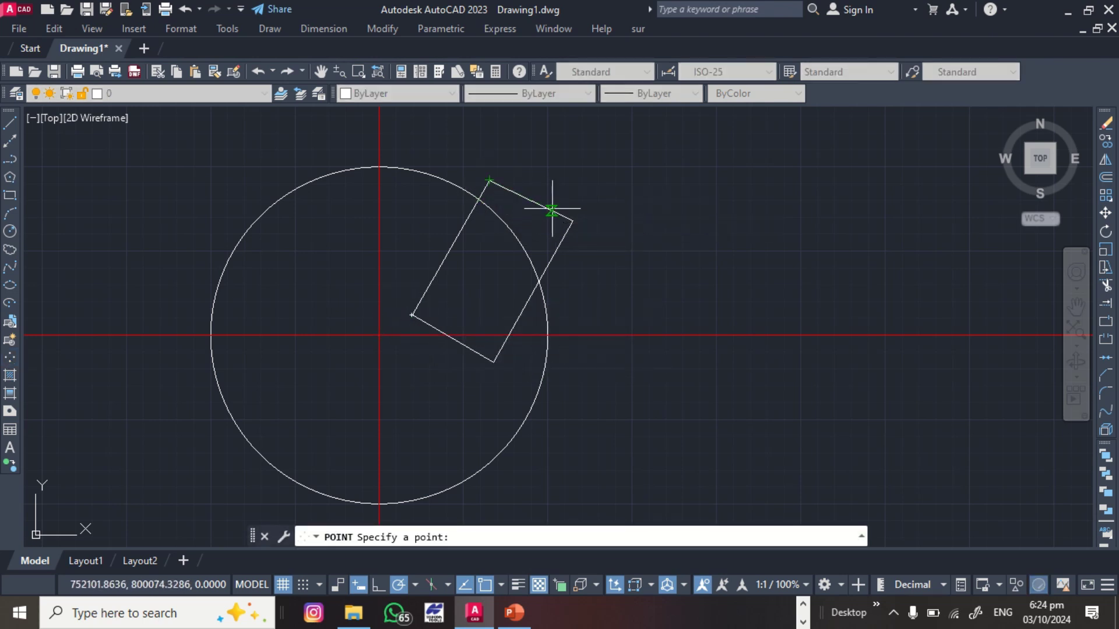
{"action": "left_click", "coordinate": [573, 221]}
{"action": "left_click", "coordinate": [493, 362]}
{"action": "key", "text": "Return"}
{"action": "scroll", "coordinate": [379, 295], "scroll_direction": "up", "scroll_amount": 6}
{"action": "scroll", "coordinate": [472, 328], "scroll_direction": "down", "scroll_amount": 6}
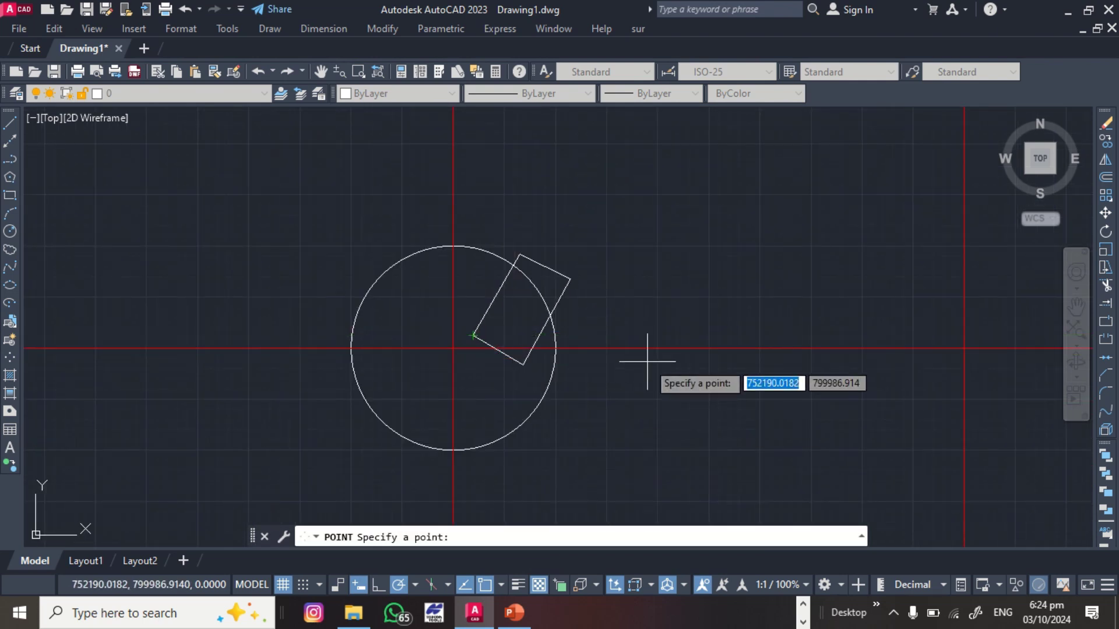
{"action": "key", "text": "Escape"}
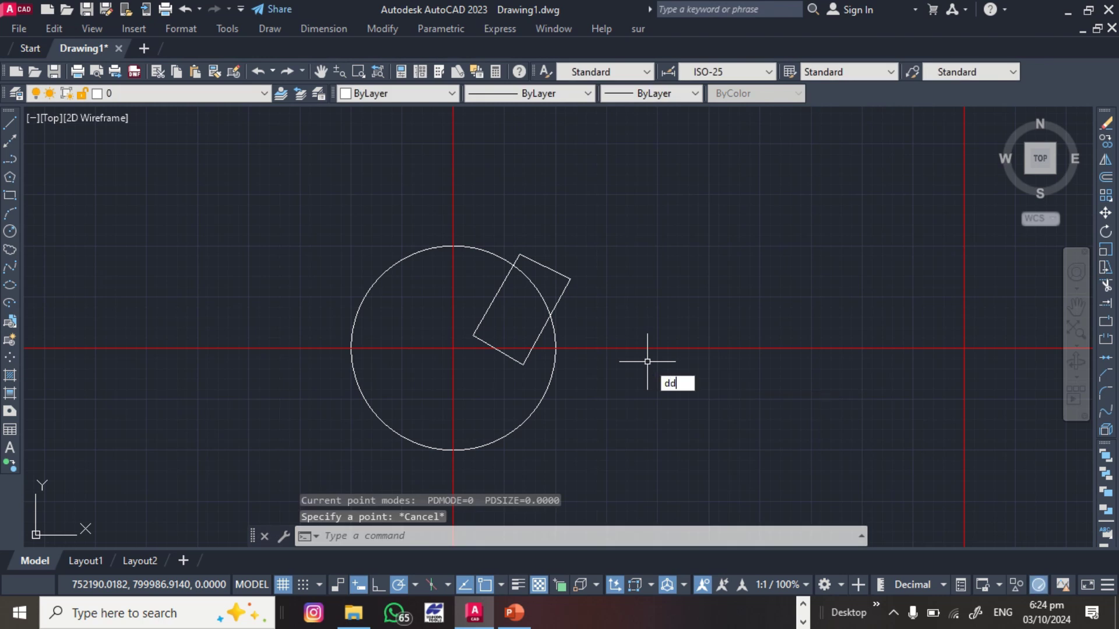
Step: Set the point style size to 13 in absolute units with the DDPTYPE command
{"action": "type", "text": "DDP"}
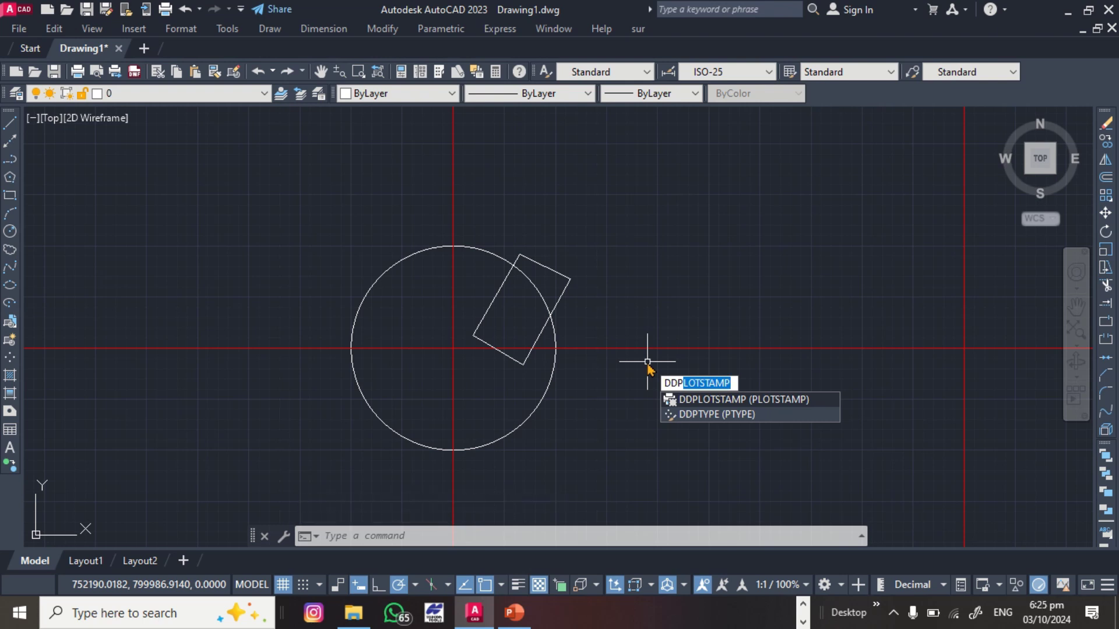
{"action": "type", "text": "Ty"}
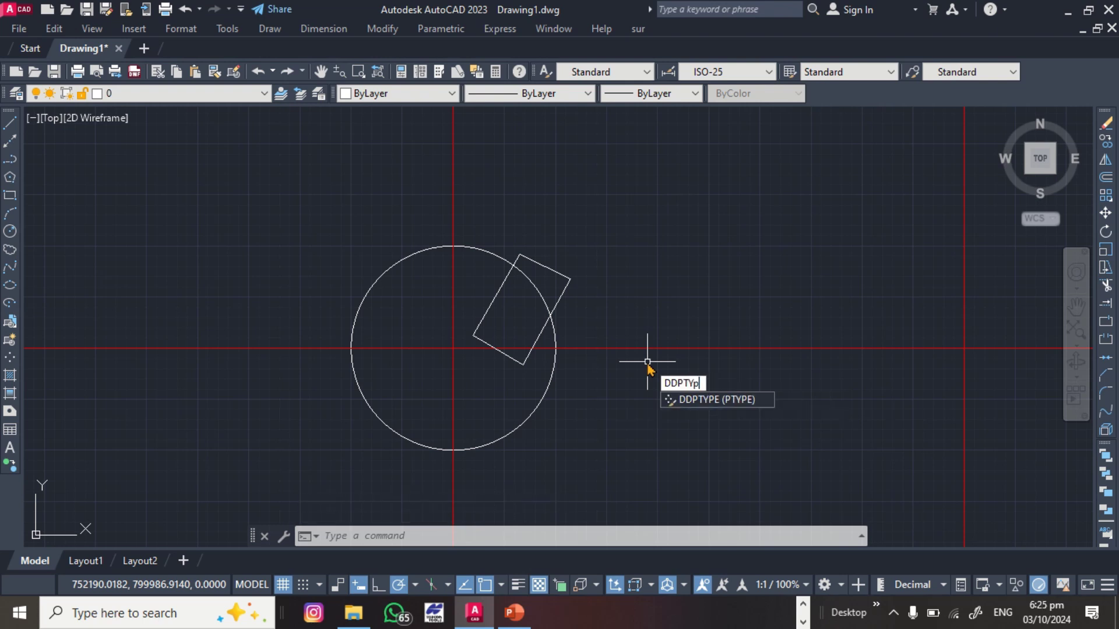
{"action": "key", "text": "Return"}
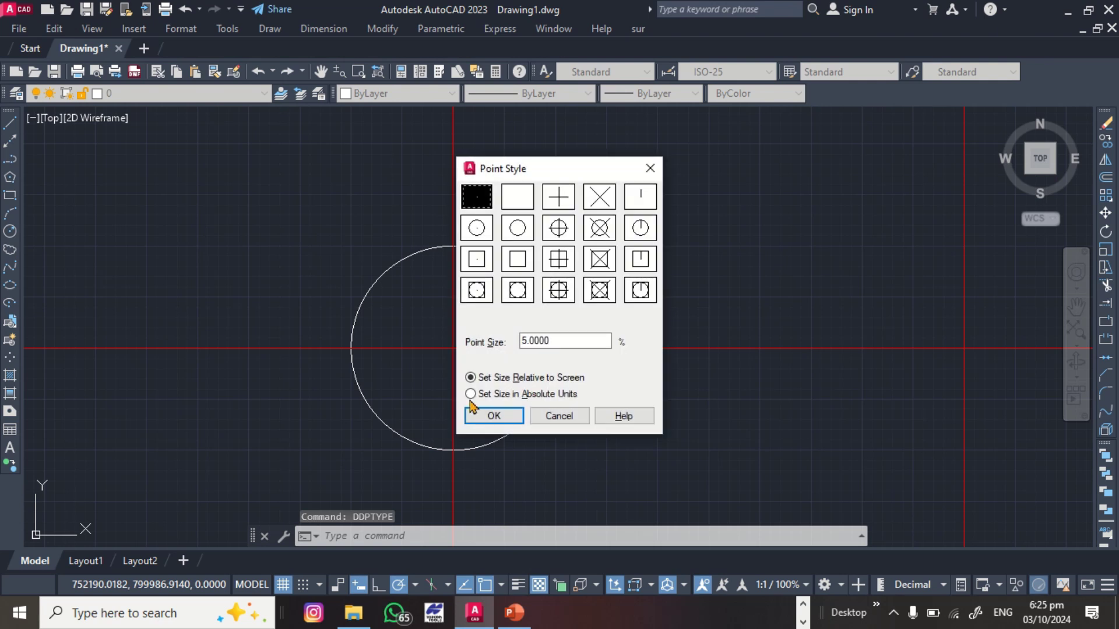
{"action": "mouse_move", "coordinate": [524, 344]}
{"action": "left_mouse_down"}
{"action": "mouse_move", "coordinate": [606, 341]}
{"action": "mouse_move", "coordinate": [517, 340]}
{"action": "left_mouse_up"}
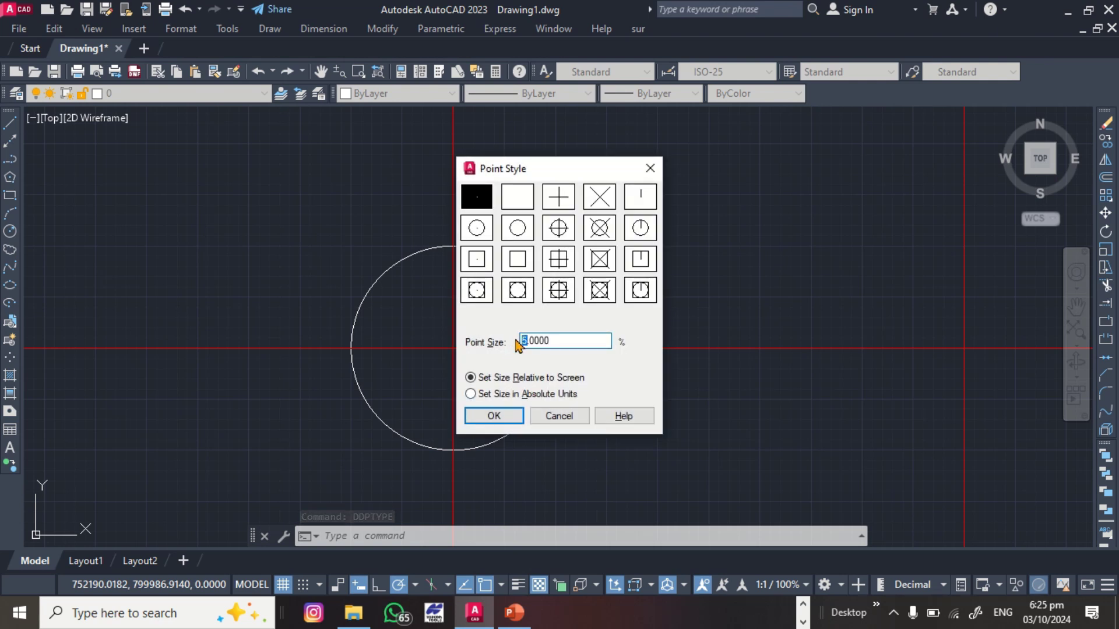
{"action": "left_click", "coordinate": [470, 395]}
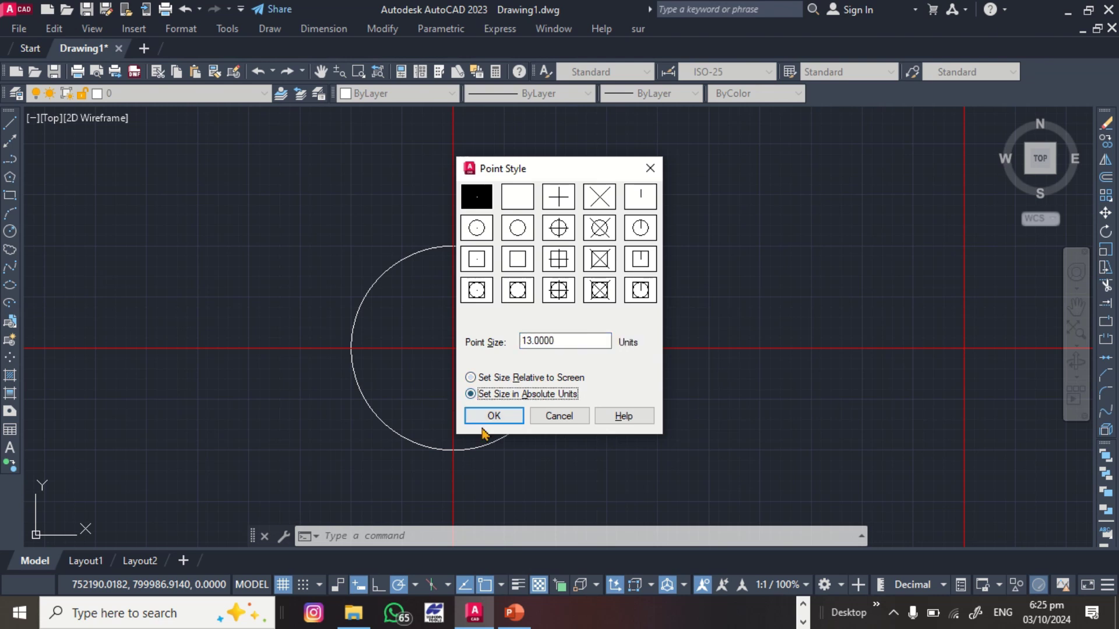
{"action": "left_click", "coordinate": [492, 418]}
{"action": "scroll", "coordinate": [525, 379], "scroll_direction": "up", "scroll_amount": 5}
{"action": "scroll", "coordinate": [513, 384], "scroll_direction": "down", "scroll_amount": 5}
{"action": "scroll", "coordinate": [505, 391], "scroll_direction": "down", "scroll_amount": 4}
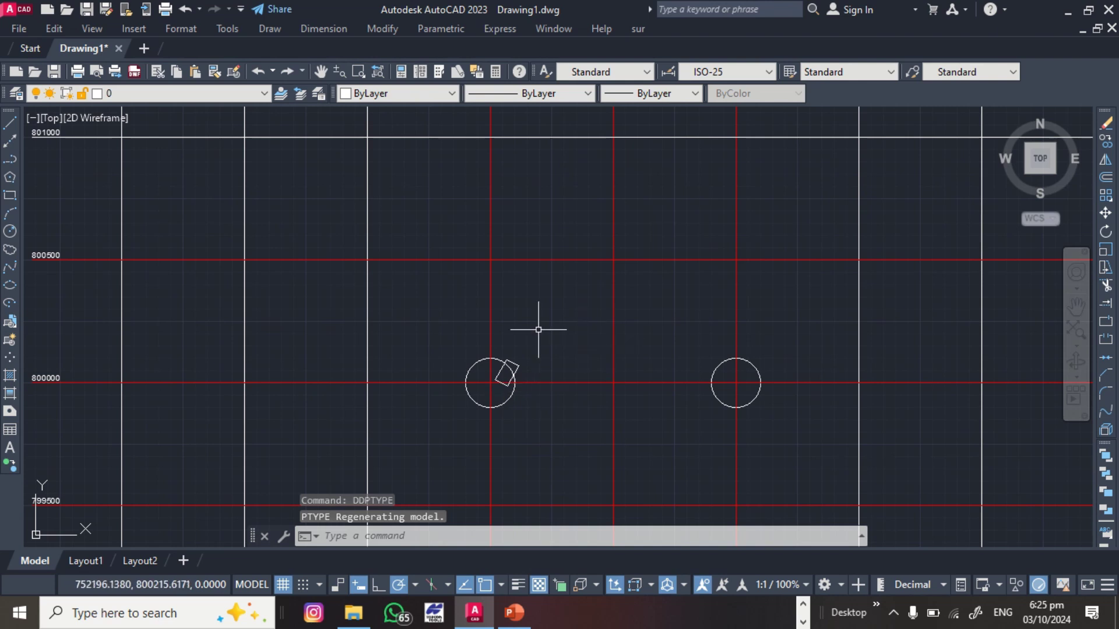
Step: Draw a circle of radius 1 centered on the southwest corner of the traced plot
{"action": "scroll", "coordinate": [506, 384], "scroll_direction": "up", "scroll_amount": 4}
{"action": "type", "text": "c"}
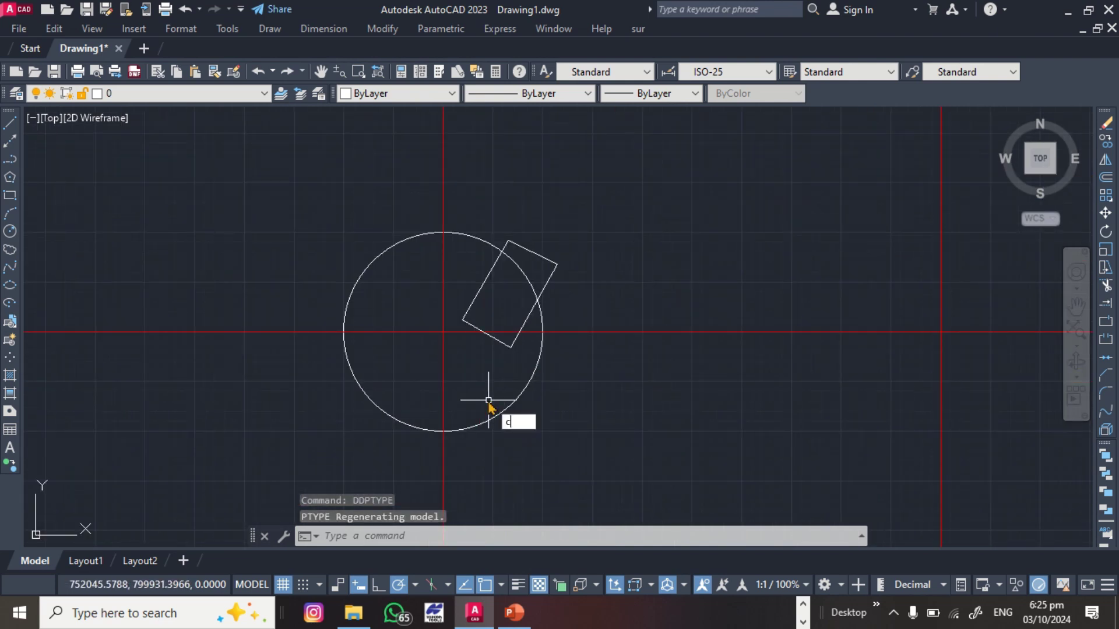
{"action": "key", "text": "Return"}
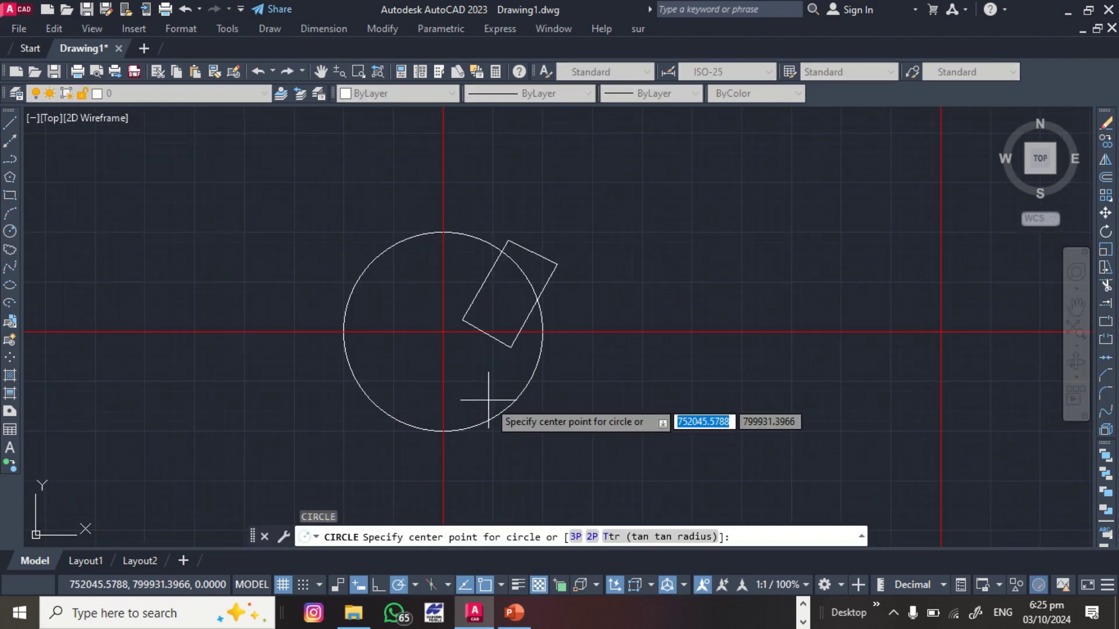
{"action": "left_click", "coordinate": [466, 319]}
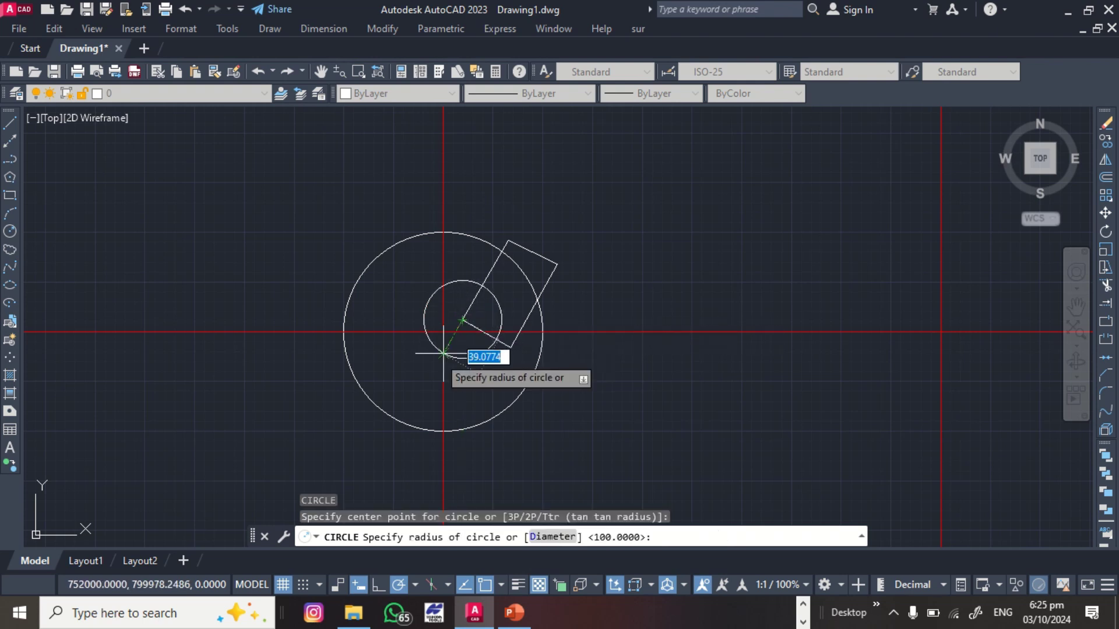
{"action": "type", "text": "1"}
{"action": "key", "text": "Return"}
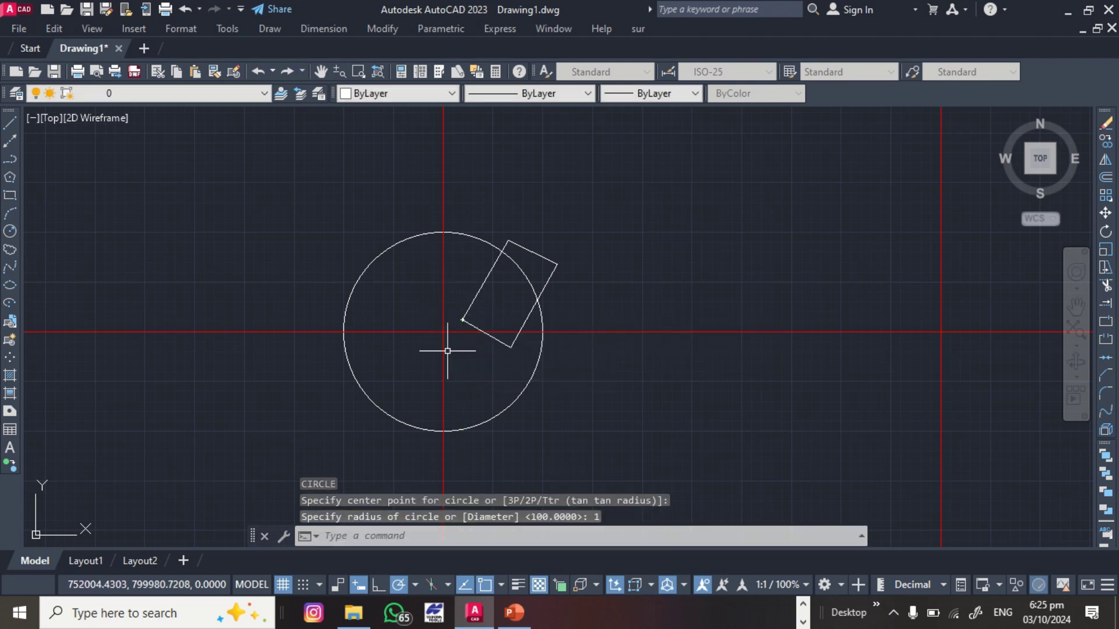
{"action": "scroll", "coordinate": [467, 310], "scroll_direction": "up", "scroll_amount": 8}
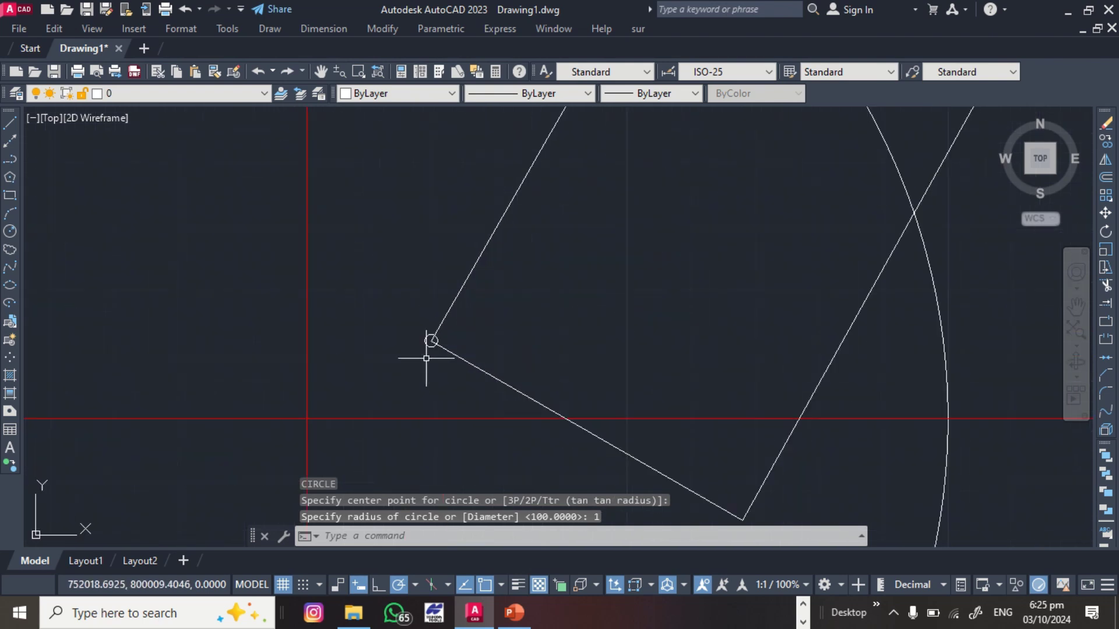
Step: Draw a circle of radius 1 centered on the northwest corner of the traced plot
{"action": "scroll", "coordinate": [429, 368], "scroll_direction": "down", "scroll_amount": 6}
{"action": "scroll", "coordinate": [499, 304], "scroll_direction": "up", "scroll_amount": 2}
{"action": "scroll", "coordinate": [531, 180], "scroll_direction": "up", "scroll_amount": 3}
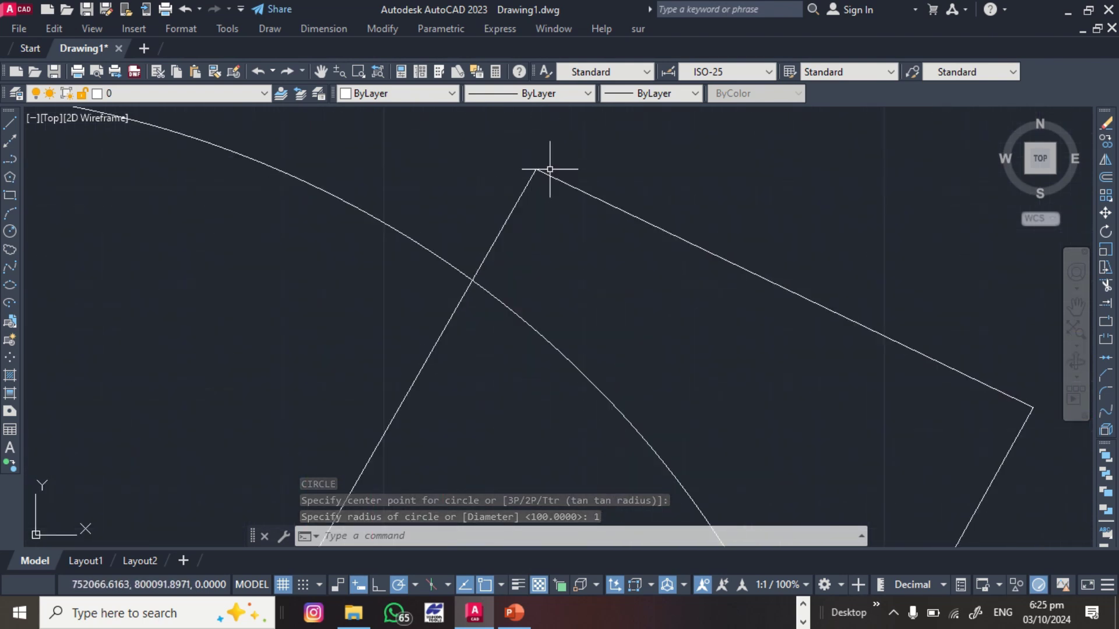
{"action": "key", "text": "Return"}
{"action": "left_click", "coordinate": [535, 169]}
{"action": "key", "text": "Return"}
Step: Draw a circle of radius 1 centered on the northeast corner of the traced plot
{"action": "scroll", "coordinate": [534, 226], "scroll_direction": "down", "scroll_amount": 2}
{"action": "scroll", "coordinate": [534, 227], "scroll_direction": "down", "scroll_amount": 3}
{"action": "scroll", "coordinate": [641, 269], "scroll_direction": "up", "scroll_amount": 3}
{"action": "key", "text": "Return"}
{"action": "left_click", "coordinate": [681, 265]}
{"action": "key", "text": "Return"}
Step: Draw a circle of radius 1 centered on the southeast corner of the traced plot
{"action": "scroll", "coordinate": [669, 243], "scroll_direction": "down", "scroll_amount": 4}
{"action": "scroll", "coordinate": [612, 327], "scroll_direction": "up", "scroll_amount": 4}
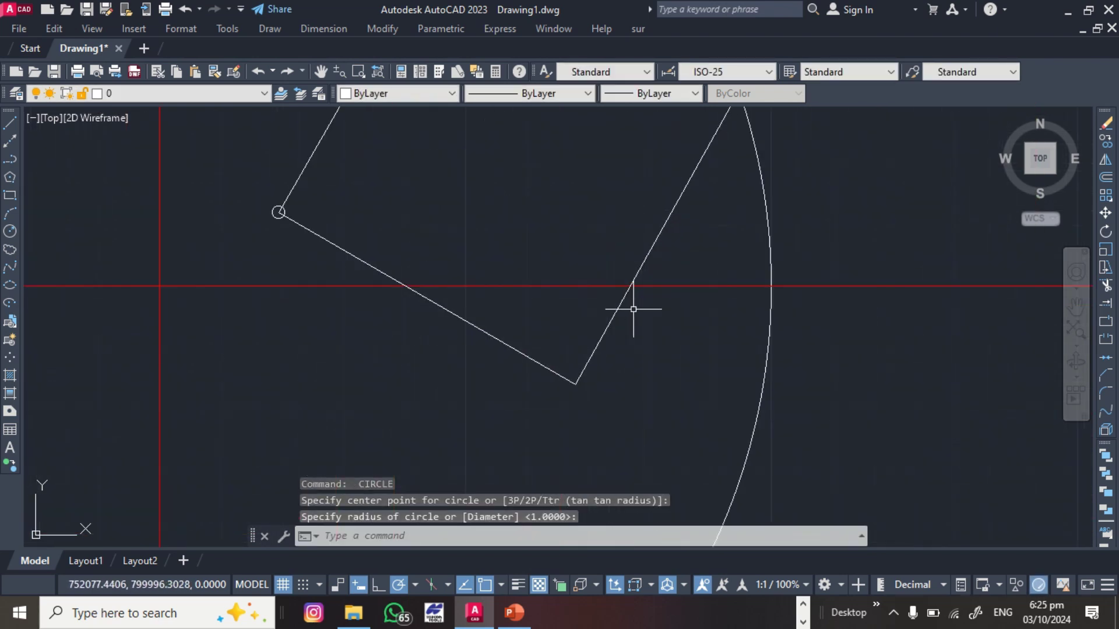
{"action": "key", "text": "Return"}
{"action": "scroll", "coordinate": [571, 382], "scroll_direction": "up", "scroll_amount": 2}
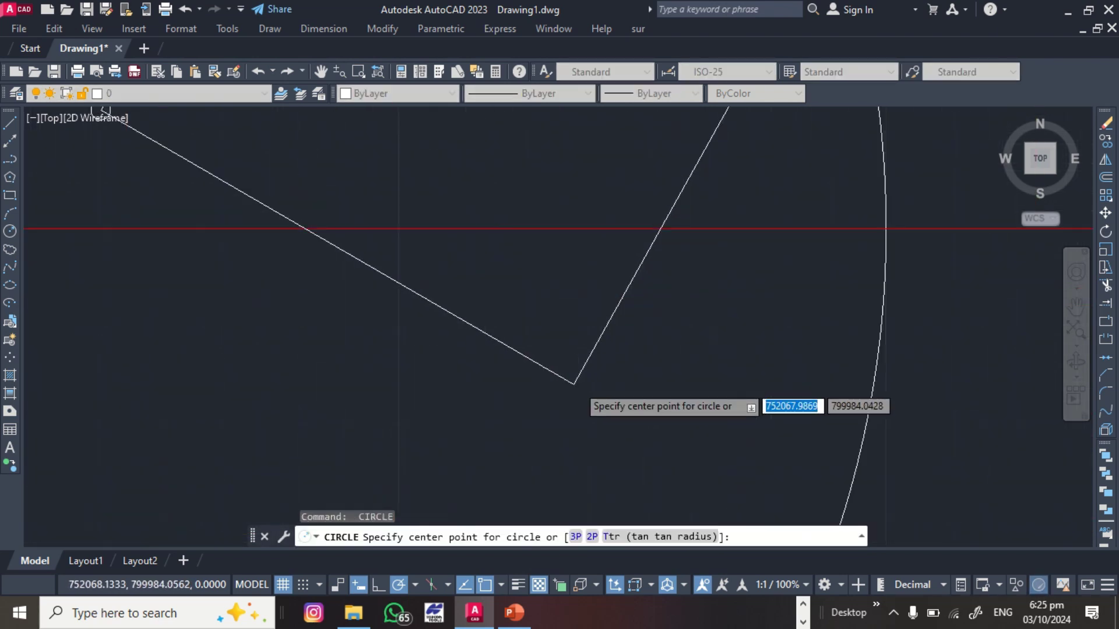
{"action": "left_click", "coordinate": [566, 385]}
{"action": "key", "text": "Return"}
Step: Open the properties of the circle at the plot's southwest corner to read its center X and Y coordinates
{"action": "scroll", "coordinate": [655, 358], "scroll_direction": "up", "scroll_amount": 3}
{"action": "scroll", "coordinate": [513, 312], "scroll_direction": "up", "scroll_amount": 5}
{"action": "scroll", "coordinate": [290, 315], "scroll_direction": "up", "scroll_amount": 4}
{"action": "scroll", "coordinate": [477, 451], "scroll_direction": "down", "scroll_amount": 2}
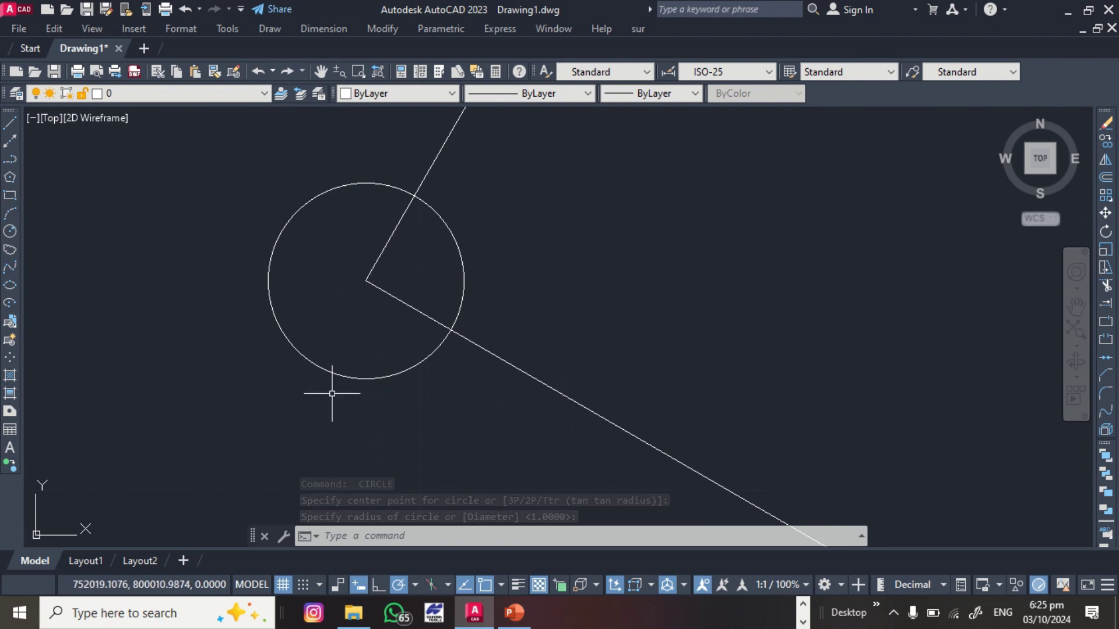
{"action": "left_click", "coordinate": [352, 378]}
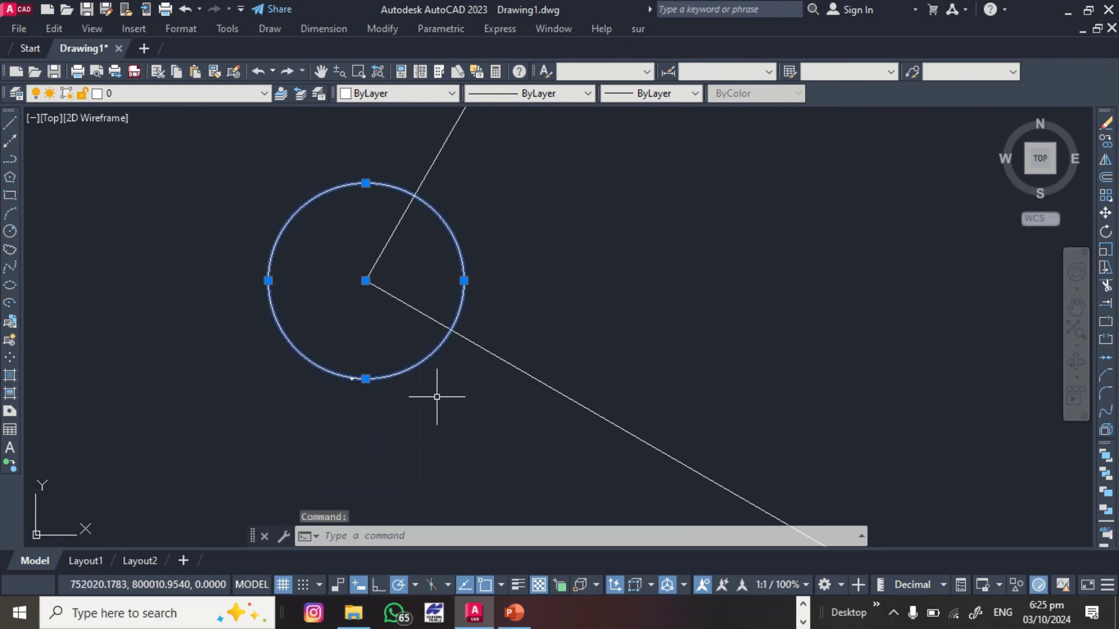
{"action": "right_click", "coordinate": [436, 400]}
{"action": "left_click", "coordinate": [476, 568]}
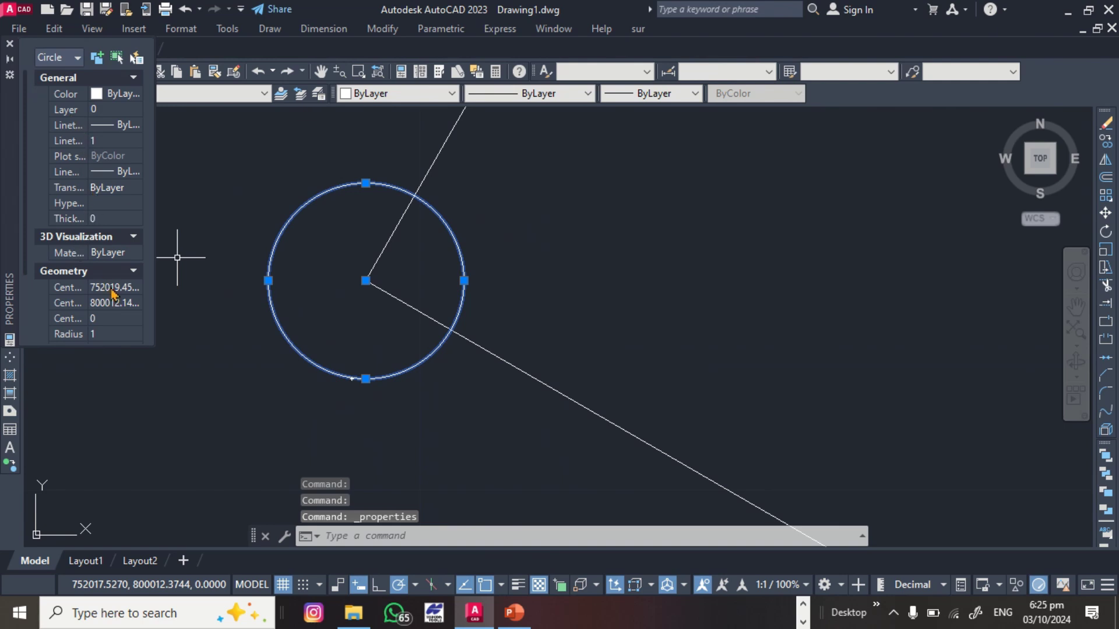
Step: Check the southwest corner circle's center X and Y in its properties, deselect it and close the Properties palette
{"action": "left_click", "coordinate": [113, 291]}
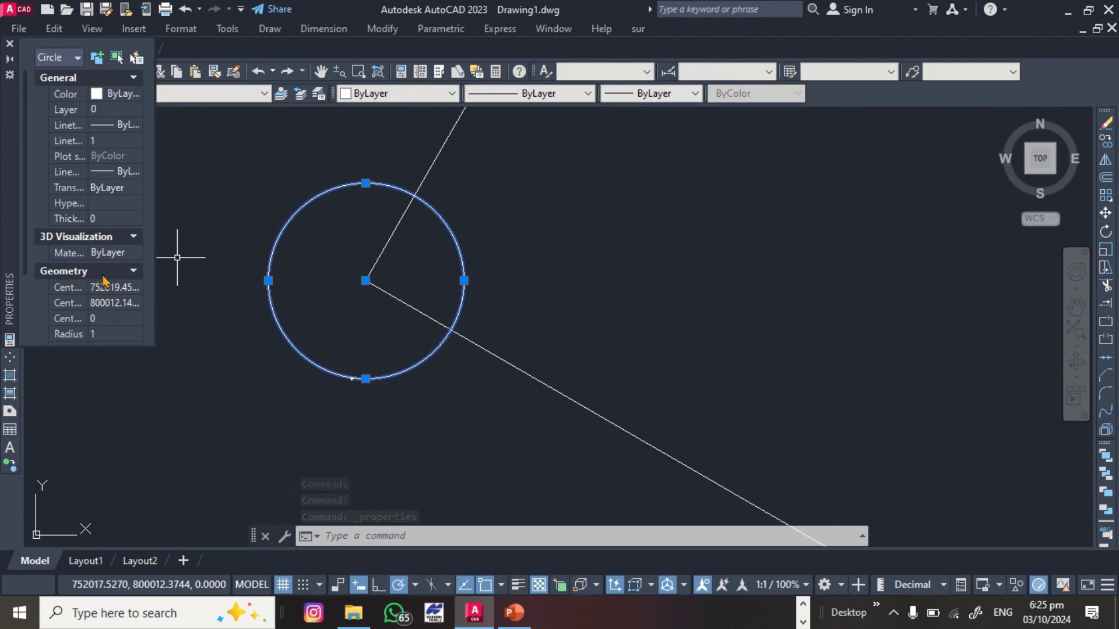
{"action": "scroll", "coordinate": [355, 370], "scroll_direction": "down", "scroll_amount": 4}
{"action": "scroll", "coordinate": [356, 370], "scroll_direction": "down", "scroll_amount": 2}
{"action": "key", "text": "Escape"}
{"action": "scroll", "coordinate": [377, 340], "scroll_direction": "down", "scroll_amount": 3}
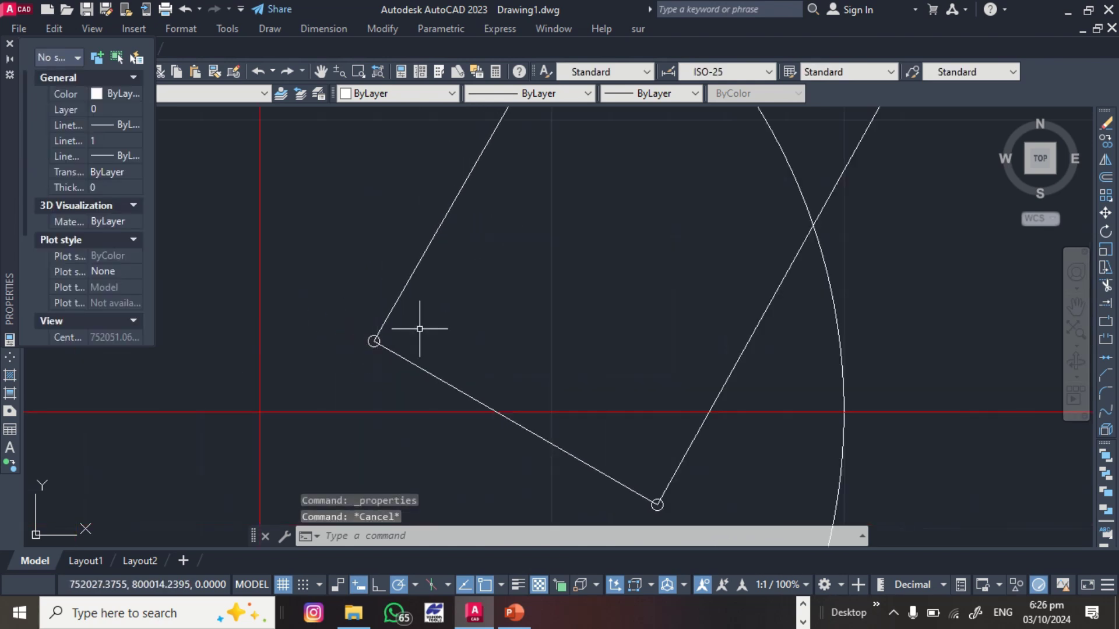
{"action": "left_click", "coordinate": [10, 44]}
Step: Select the small circles at the southwest and northwest corners of the traced plot
{"action": "scroll", "coordinate": [707, 257], "scroll_direction": "down", "scroll_amount": 3}
{"action": "scroll", "coordinate": [637, 257], "scroll_direction": "up", "scroll_amount": 8}
{"action": "scroll", "coordinate": [548, 245], "scroll_direction": "down", "scroll_amount": 5}
{"action": "scroll", "coordinate": [470, 379], "scroll_direction": "up", "scroll_amount": 5}
{"action": "left_click", "coordinate": [417, 365]}
{"action": "scroll", "coordinate": [440, 384], "scroll_direction": "down", "scroll_amount": 5}
{"action": "scroll", "coordinate": [447, 414], "scroll_direction": "up", "scroll_amount": 5}
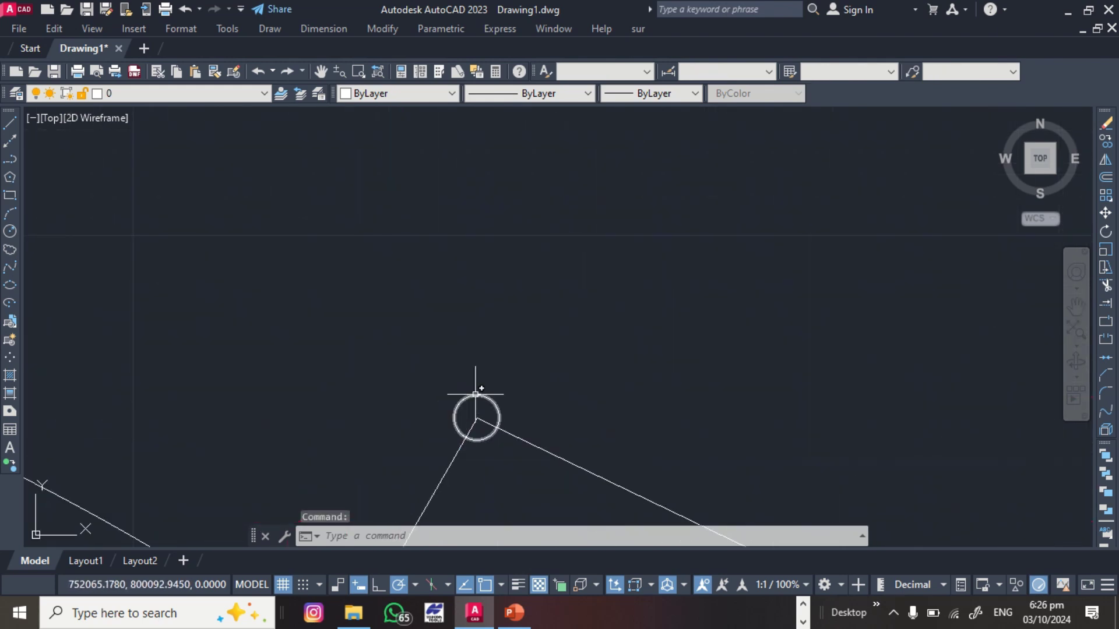
{"action": "scroll", "coordinate": [475, 402], "scroll_direction": "up", "scroll_amount": 5}
{"action": "scroll", "coordinate": [507, 324], "scroll_direction": "down", "scroll_amount": 5}
{"action": "scroll", "coordinate": [474, 336], "scroll_direction": "up", "scroll_amount": 4}
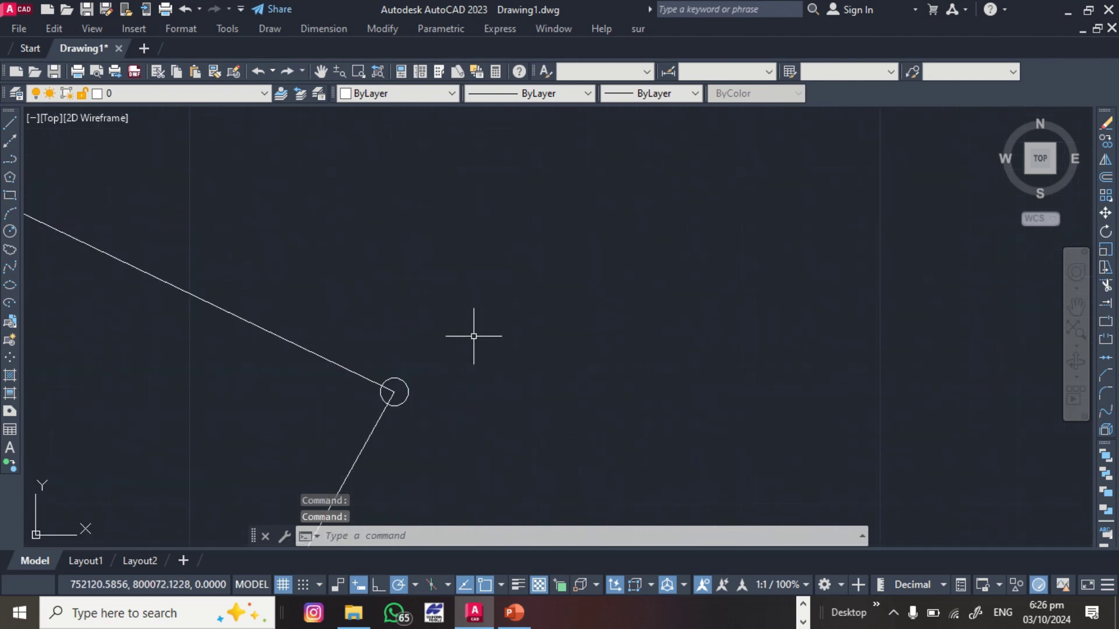
Step: Add the northeast and southeast corner circles to the selection and run LIST on all four circles
{"action": "left_click", "coordinate": [396, 385]}
{"action": "scroll", "coordinate": [517, 307], "scroll_direction": "down", "scroll_amount": 5}
{"action": "scroll", "coordinate": [467, 413], "scroll_direction": "up", "scroll_amount": 5}
{"action": "key", "text": "Escape"}
{"action": "scroll", "coordinate": [452, 280], "scroll_direction": "up", "scroll_amount": 5}
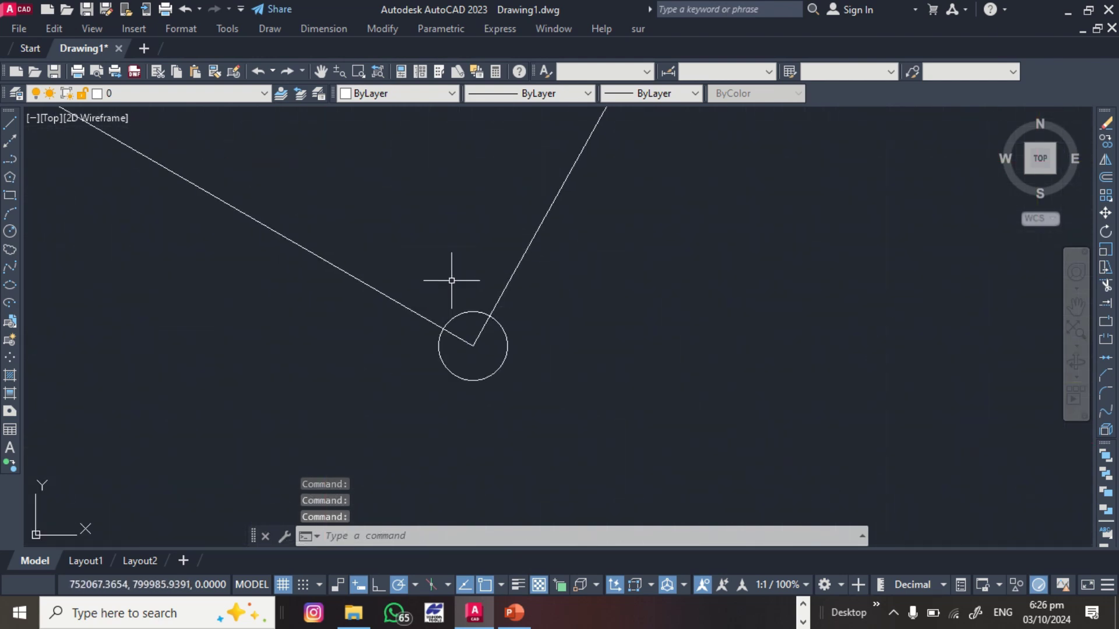
{"action": "left_click", "coordinate": [459, 431]}
{"action": "scroll", "coordinate": [653, 396], "scroll_direction": "down", "scroll_amount": 5}
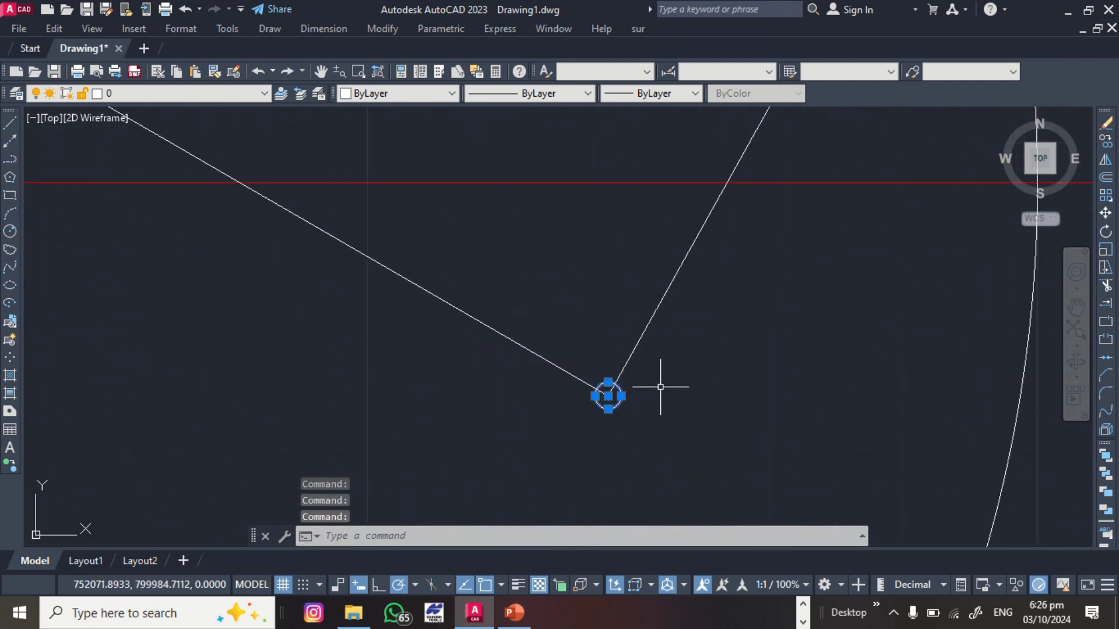
{"action": "type", "text": "LIST"}
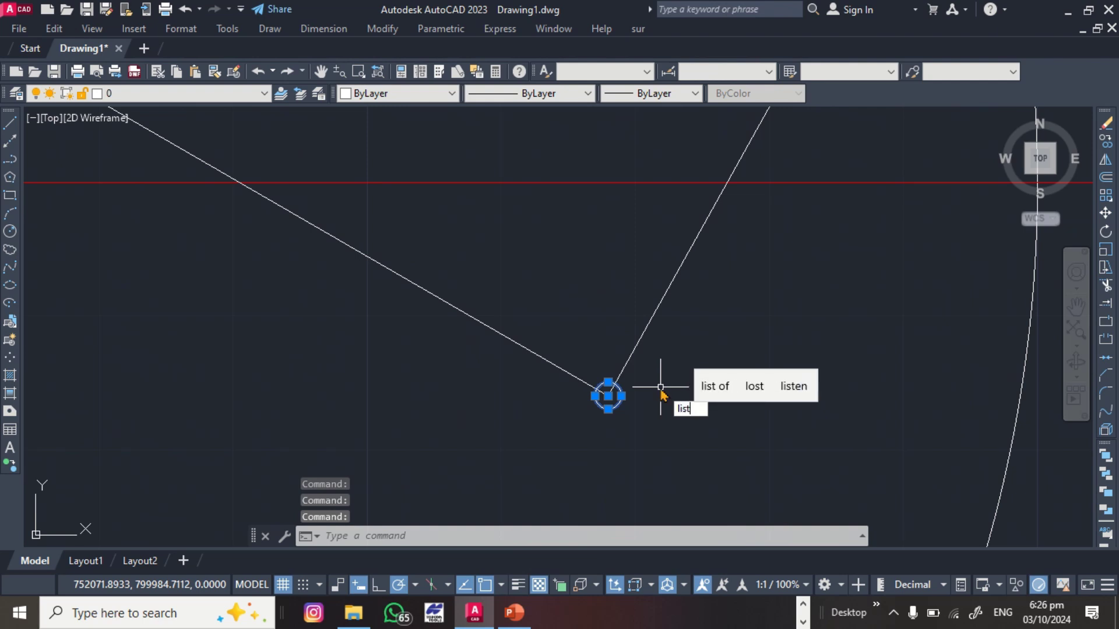
{"action": "key", "text": "Return"}
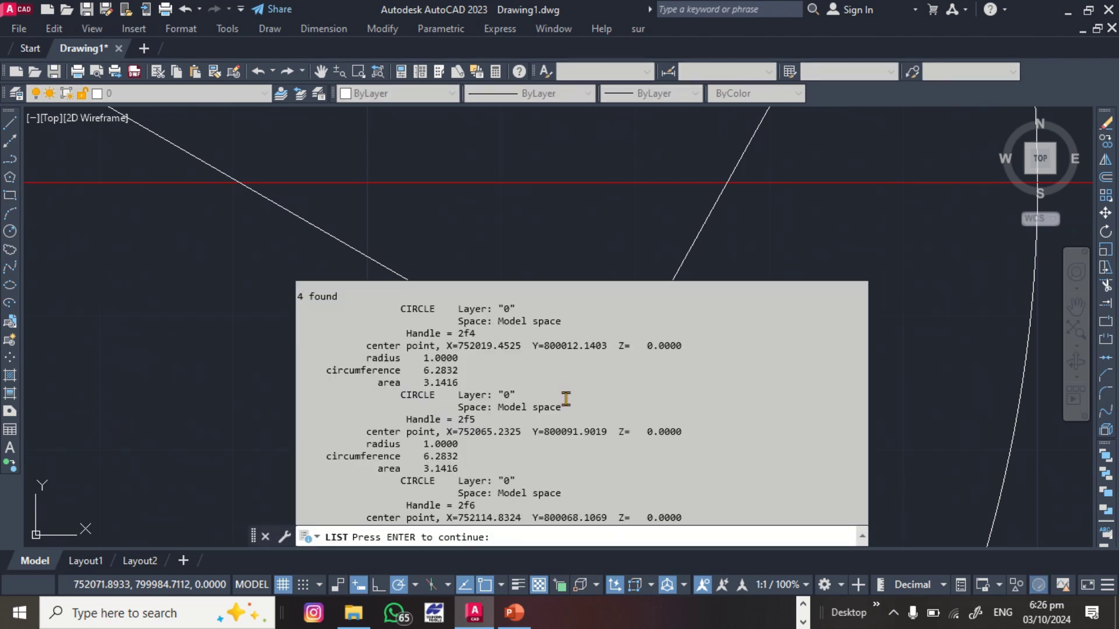
{"action": "key", "text": "Return"}
{"action": "key", "text": "Return"}
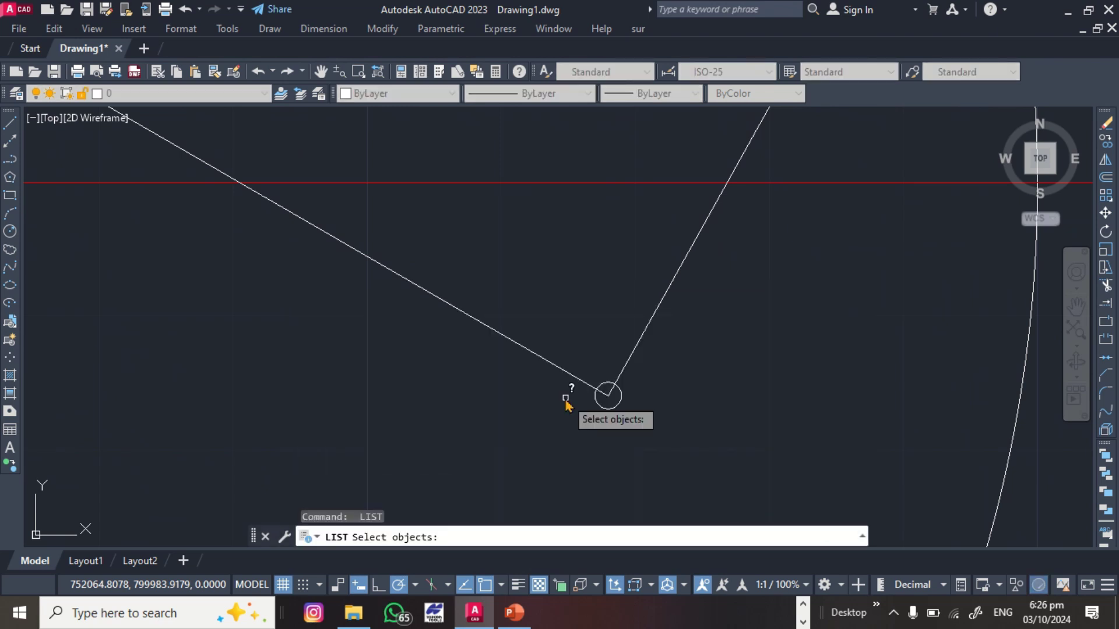
Step: Expand the command history and review the center point coordinates listed for the four corner circles
{"action": "left_click", "coordinate": [540, 462]}
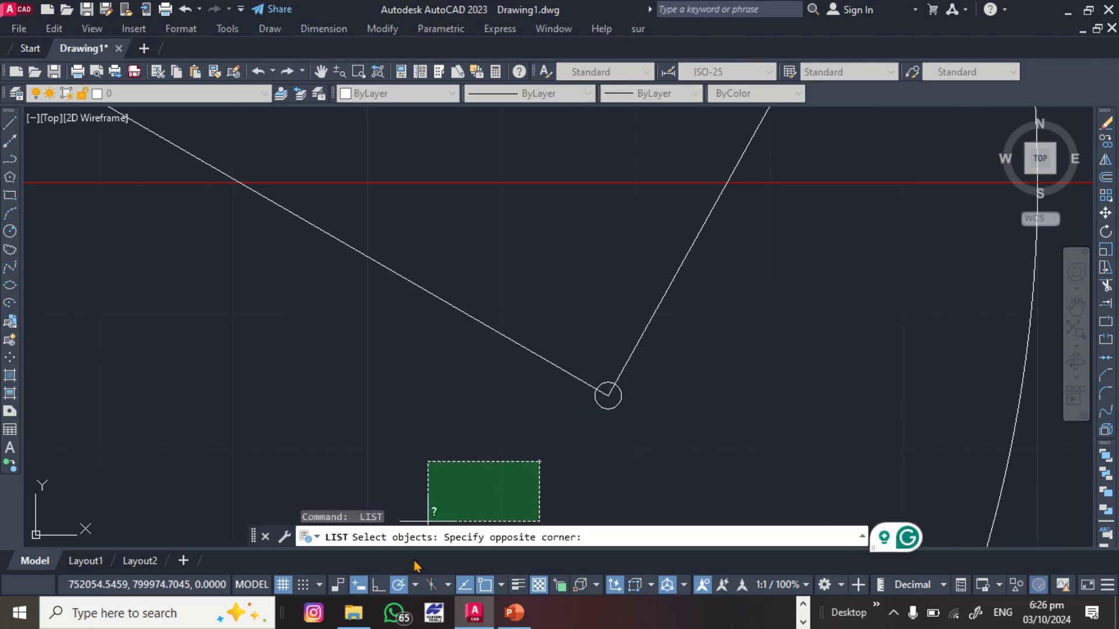
{"action": "left_click", "coordinate": [571, 442]}
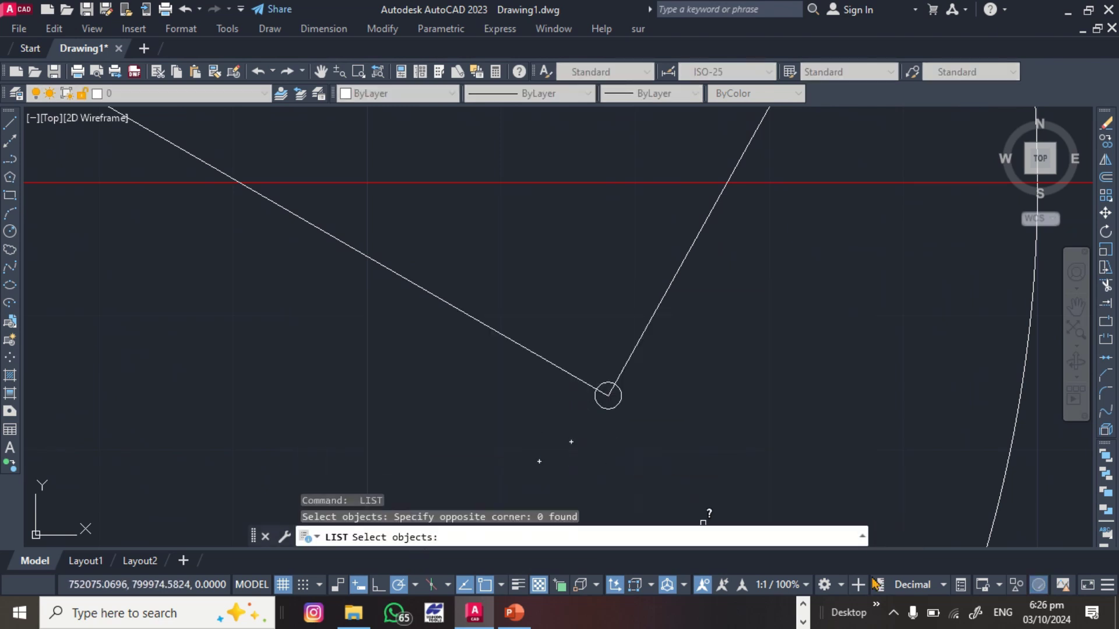
{"action": "left_click", "coordinate": [862, 537]}
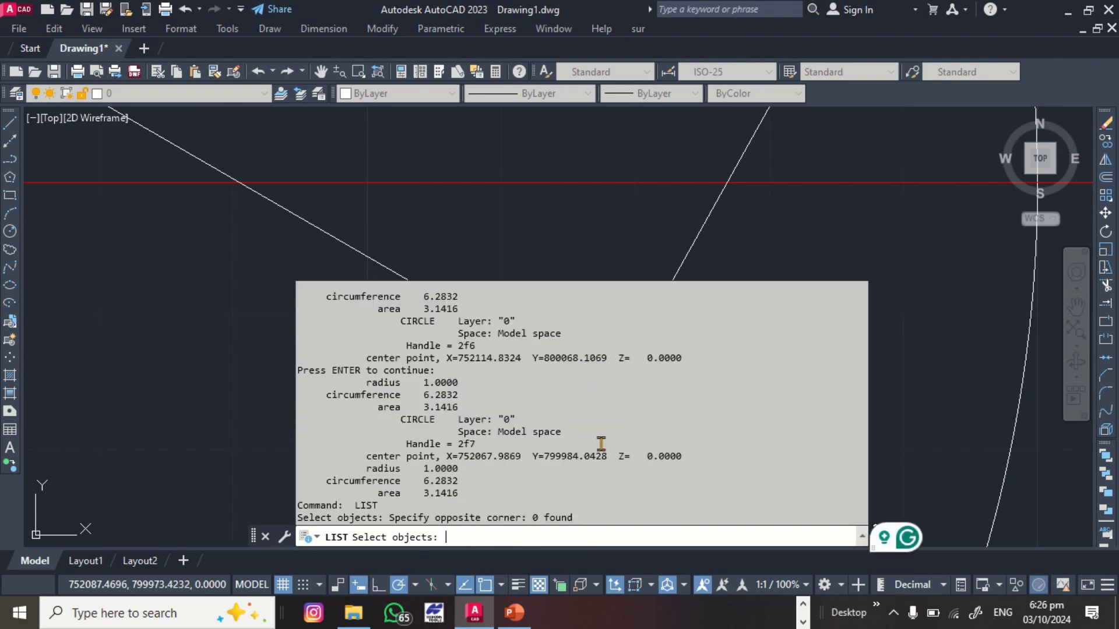
{"action": "scroll", "coordinate": [602, 444], "scroll_direction": "up", "scroll_amount": 5}
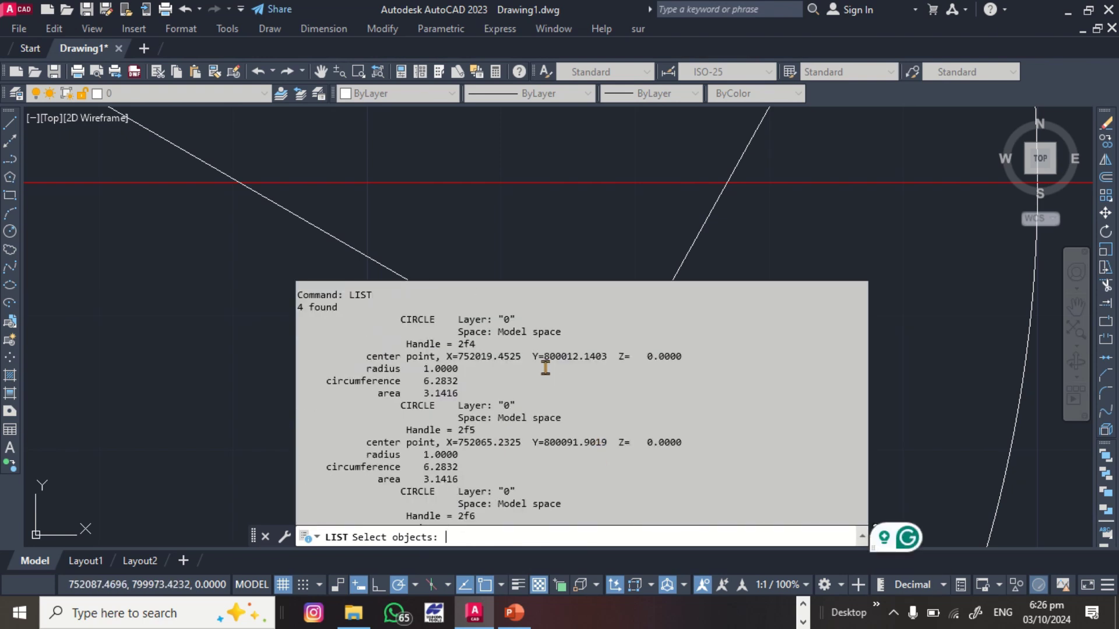
{"action": "scroll", "coordinate": [642, 414], "scroll_direction": "down", "scroll_amount": 1}
{"action": "scroll", "coordinate": [608, 452], "scroll_direction": "down", "scroll_amount": 1}
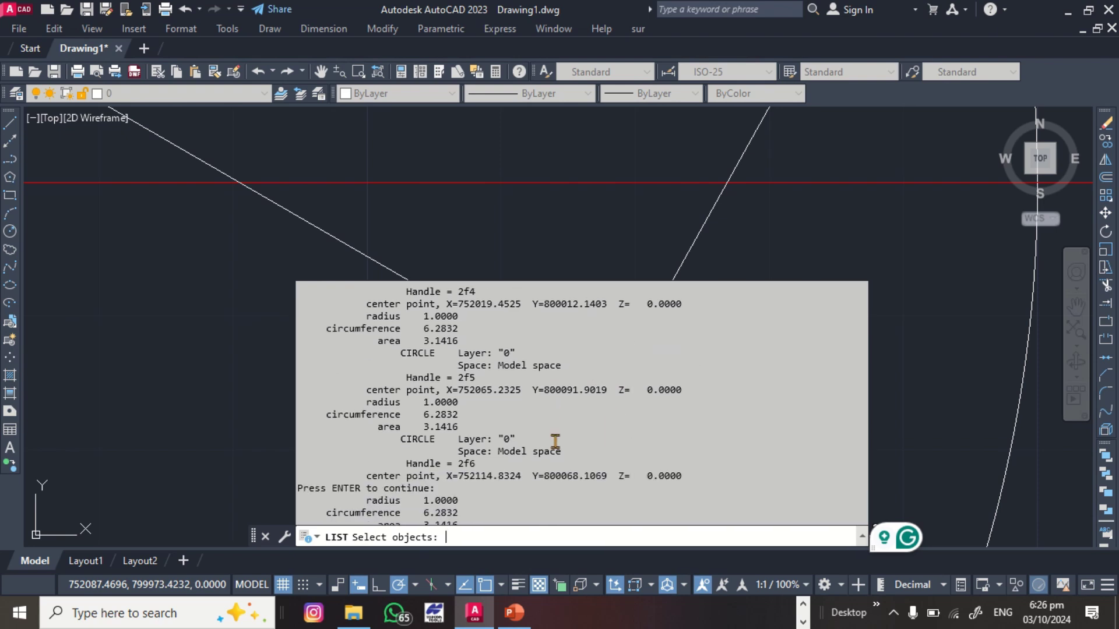
{"action": "scroll", "coordinate": [575, 484], "scroll_direction": "down", "scroll_amount": 3}
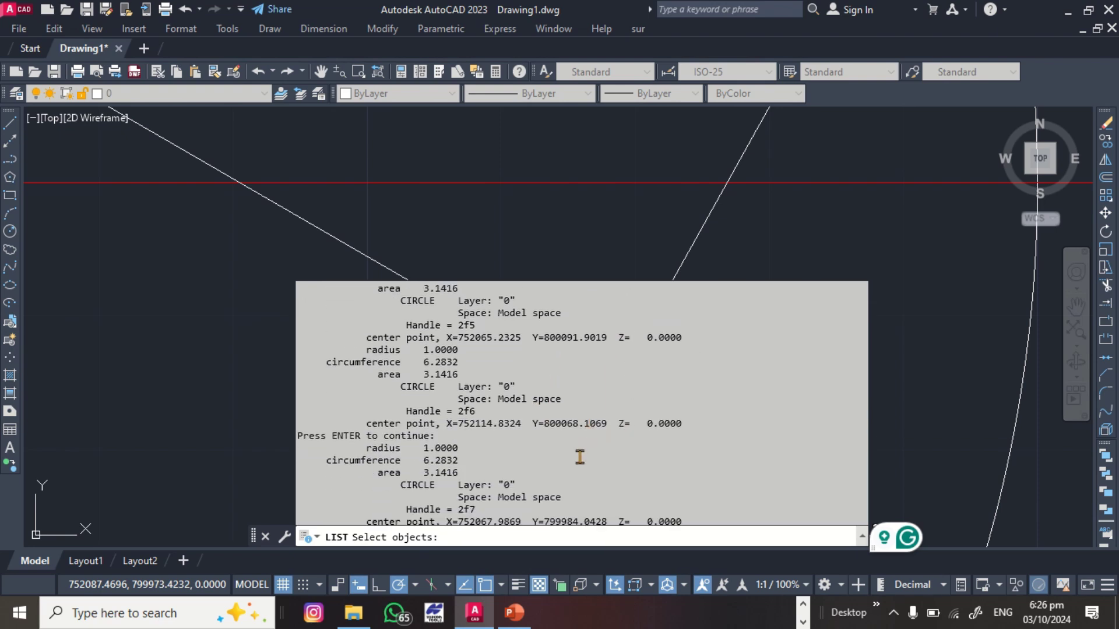